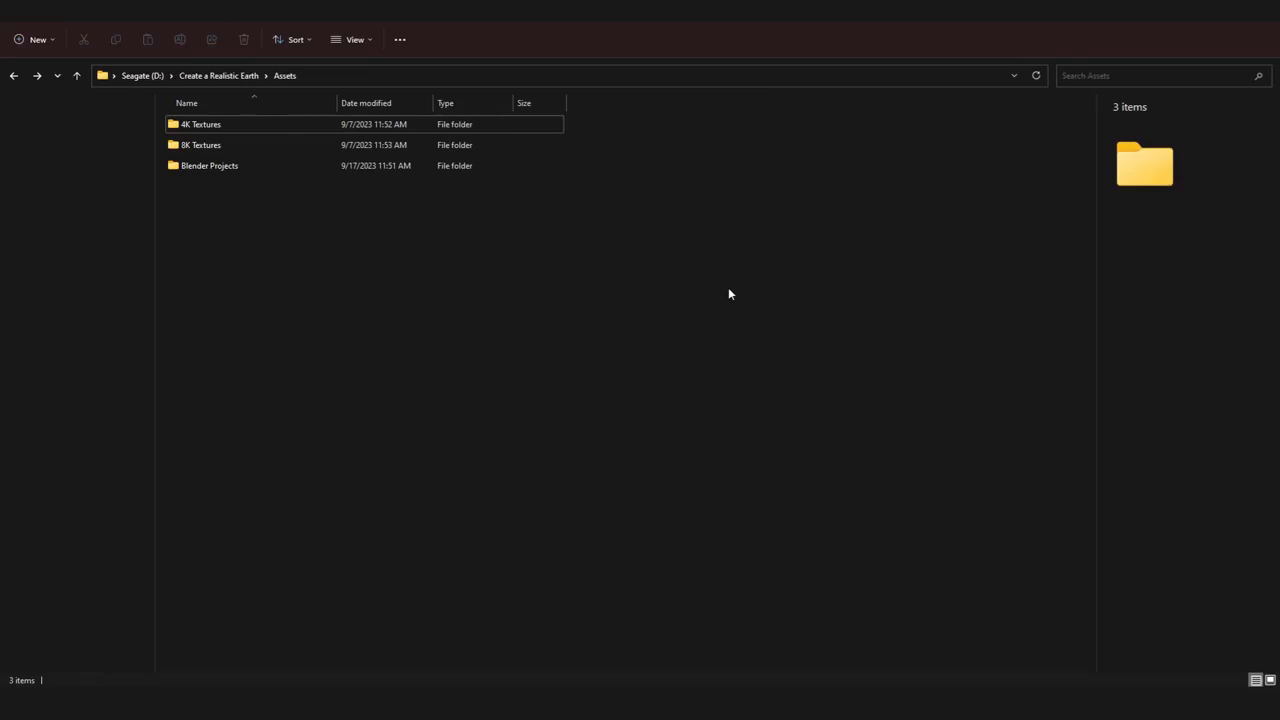
Examine the 4K Textures and 8K Textures folders in the Assets folder and the Earth images they contain
click(245, 166)
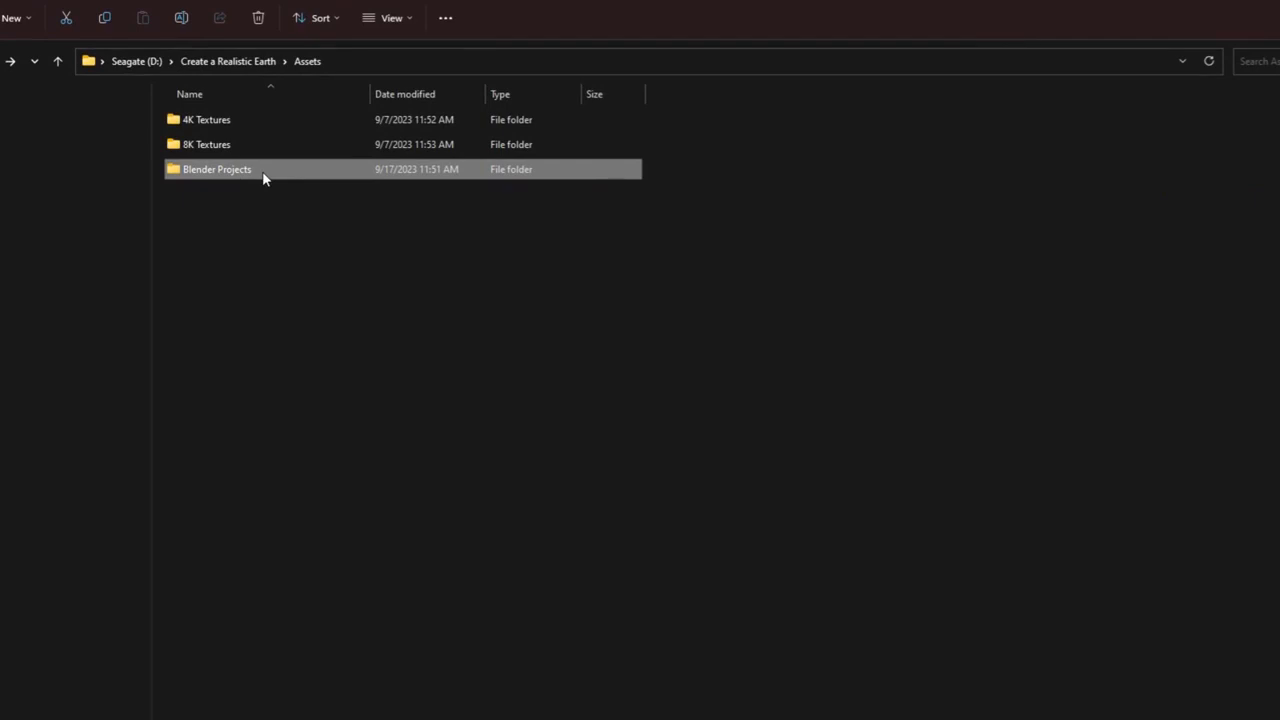
double_click(252, 120)
key(alt+Left)
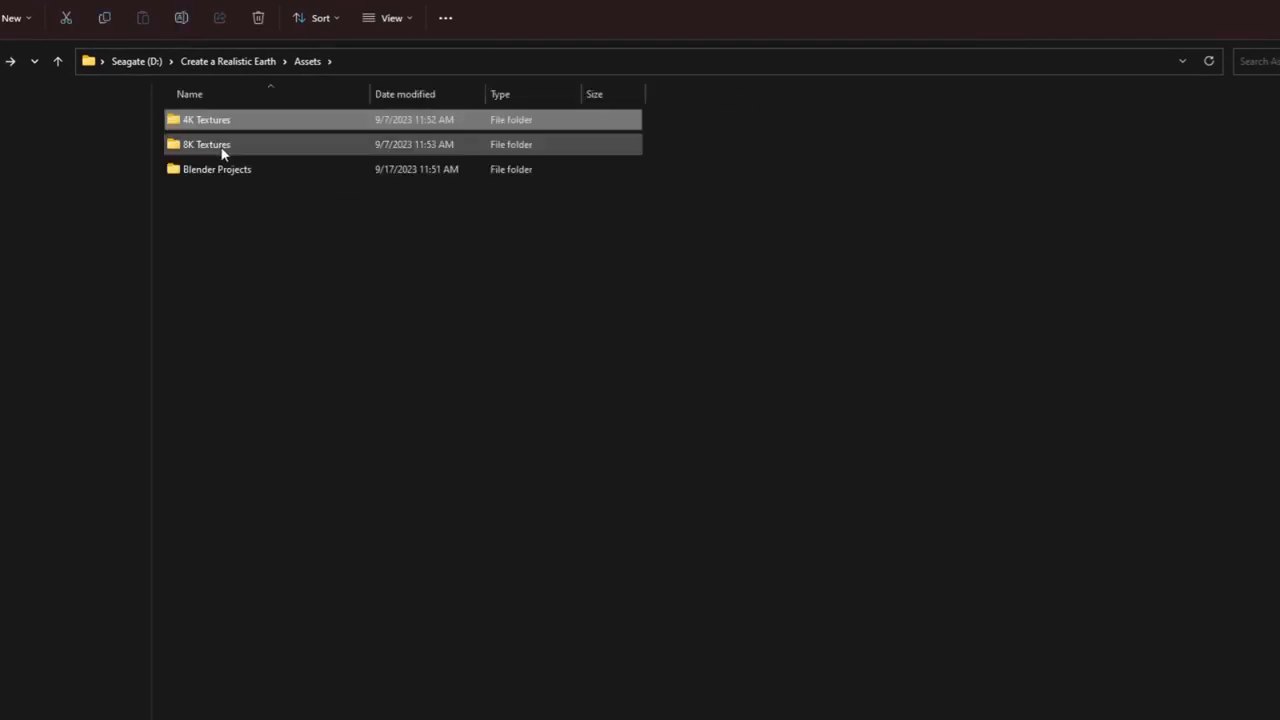
click(222, 150)
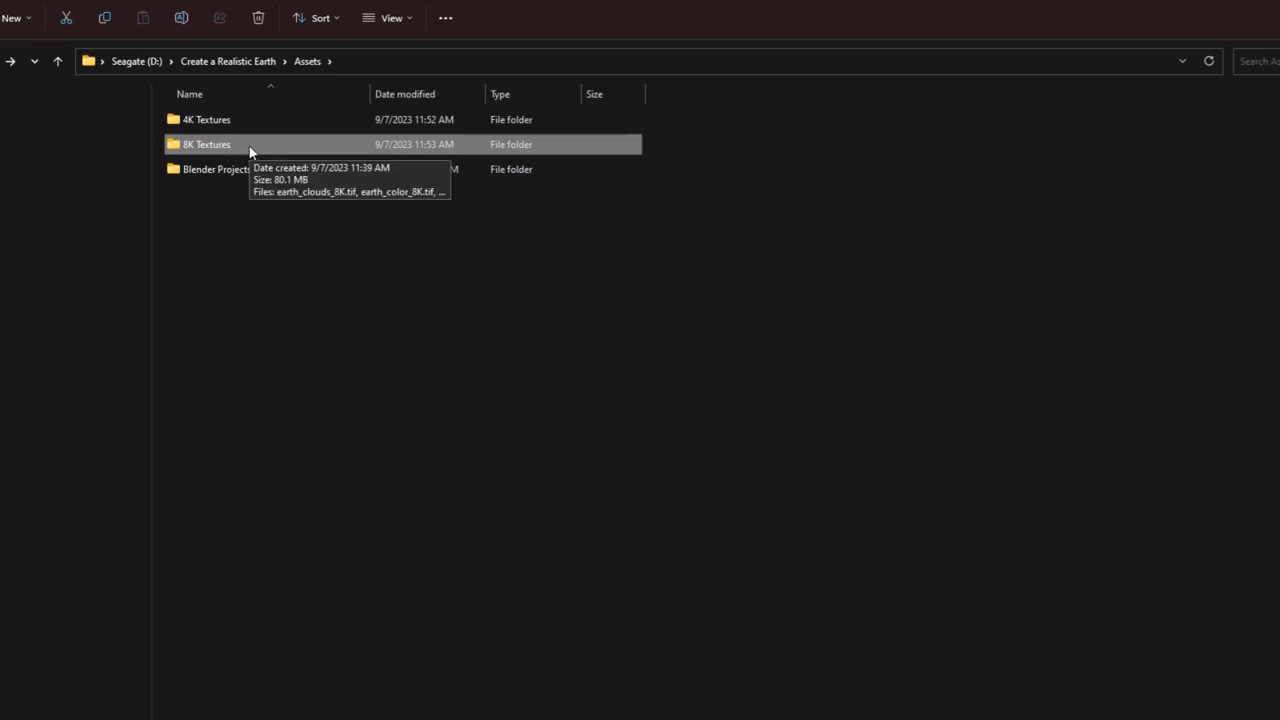
click(251, 122)
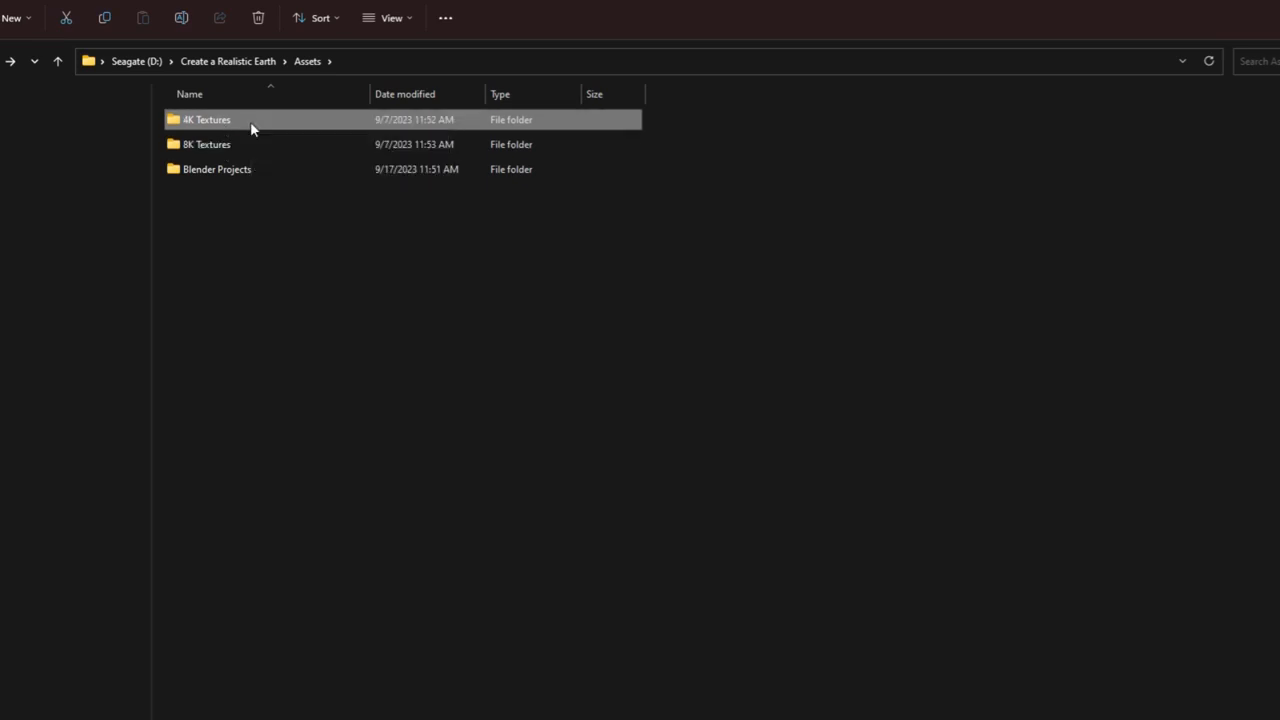
click(262, 144)
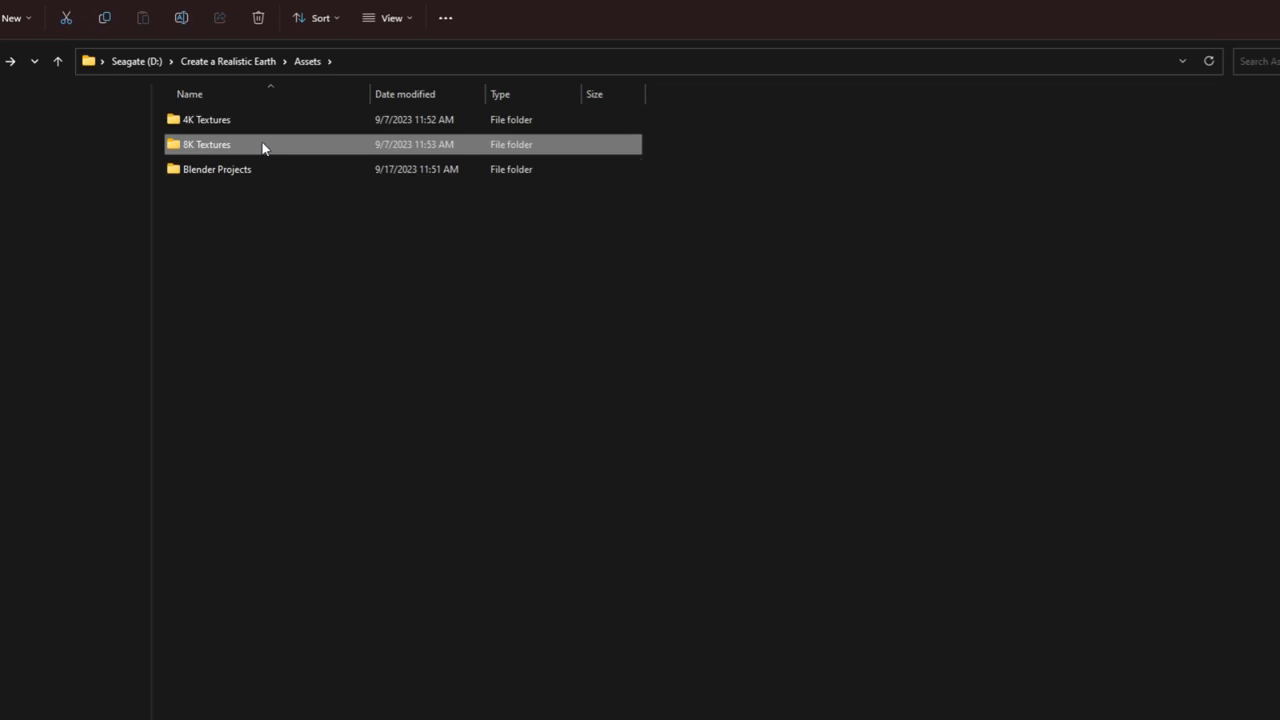
double_click(310, 150)
drag(211, 257, 923, 131)
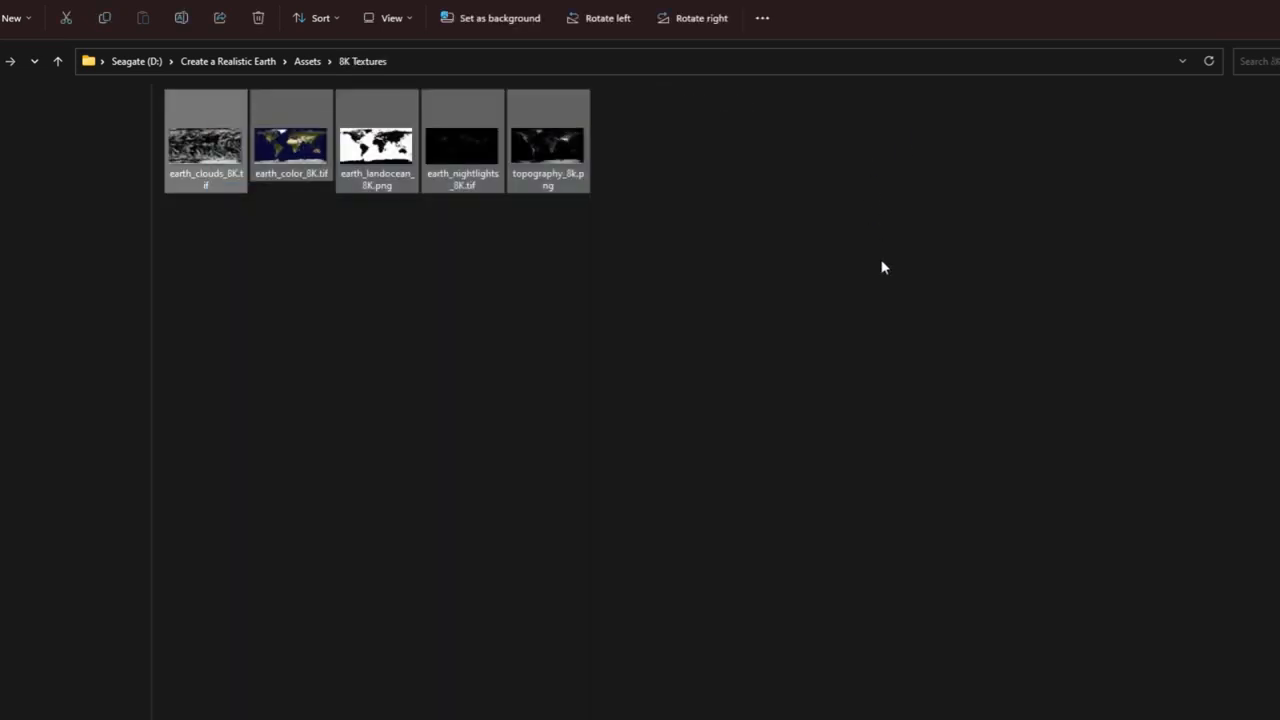
key(alt+Left)
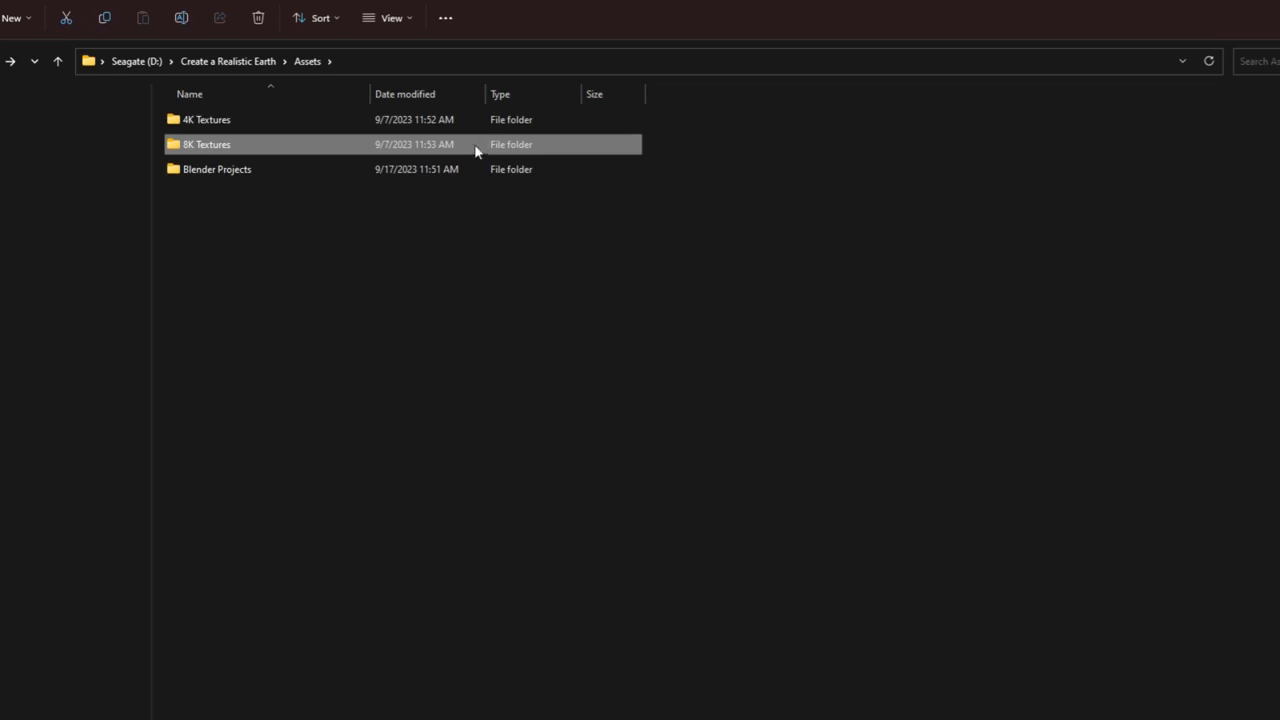
click(237, 125)
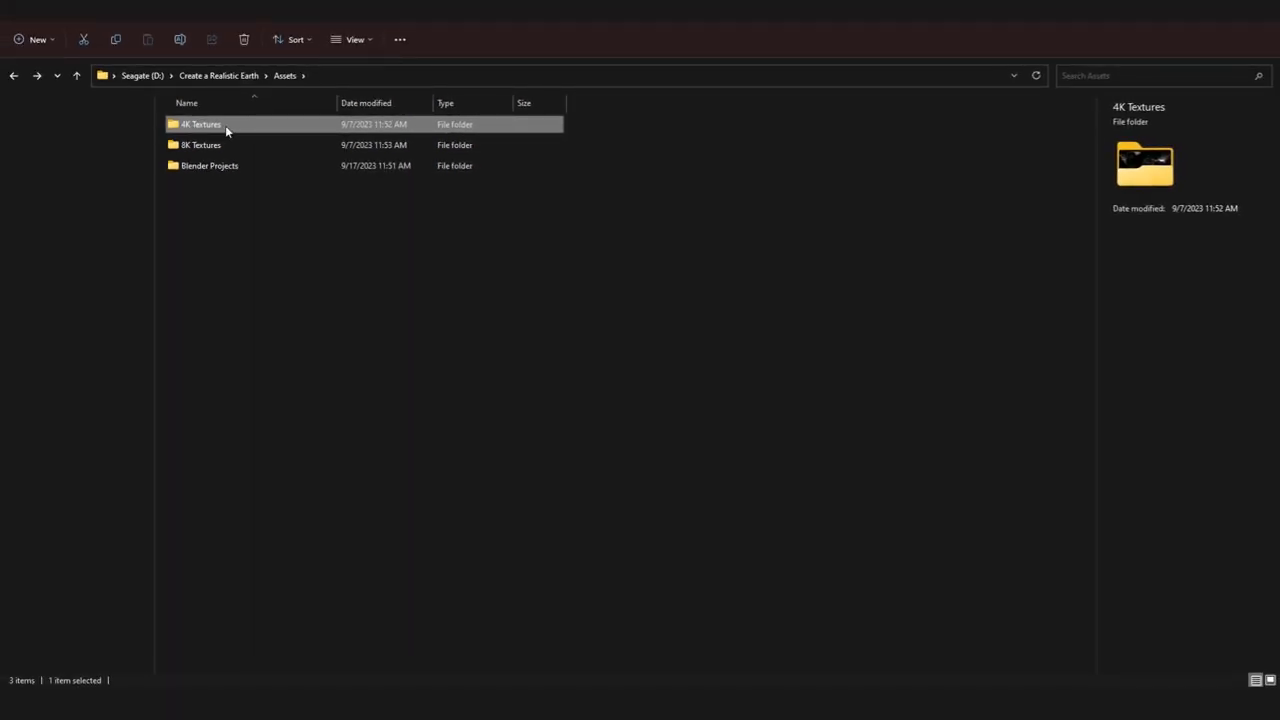
click(220, 144)
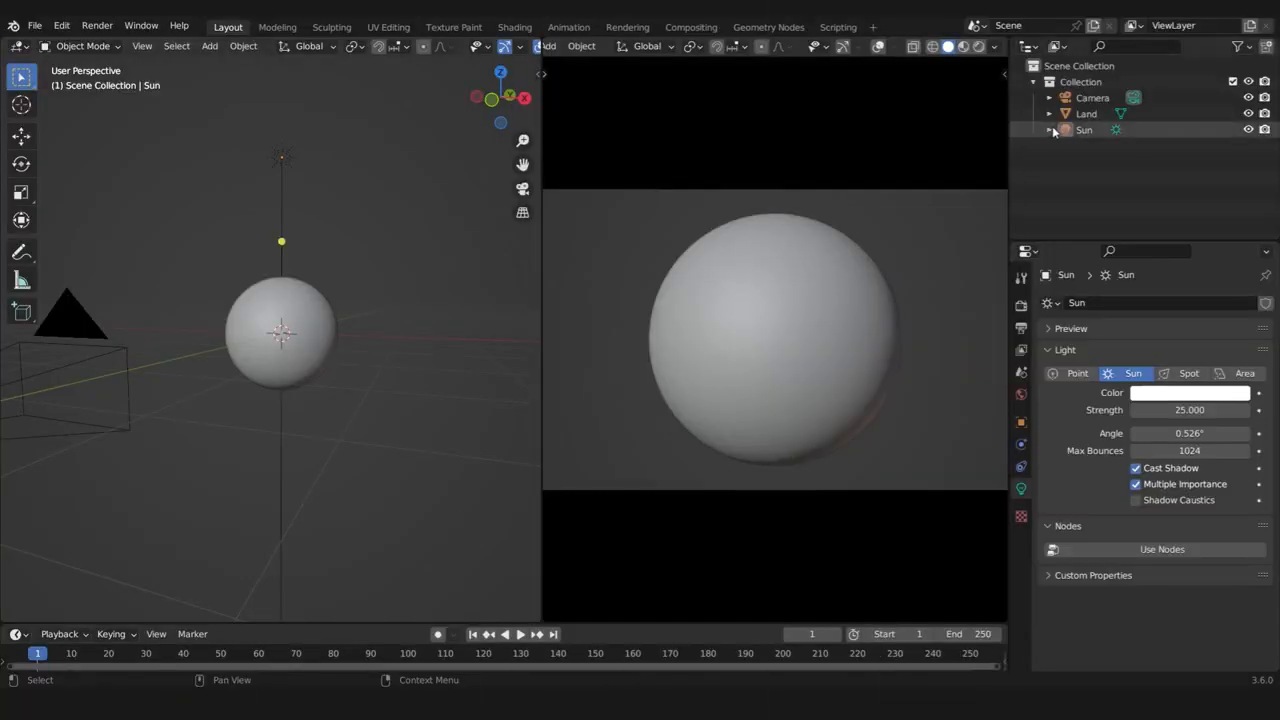
Select the Land object, enlarge the timeline area, and change that area to a Shader Editor showing its material nodes
click(1087, 113)
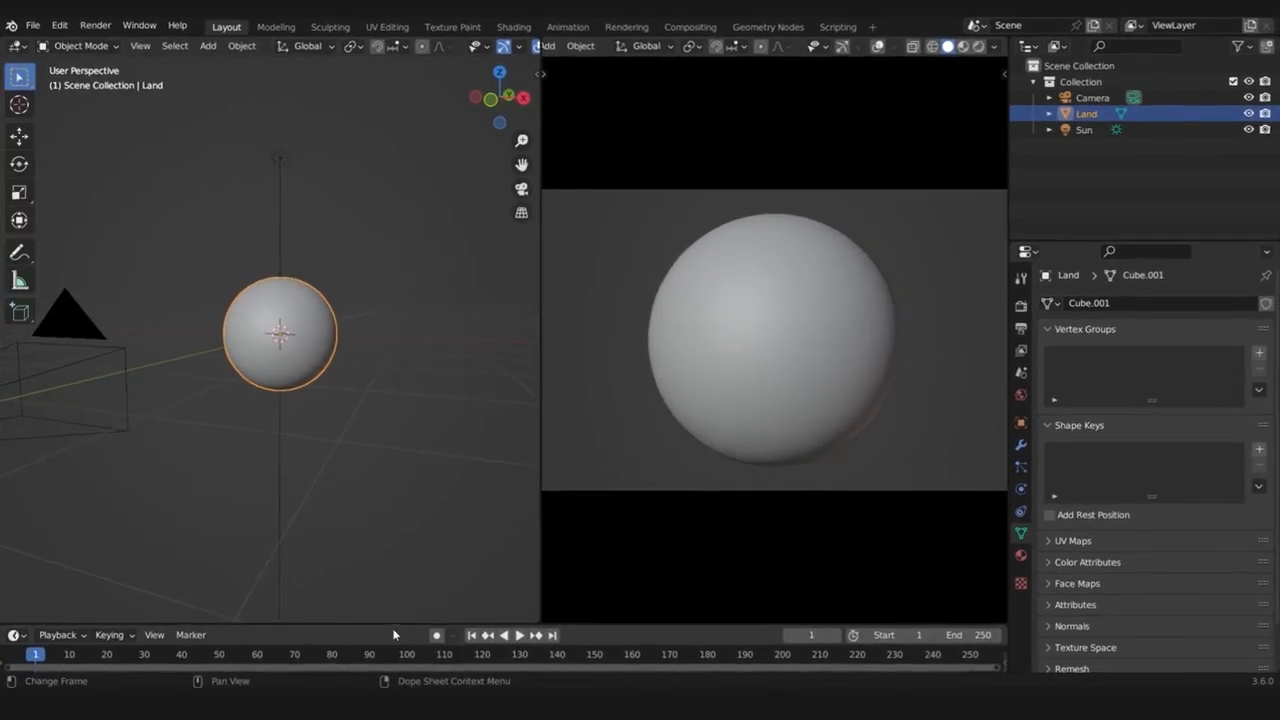
drag(290, 702, 258, 359)
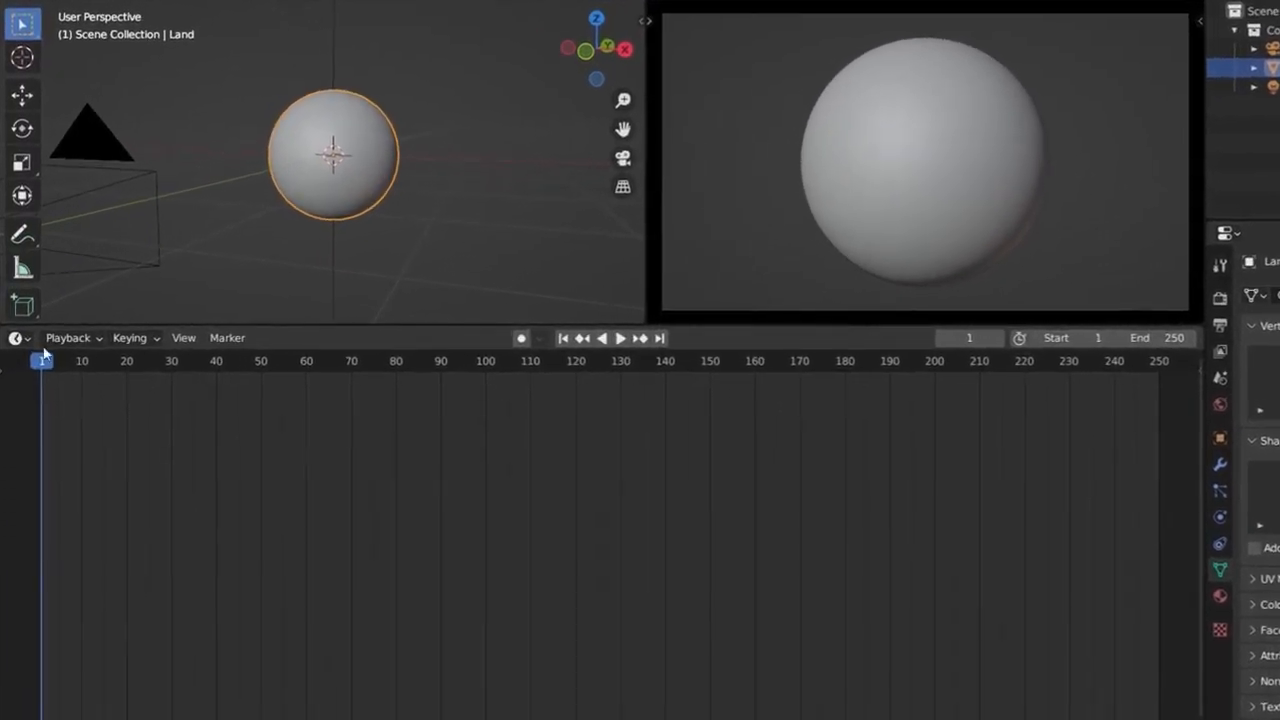
click(20, 339)
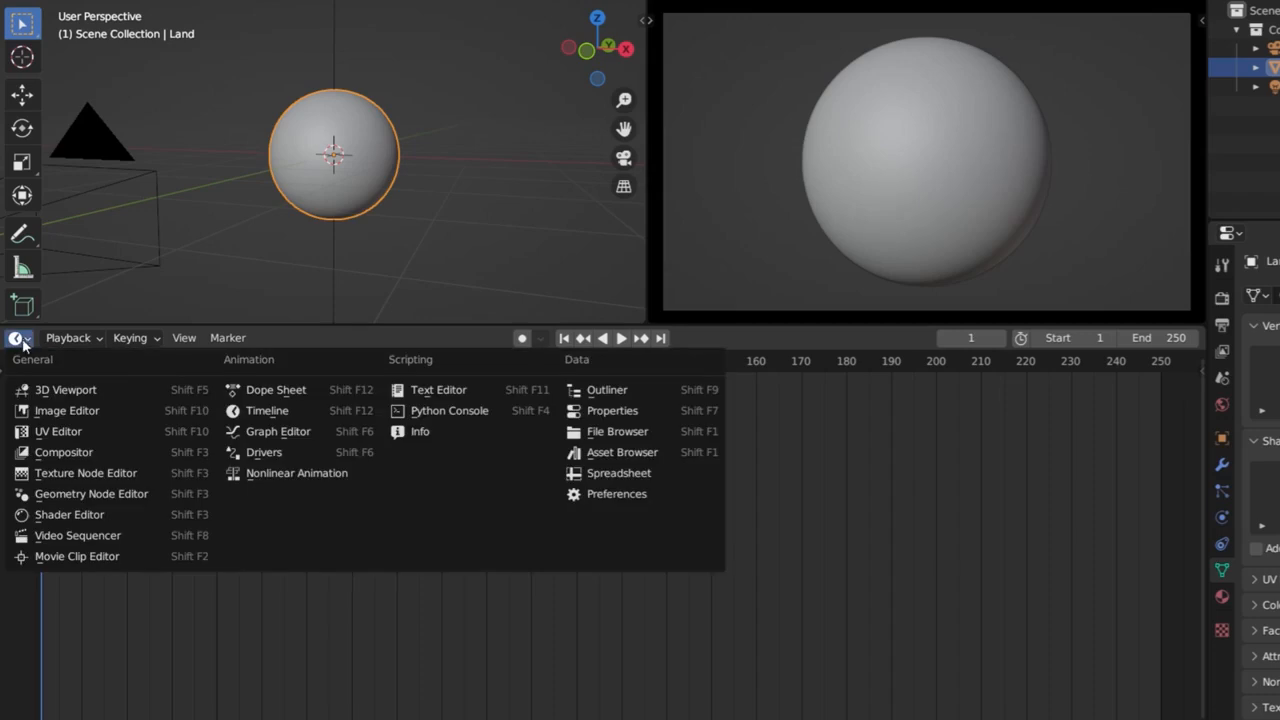
click(69, 514)
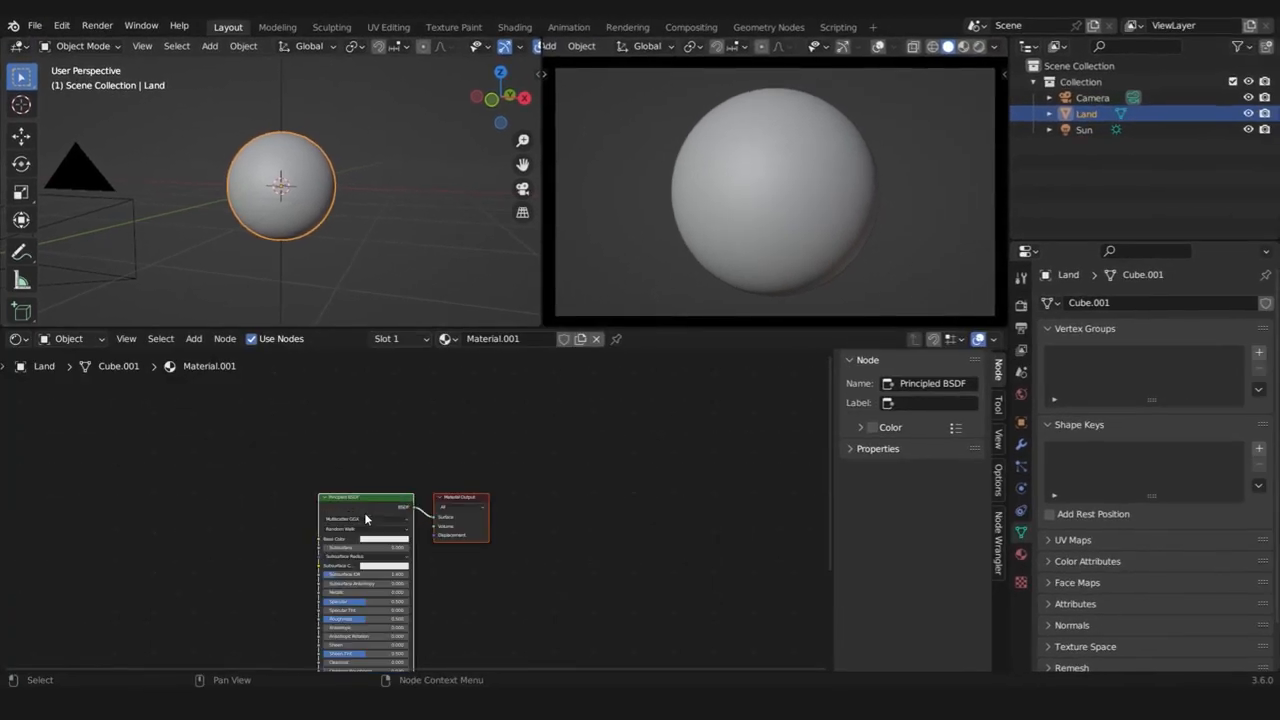
scroll(365, 514, up, 8)
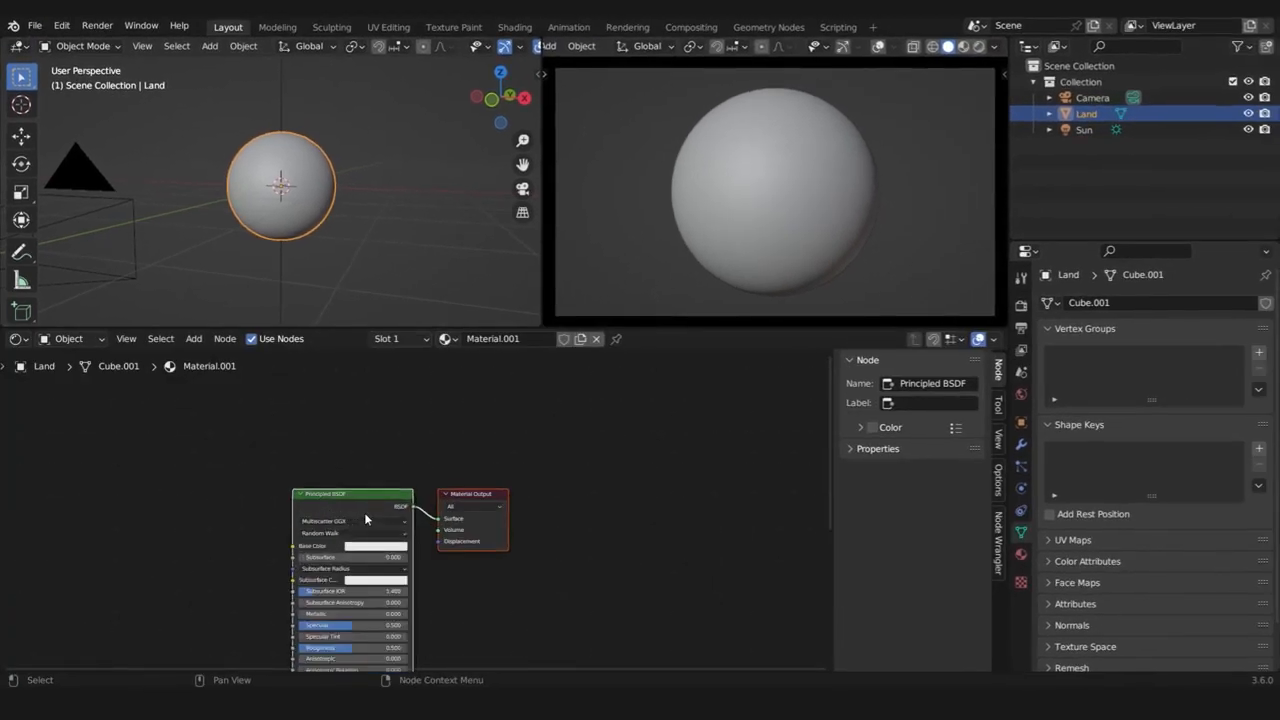
middle_drag(370, 534, 470, 442)
scroll(461, 453, down, 3)
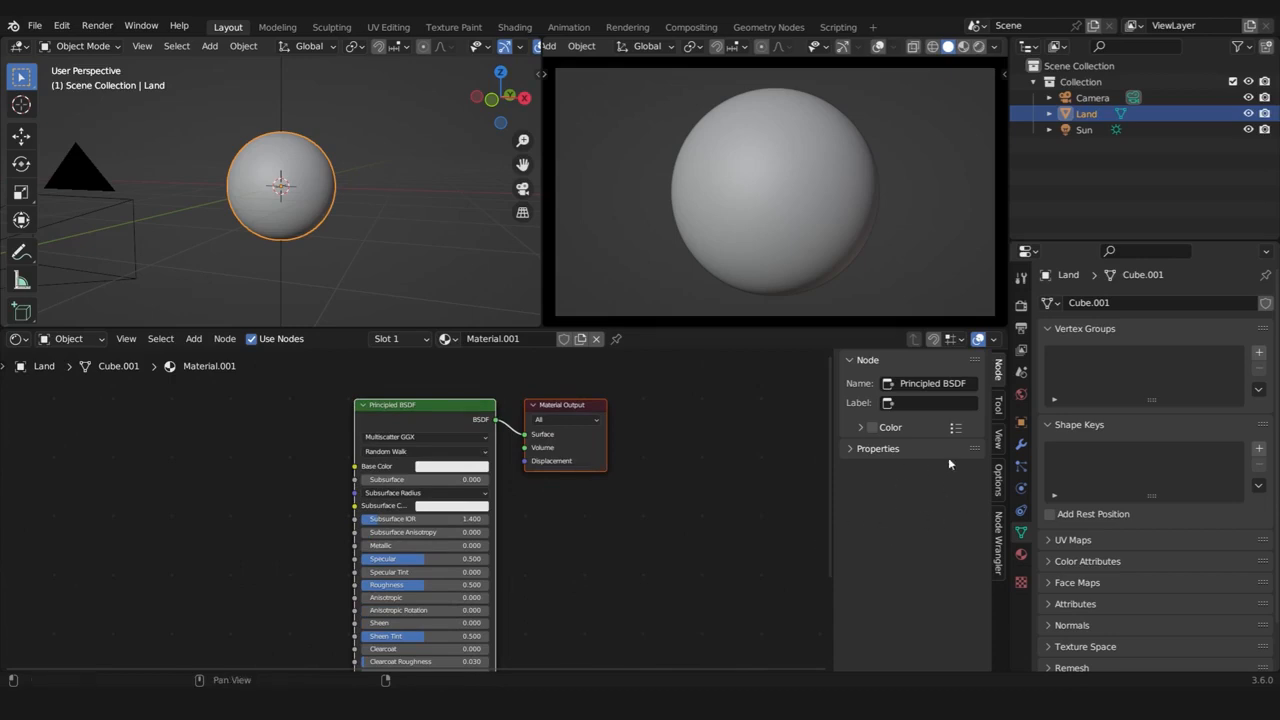
Hide the Shader Editor's sidebar and enable node snapping, trying it on the Material Output node
key(n)
click(654, 498)
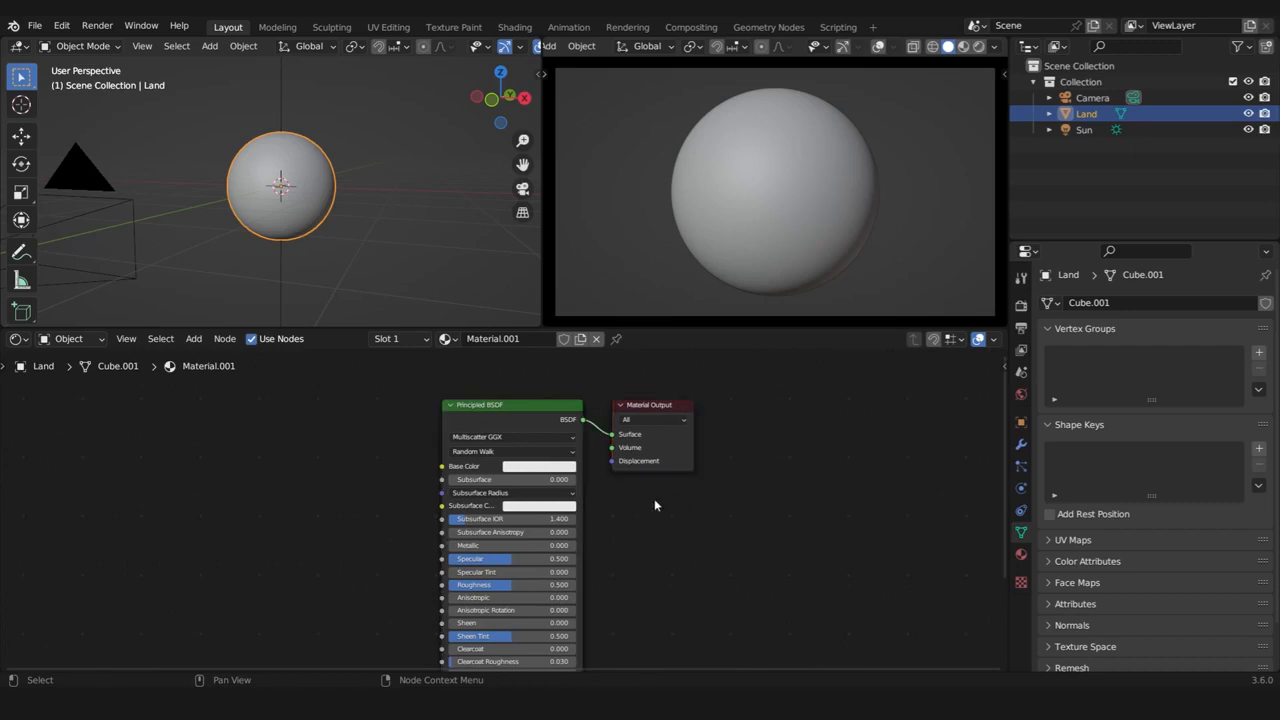
click(932, 340)
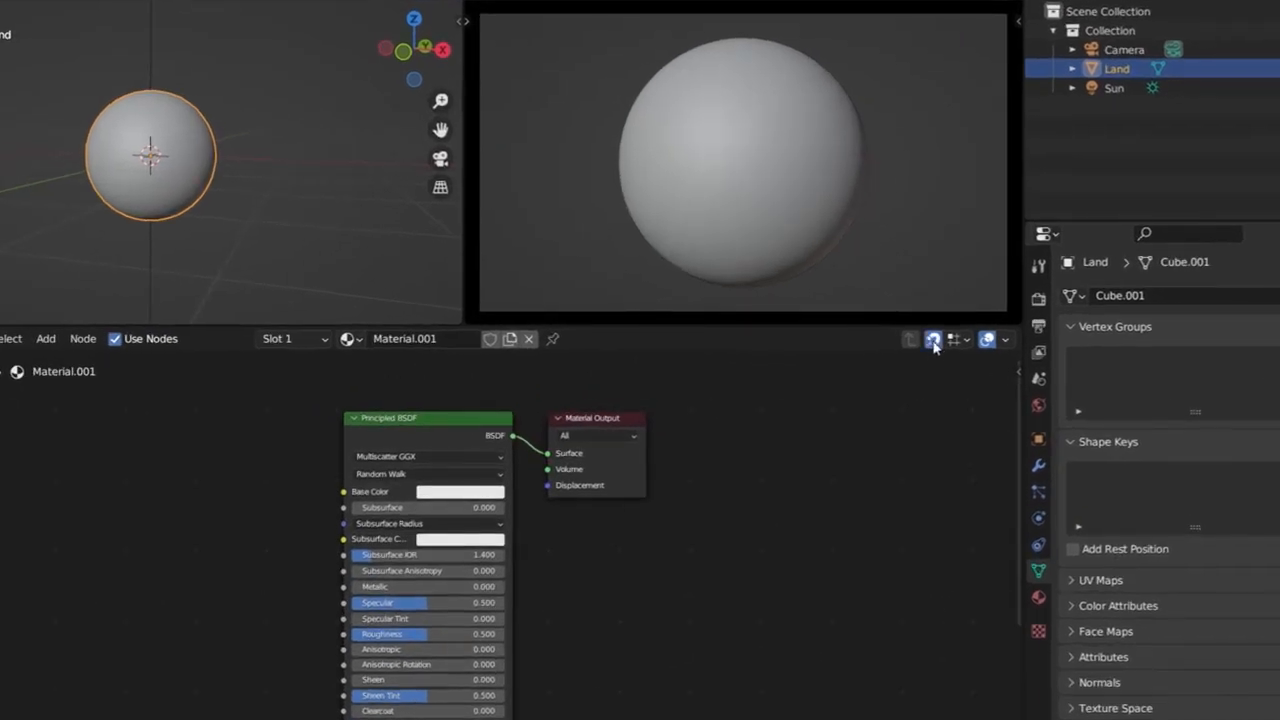
click(646, 418)
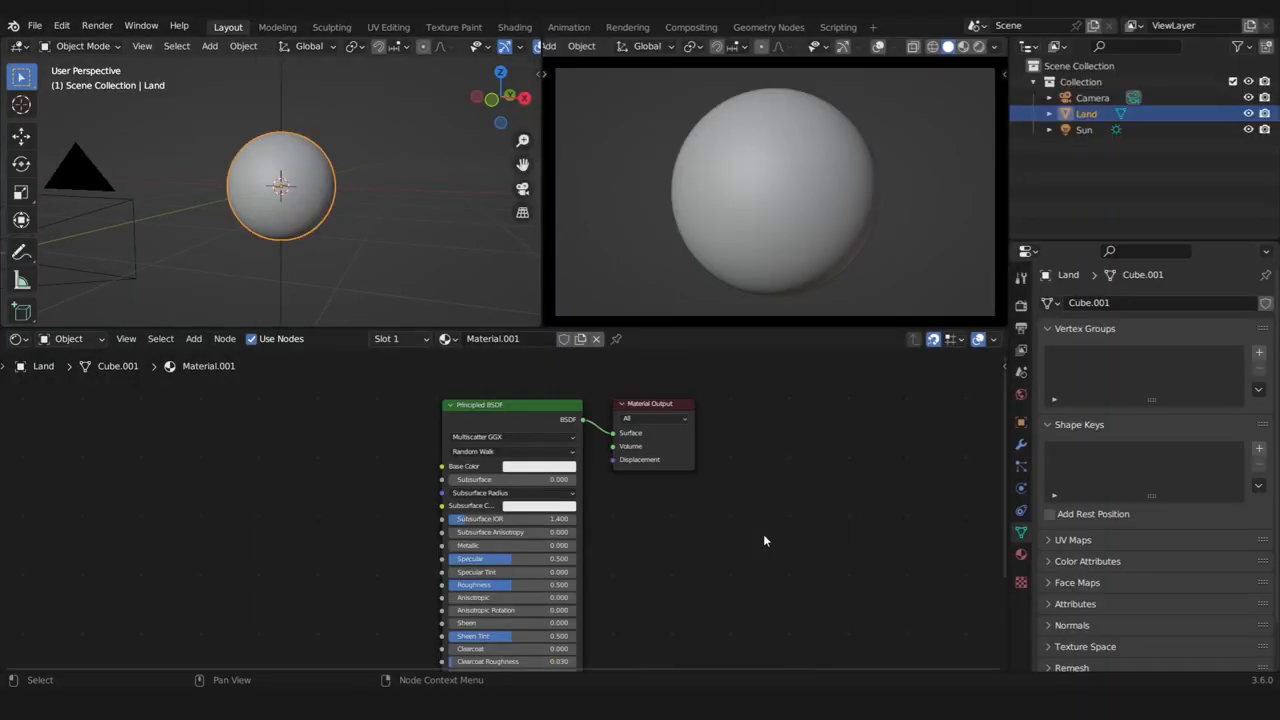
Rename the Land object's material to Land and switch the camera viewport to rendered shading
double_click(522, 337)
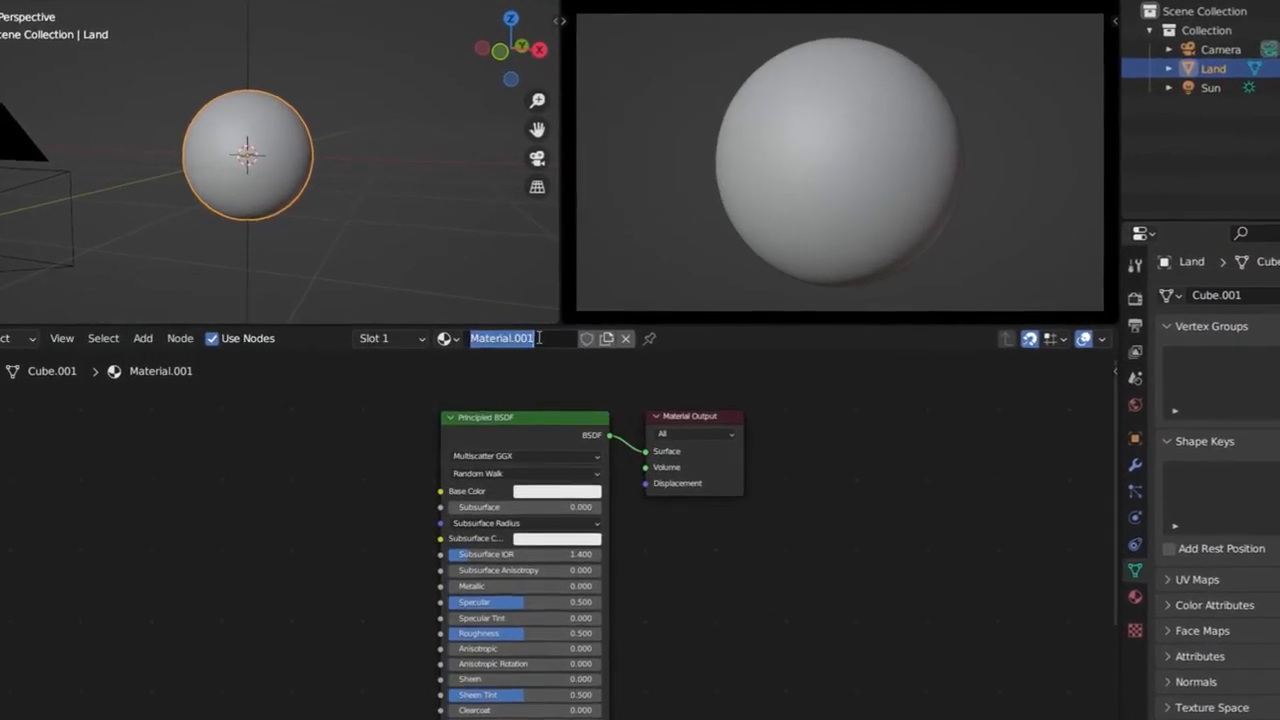
text(Land)
key(Return)
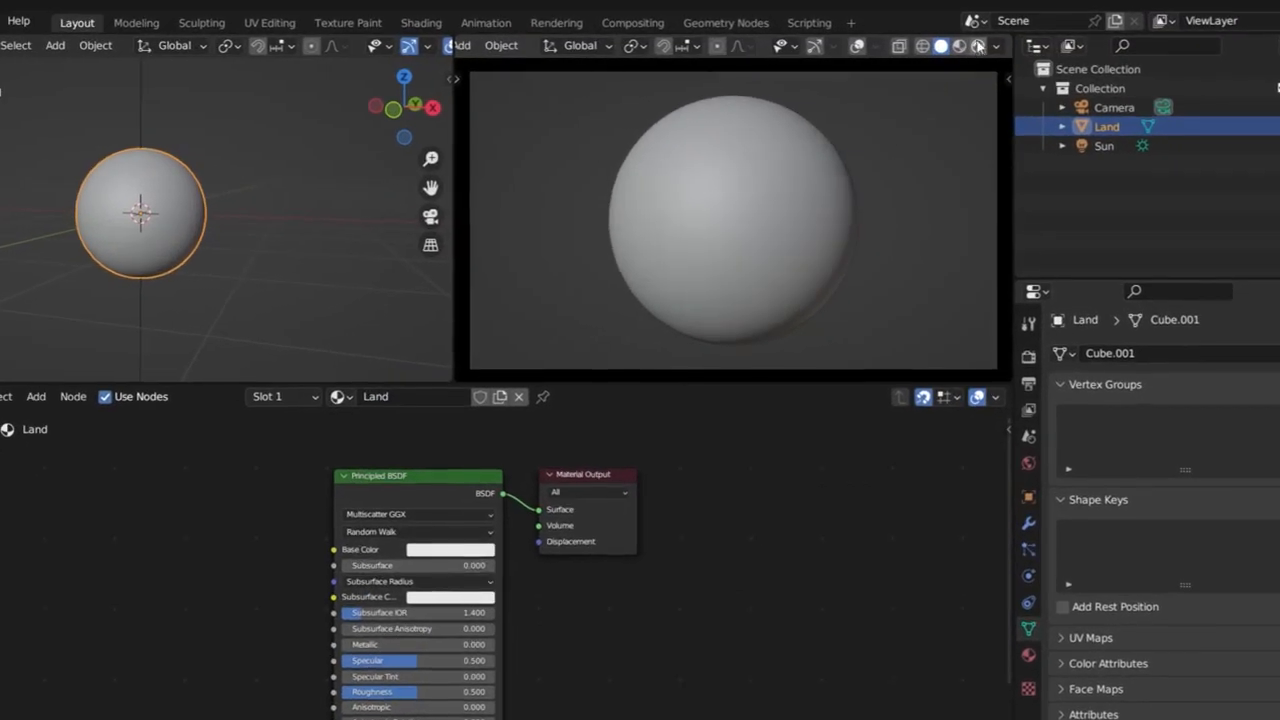
click(978, 46)
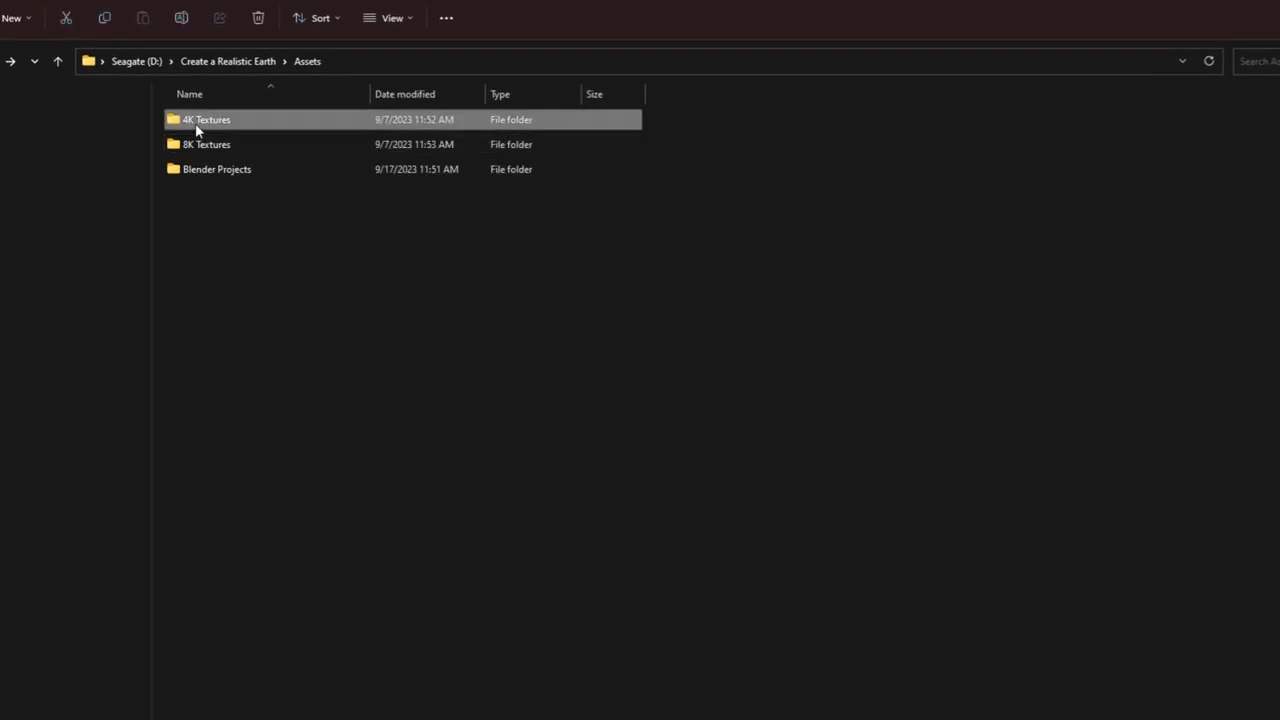
Bring earth_color_4K.tif from the 4K Textures folder into the Land material and connect its Color output to the Principled BSDF Base Color
double_click(195, 123)
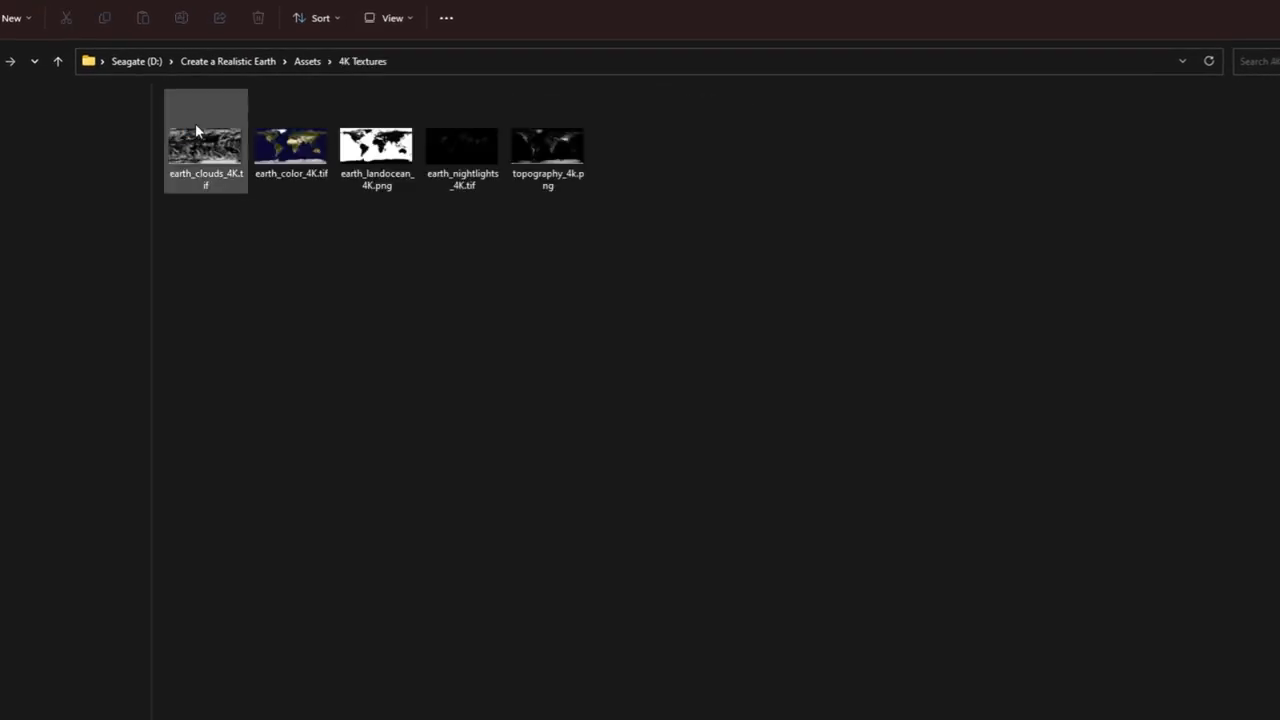
click(318, 160)
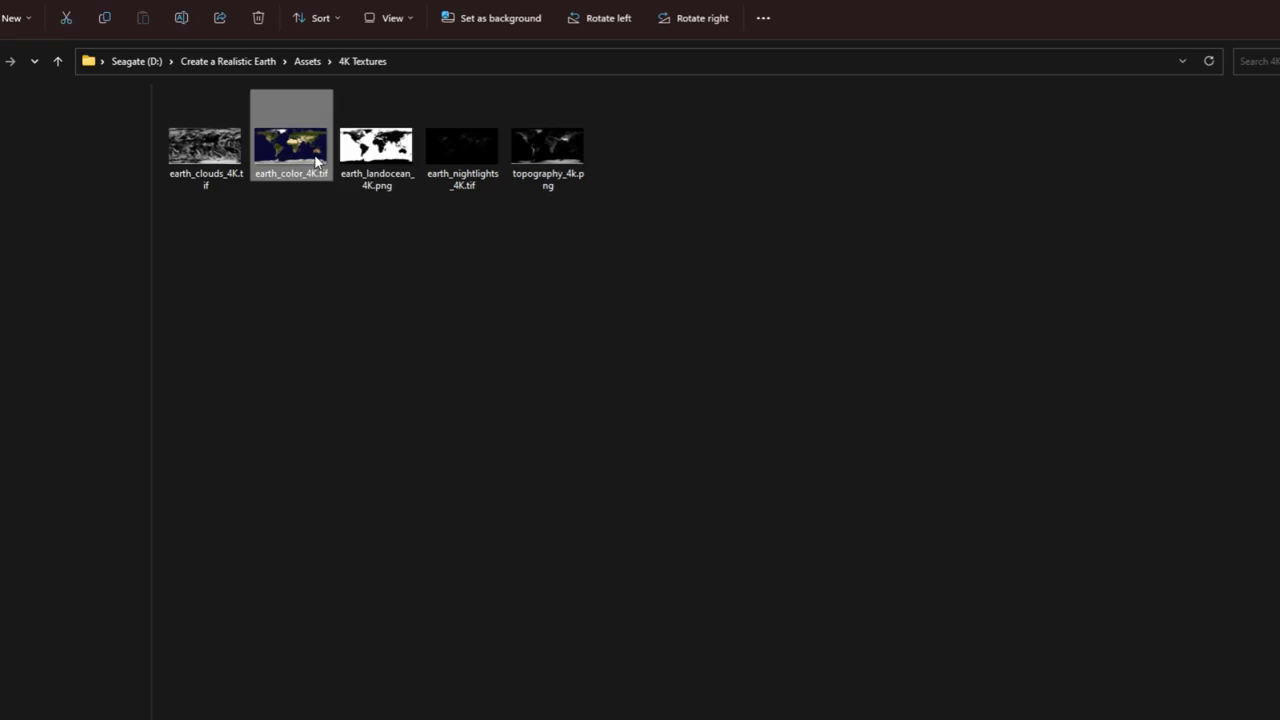
drag(292, 148, 909, 716)
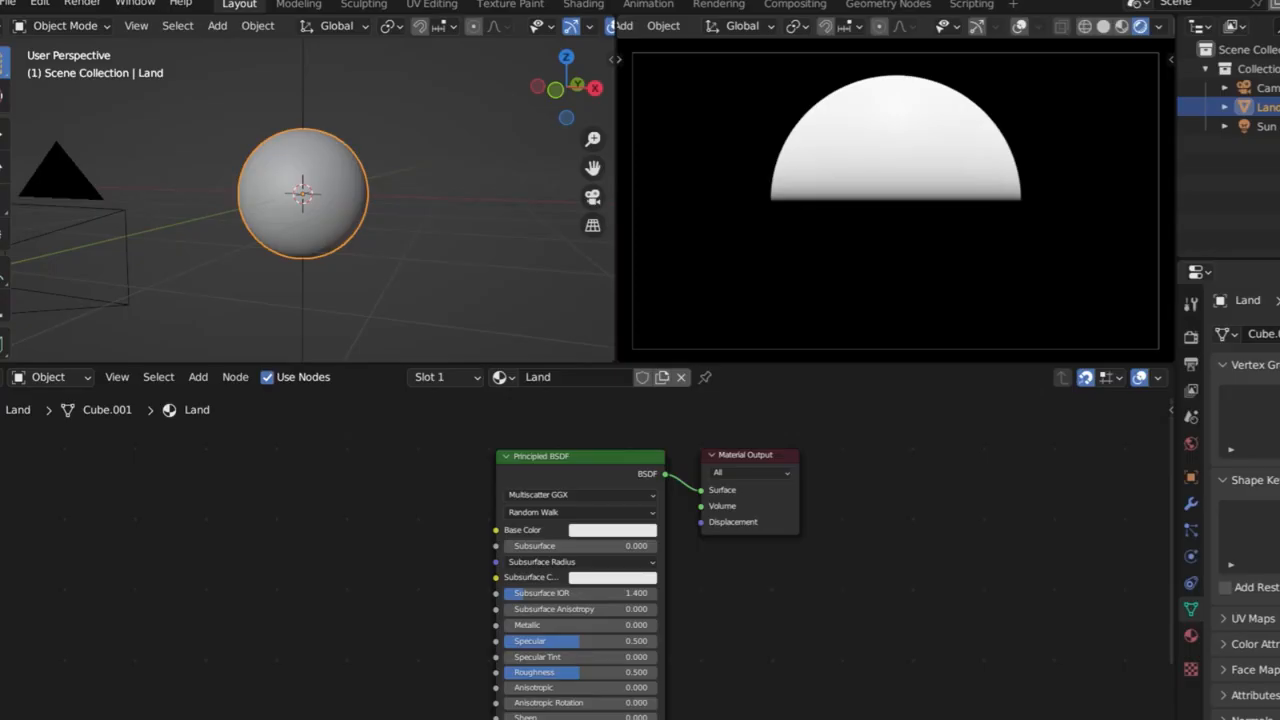
drag(508, 602, 250, 508)
drag(322, 526, 497, 530)
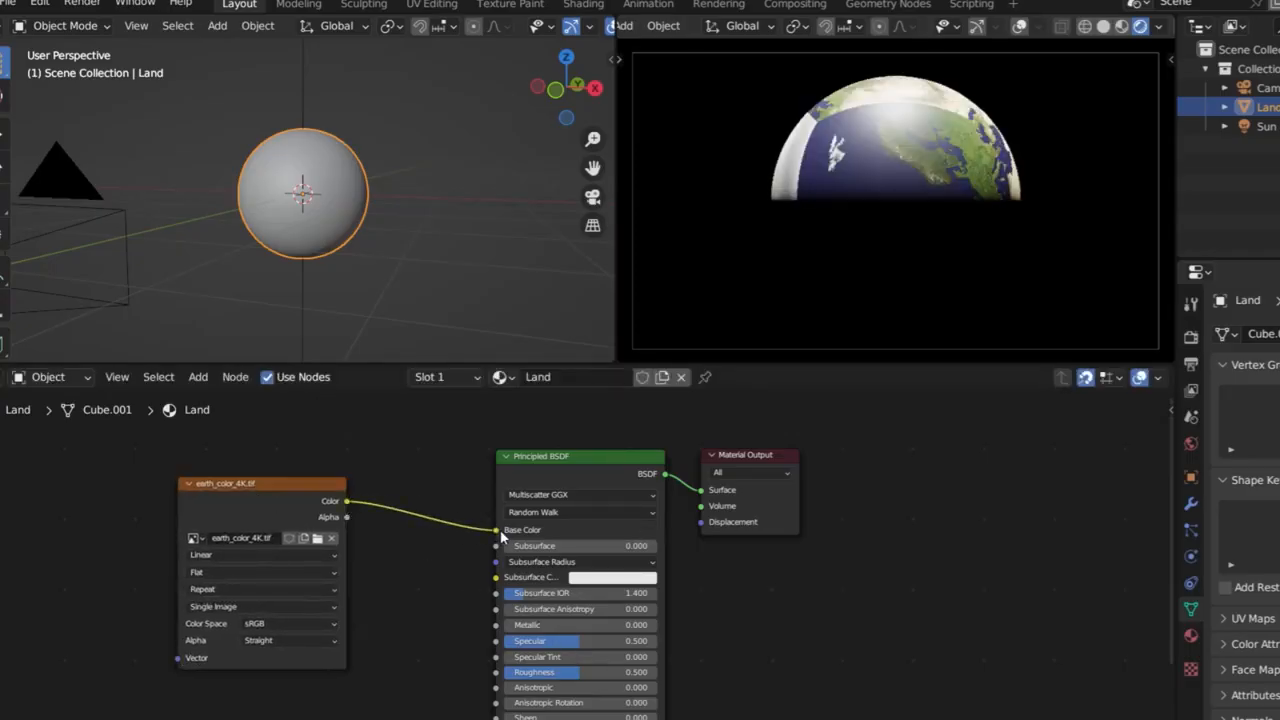
Place the earth_color_4K.tif node closer to the Principled BSDF and add connected Mapping and Texture Coordinate nodes to it
middle_drag(985, 138, 908, 231)
scroll(880, 165, up, 5)
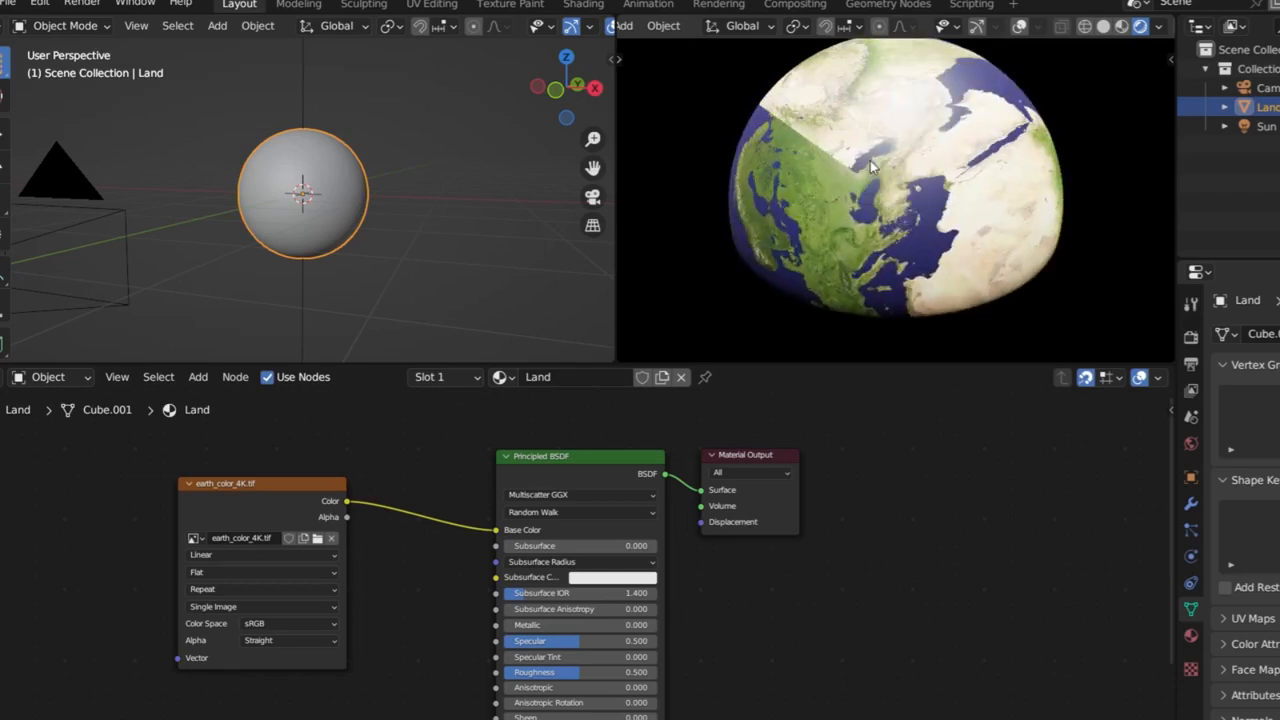
middle_drag(870, 167, 848, 250)
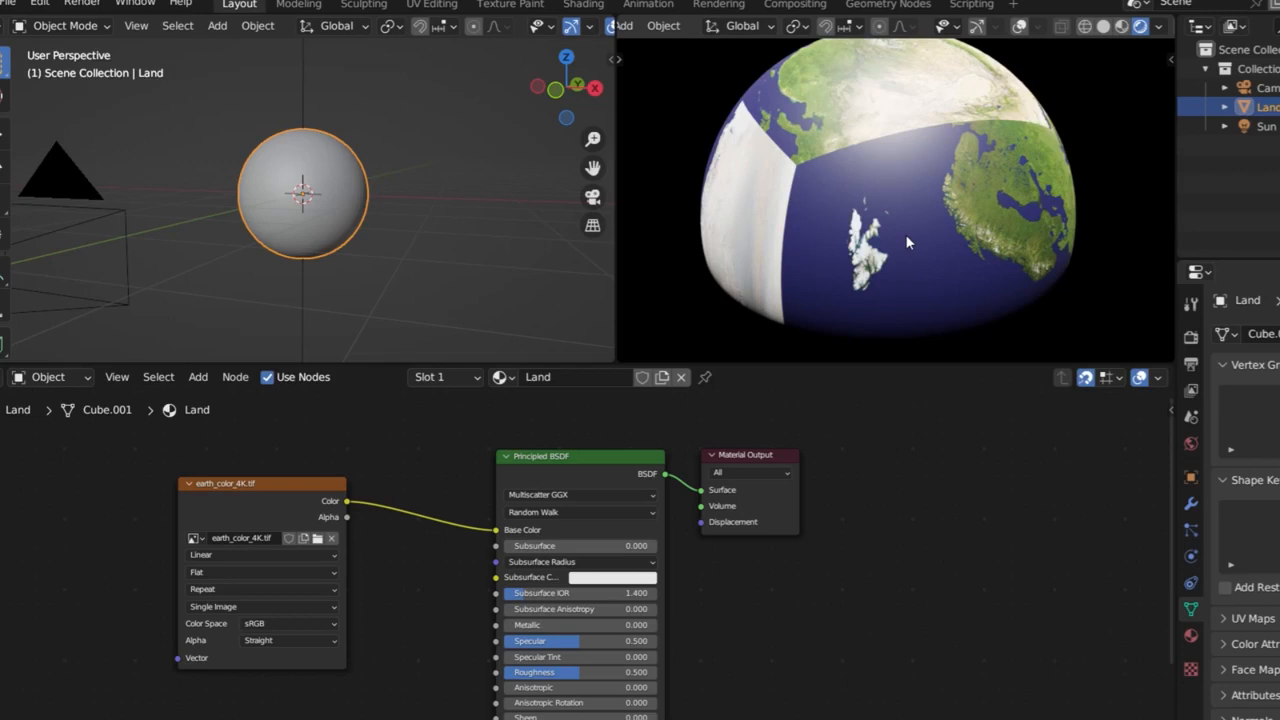
drag(286, 474, 369, 480)
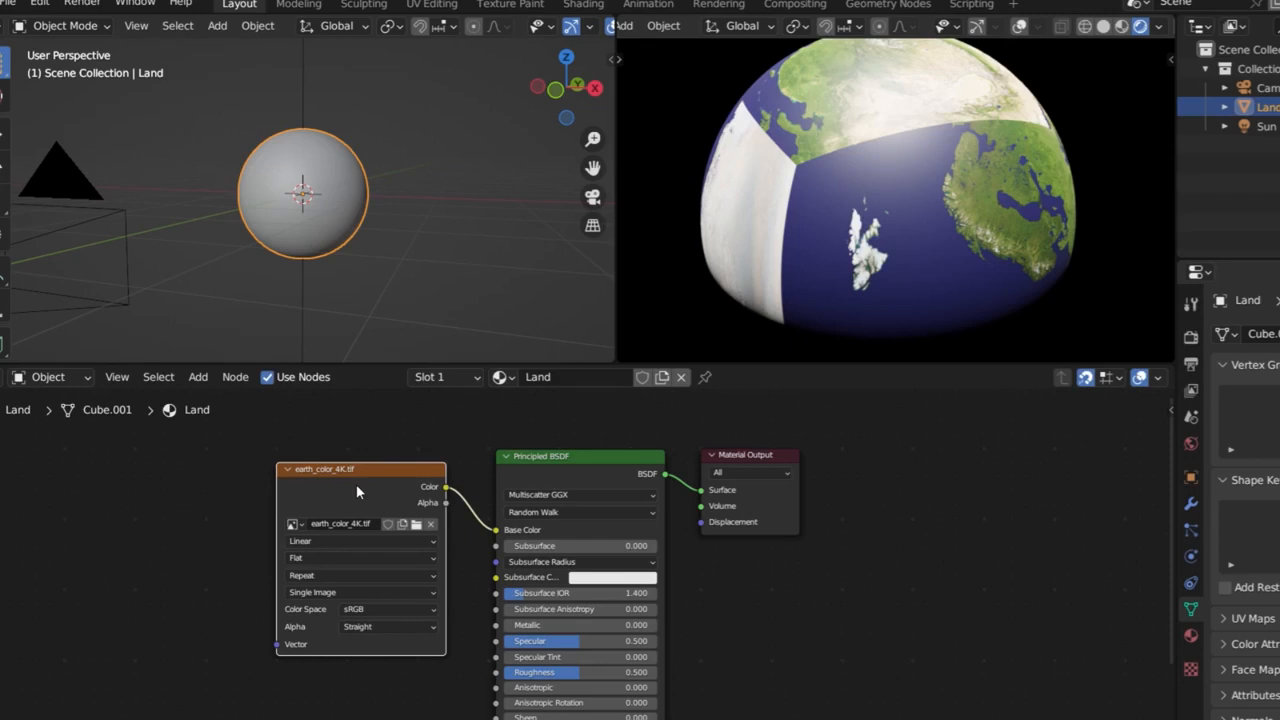
click(410, 452)
click(376, 473)
key(ctrl+t)
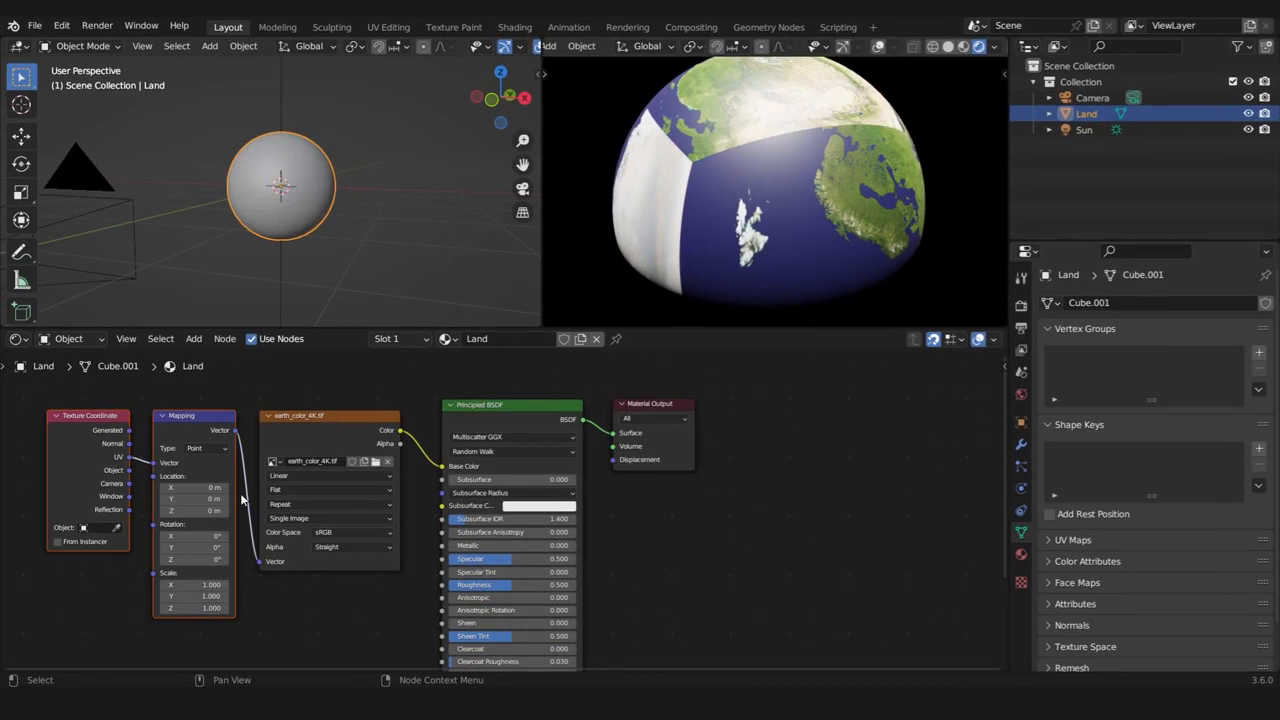
click(340, 622)
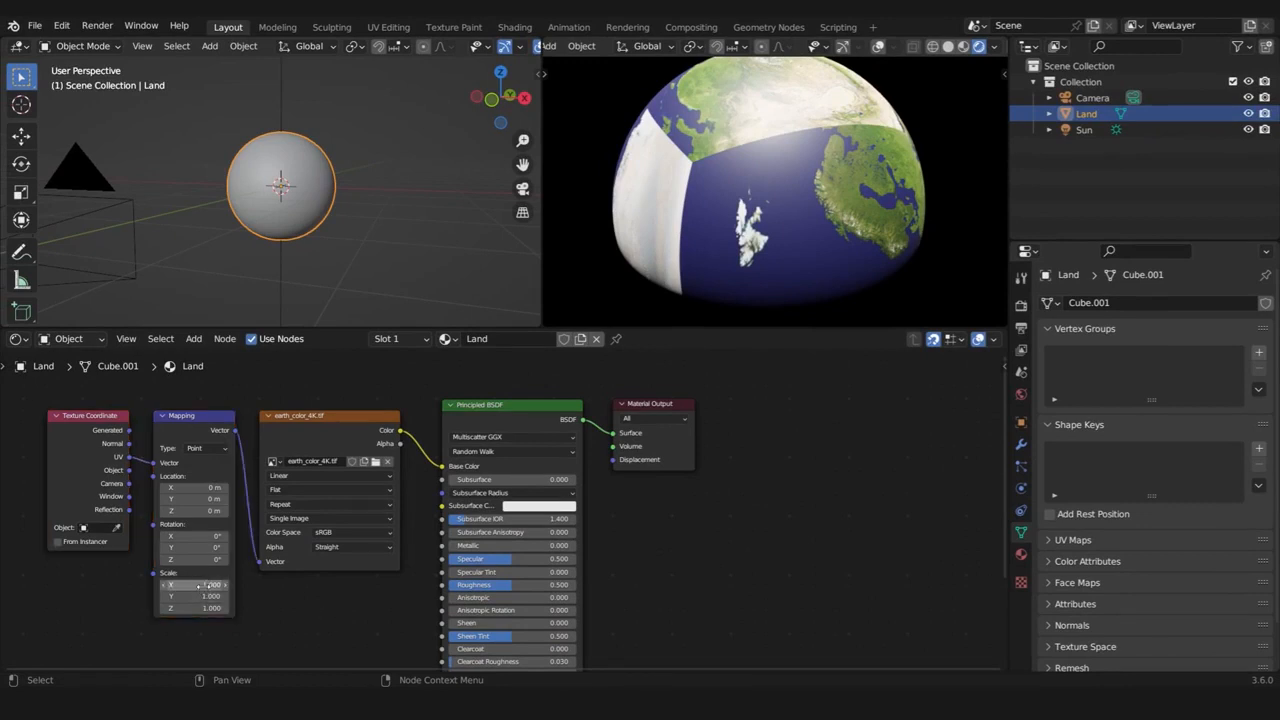
drag(195, 559, 218, 560)
key(ctrl+z)
Connect the Texture Coordinate node's Object output to the Mapping node's Vector input in place of UV
click(198, 415)
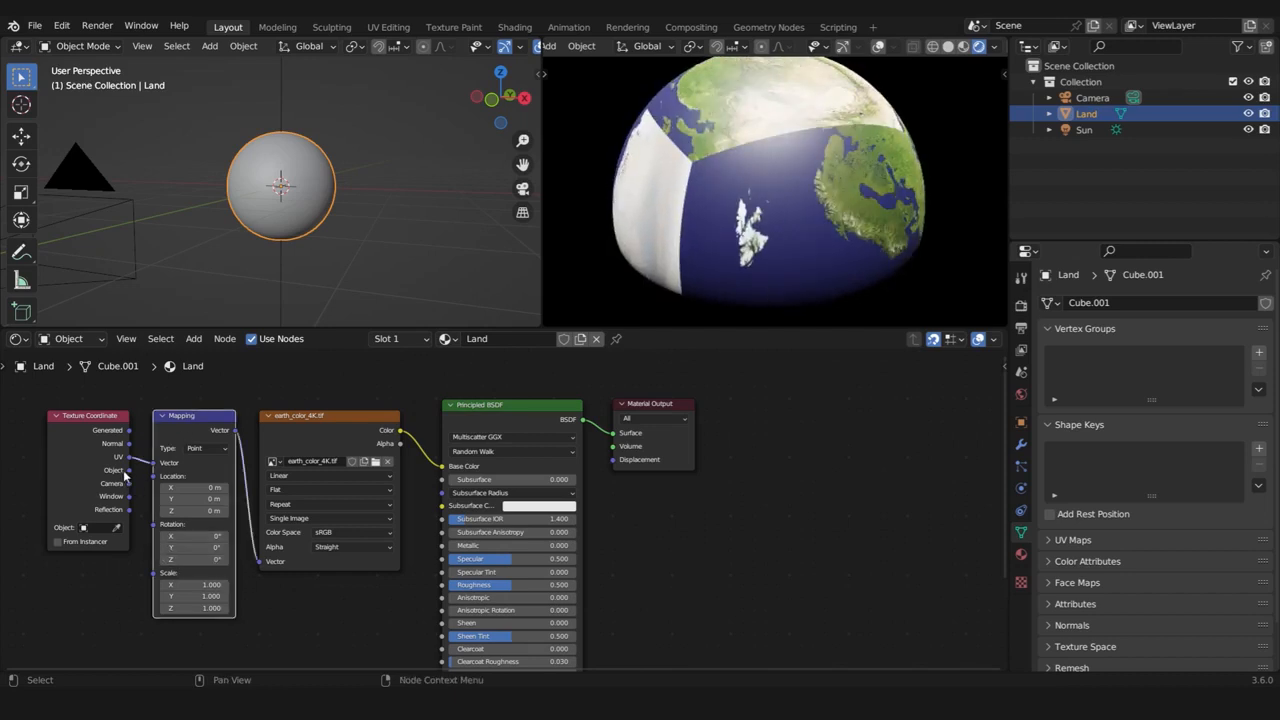
scroll(123, 473, up, 6)
middle_drag(133, 465, 563, 481)
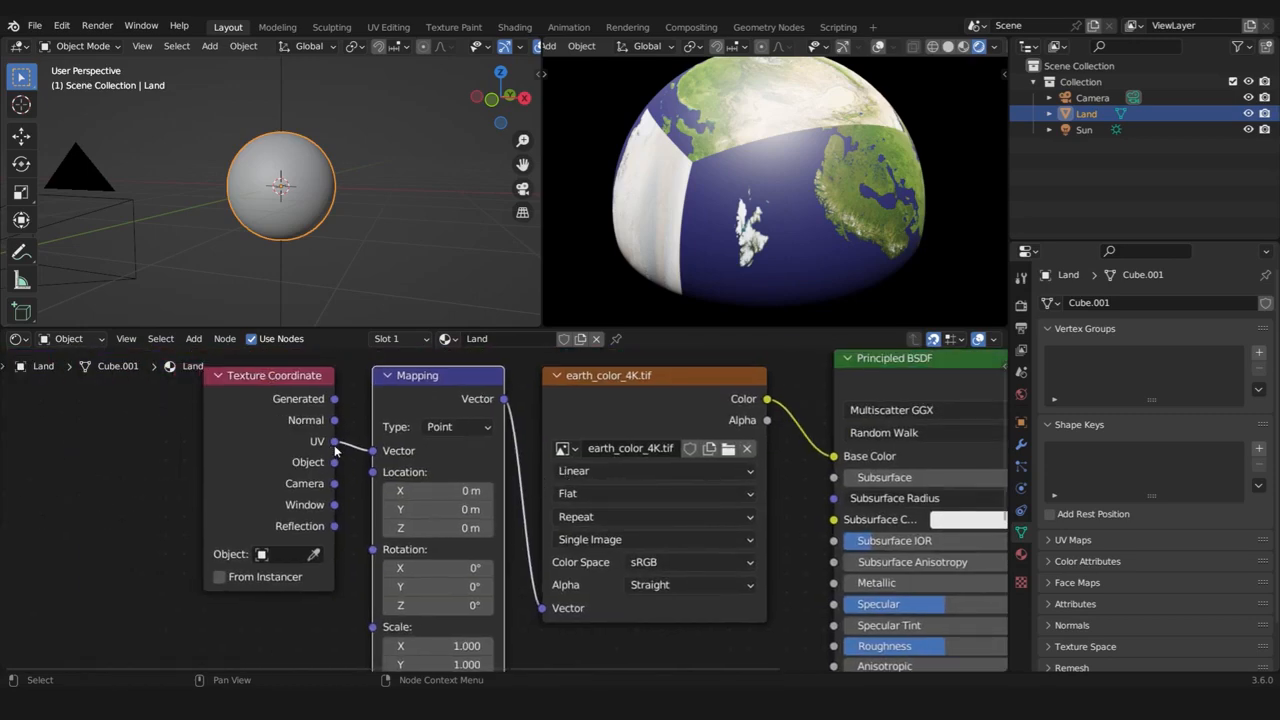
drag(335, 463, 372, 458)
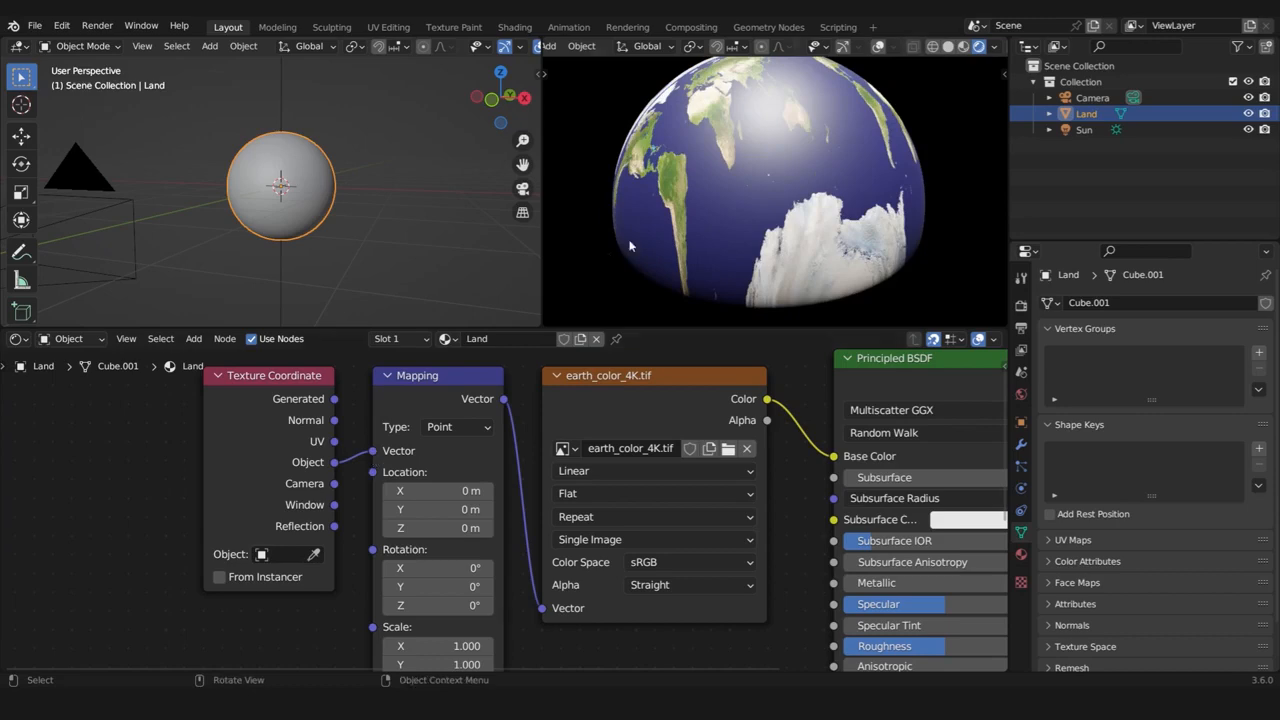
Set the earth_color_4K.tif node's projection to Sphere and inspect the mapped globe from other angles
middle_drag(840, 250, 748, 229)
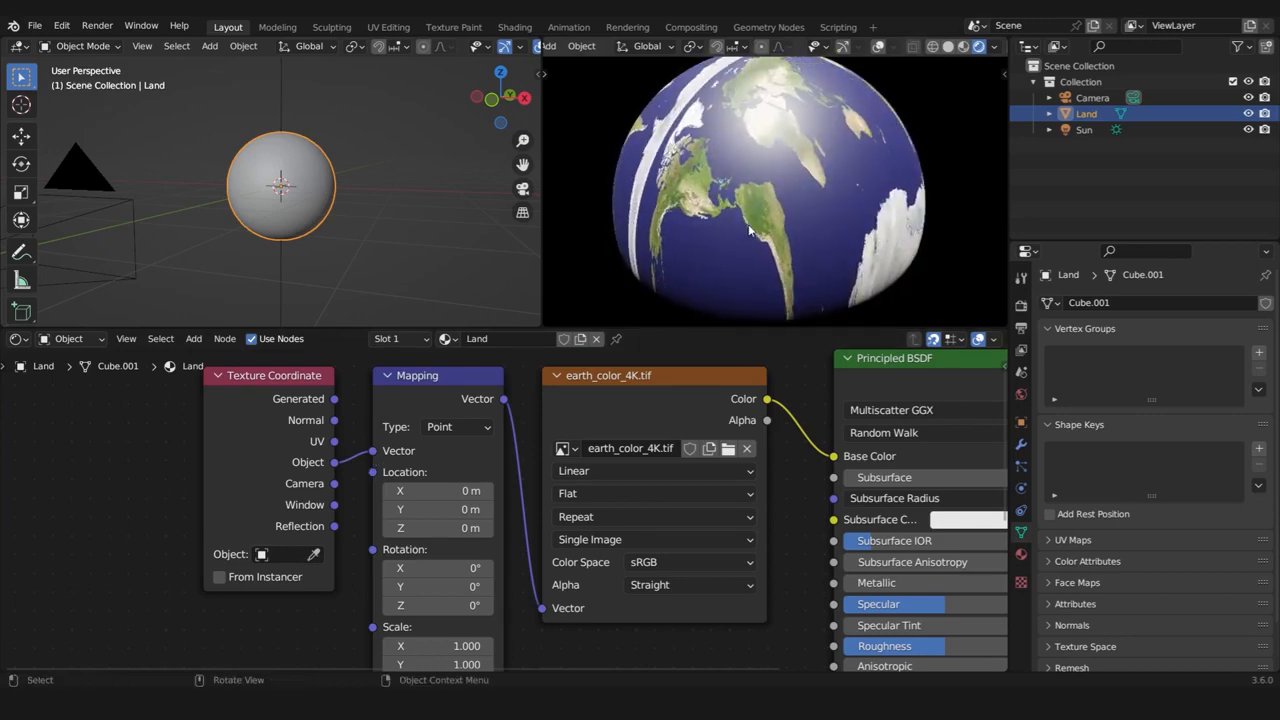
click(714, 389)
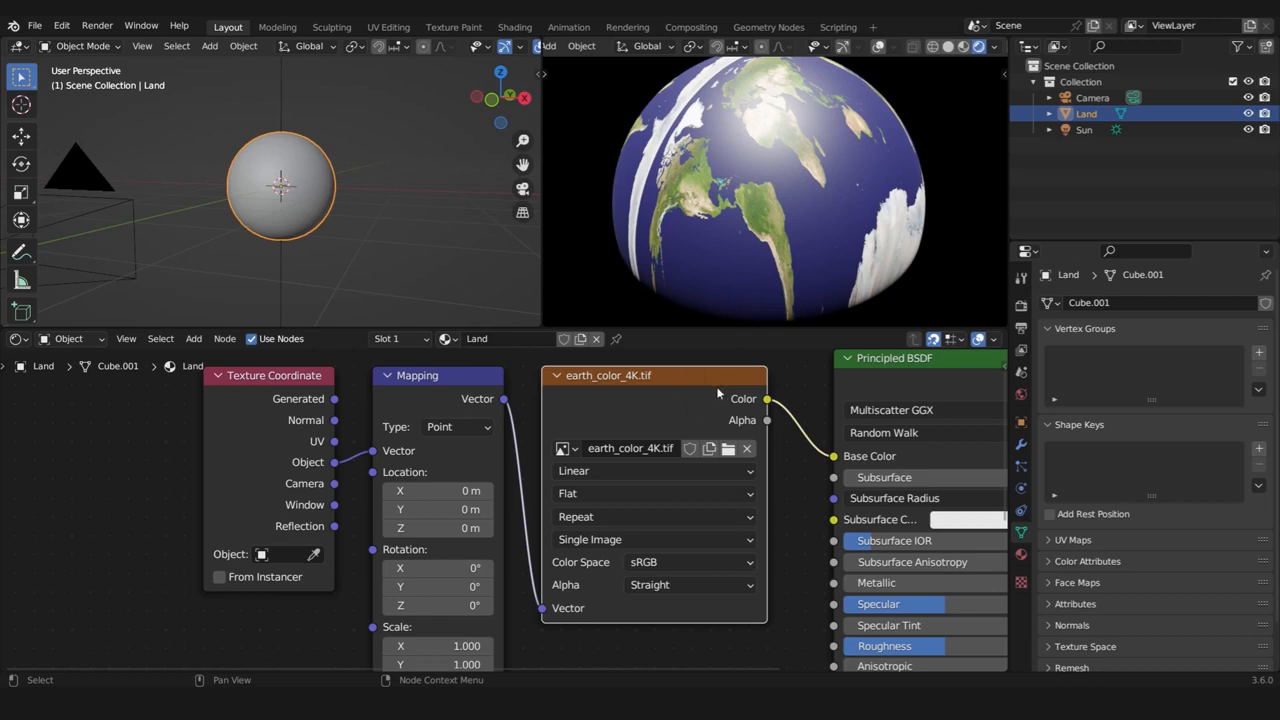
click(717, 494)
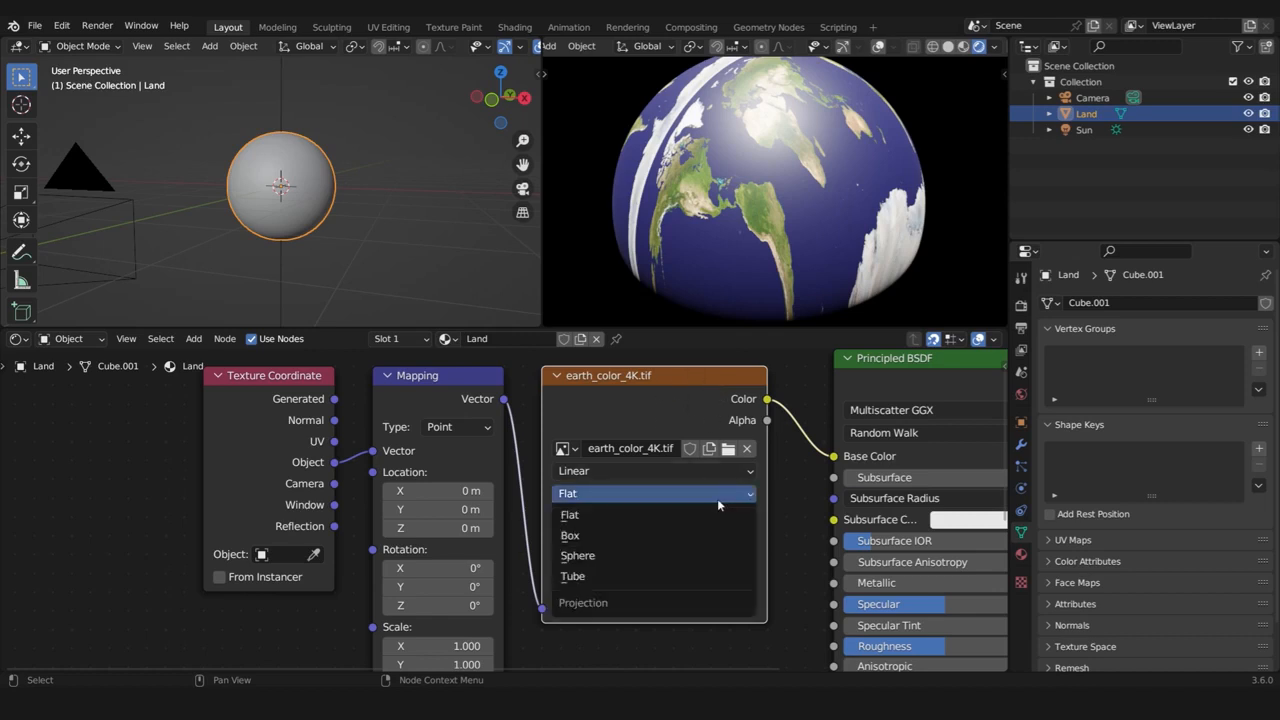
click(581, 556)
middle_drag(698, 196, 991, 139)
middle_drag(782, 148, 780, 234)
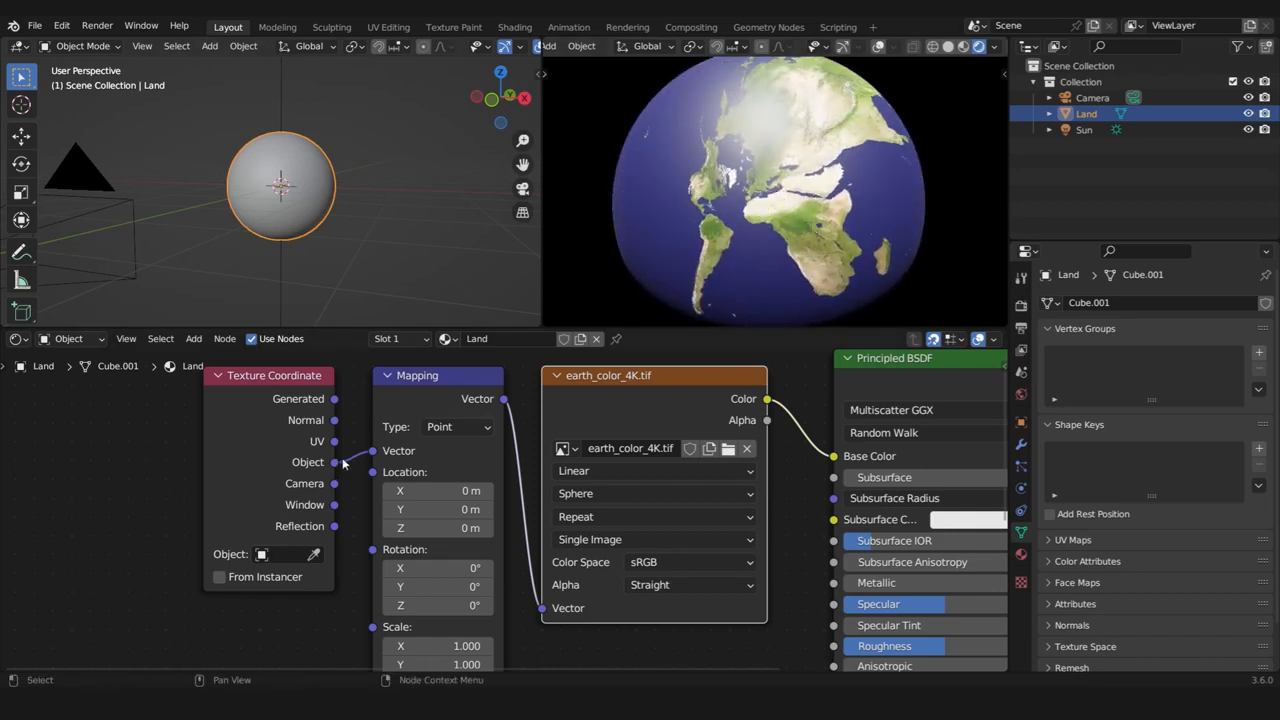
Connect the Texture Coordinate node's Generated output to the Mapping node's Vector input in place of Object, and return to the camera view
drag(335, 399, 372, 451)
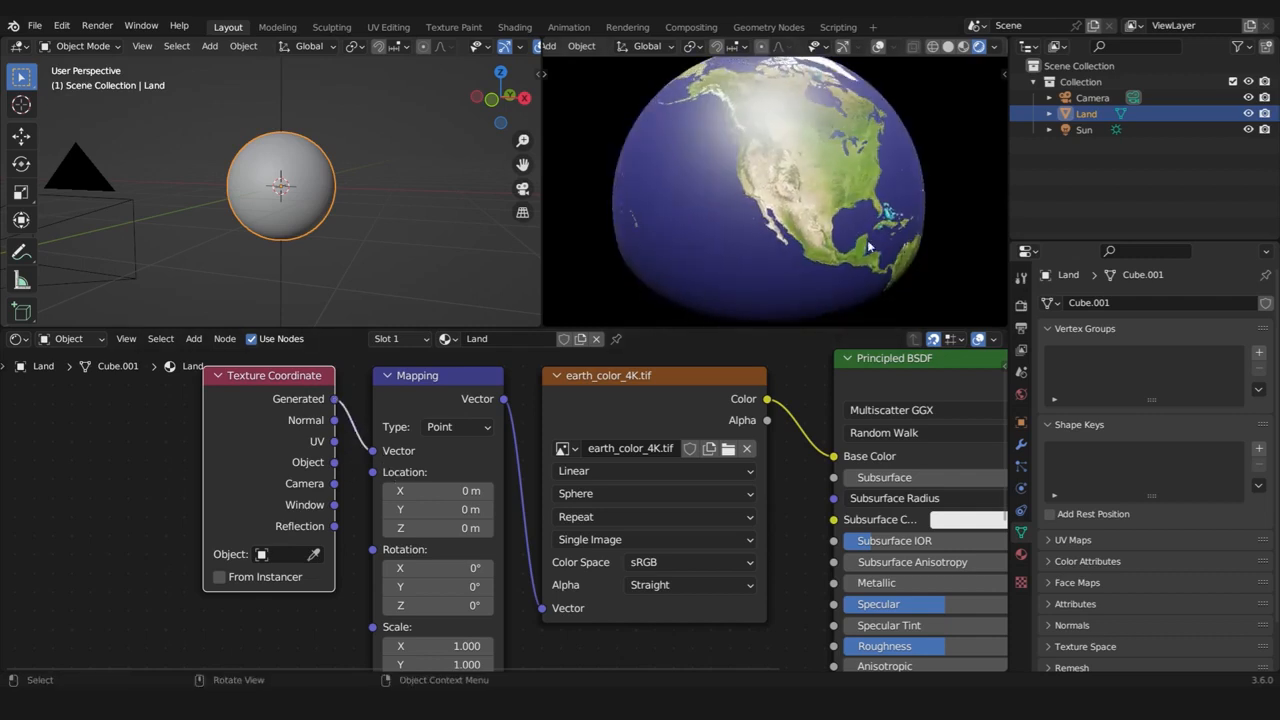
middle_drag(740, 180, 845, 190)
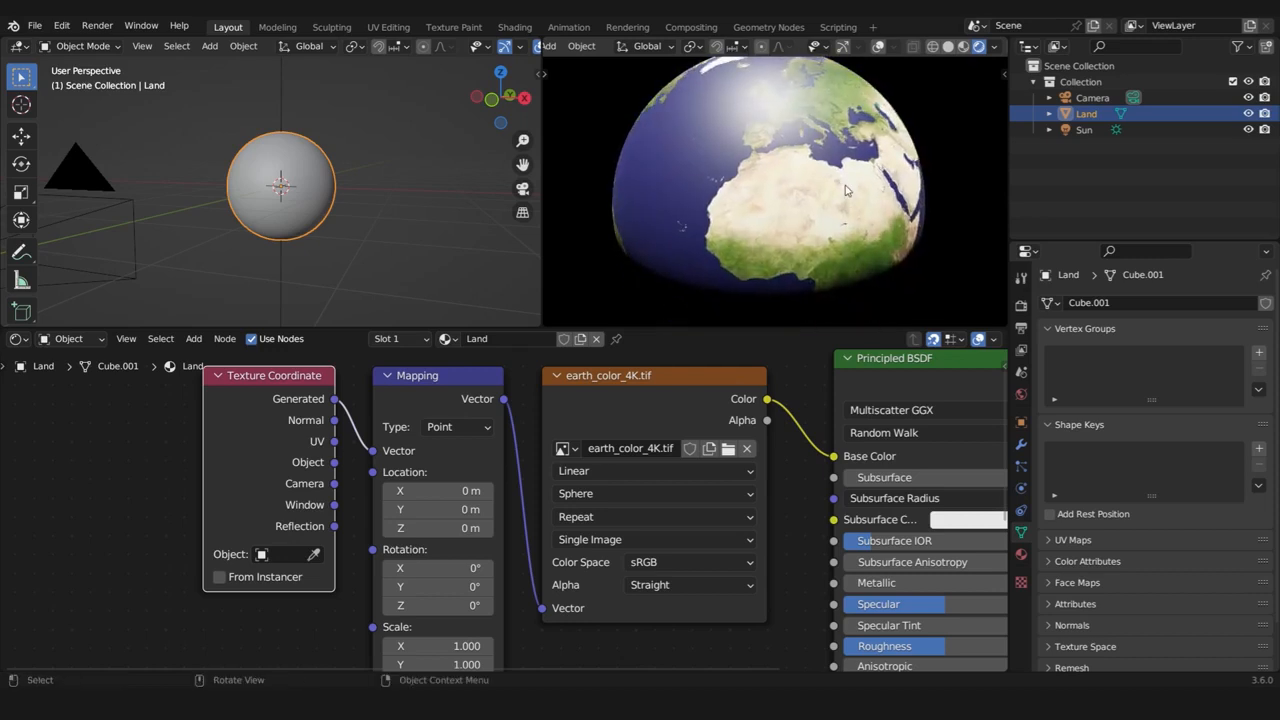
key(KP_0)
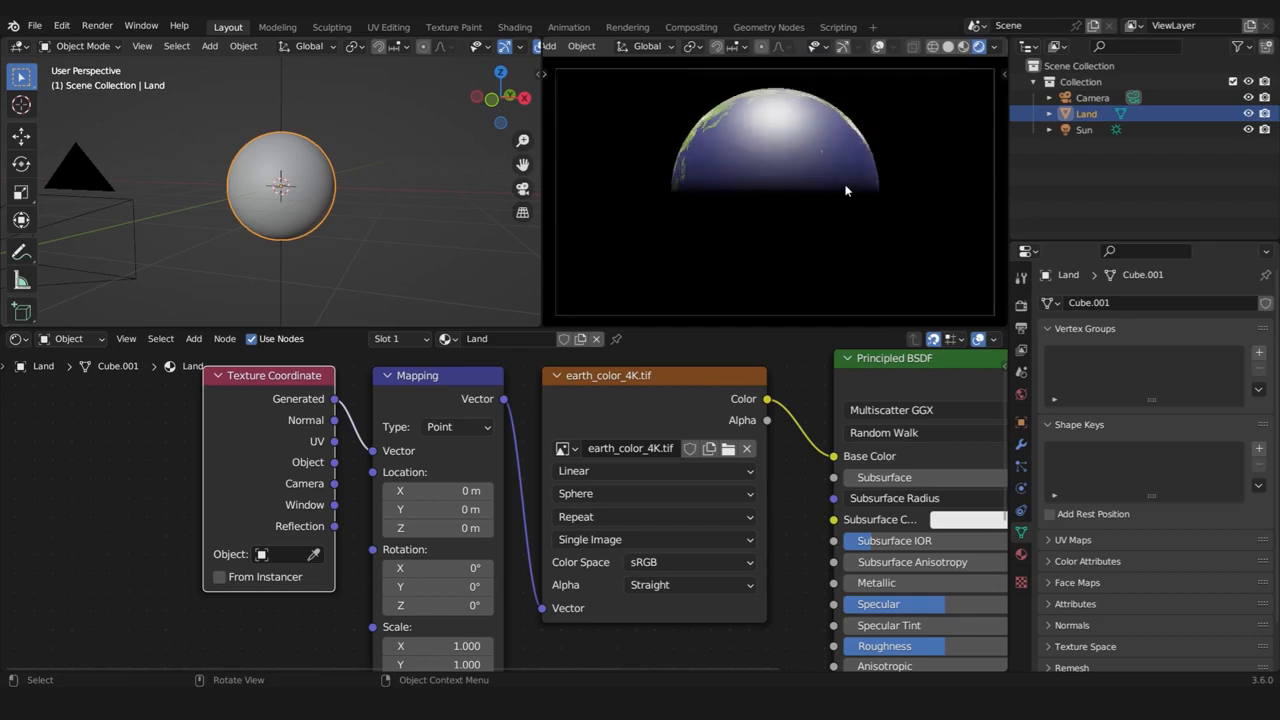
scroll(795, 172, up, 1)
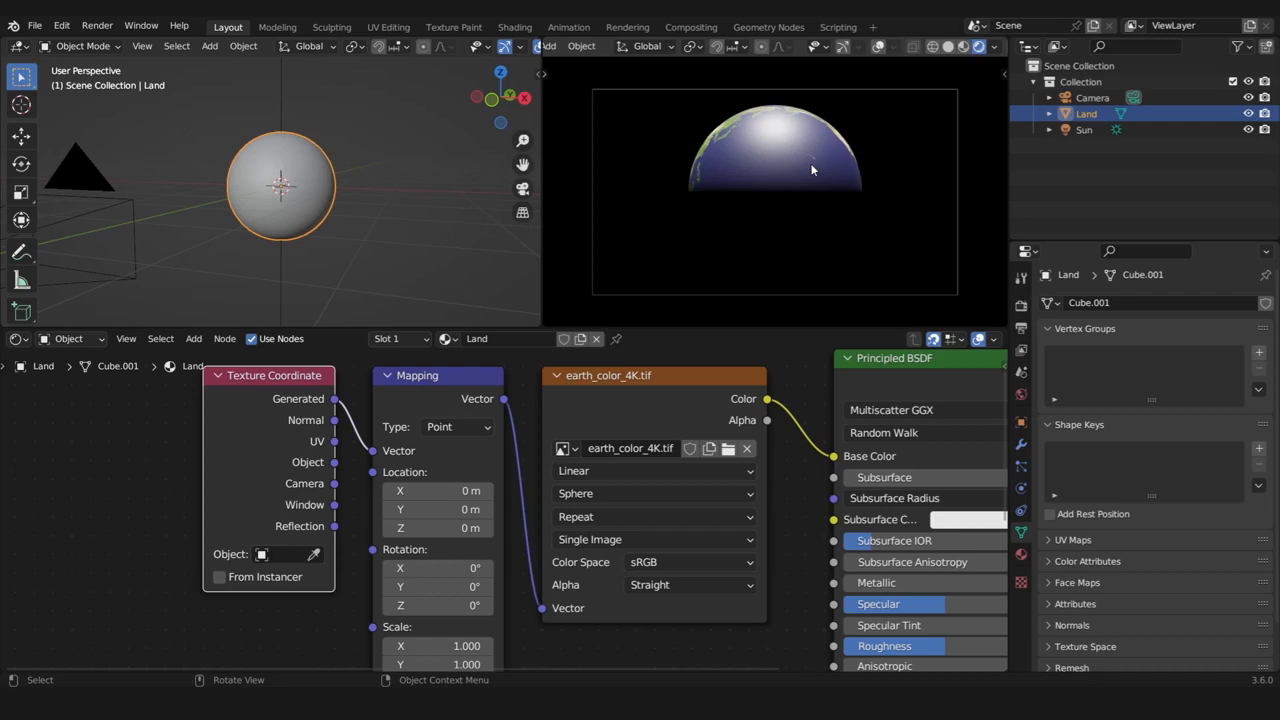
scroll(812, 156, up, 4)
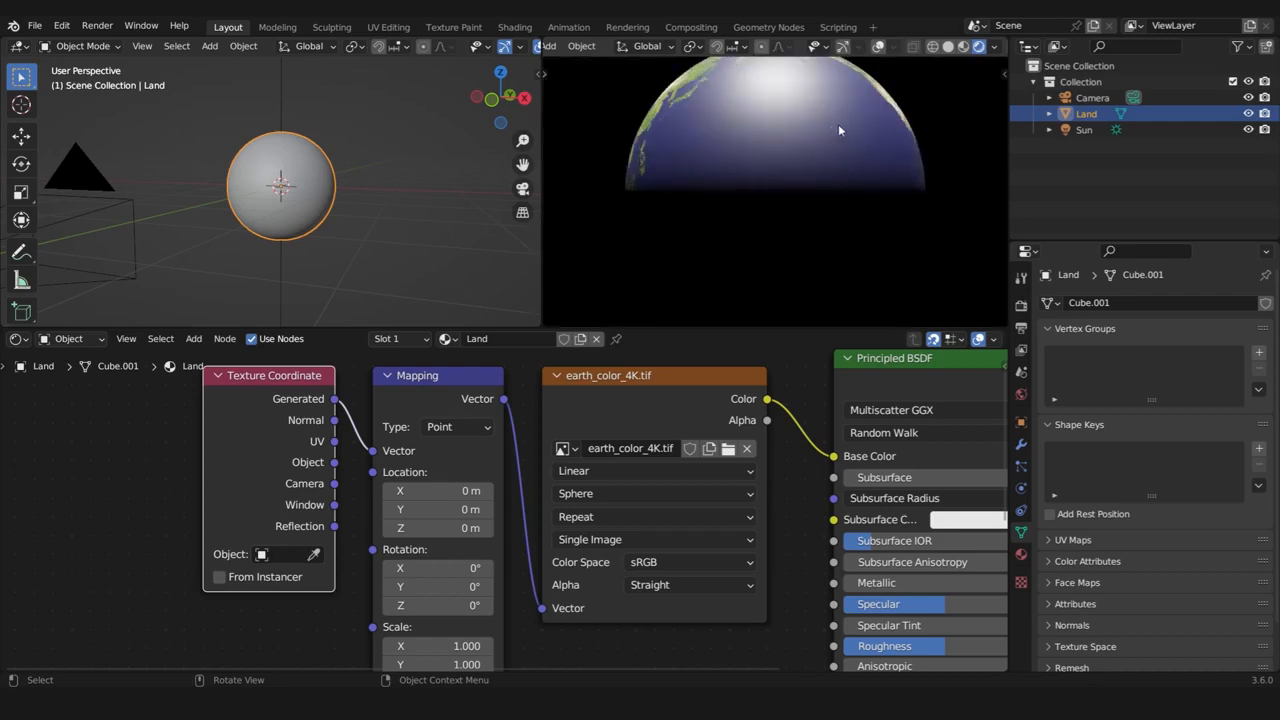
scroll(840, 139, down, 3)
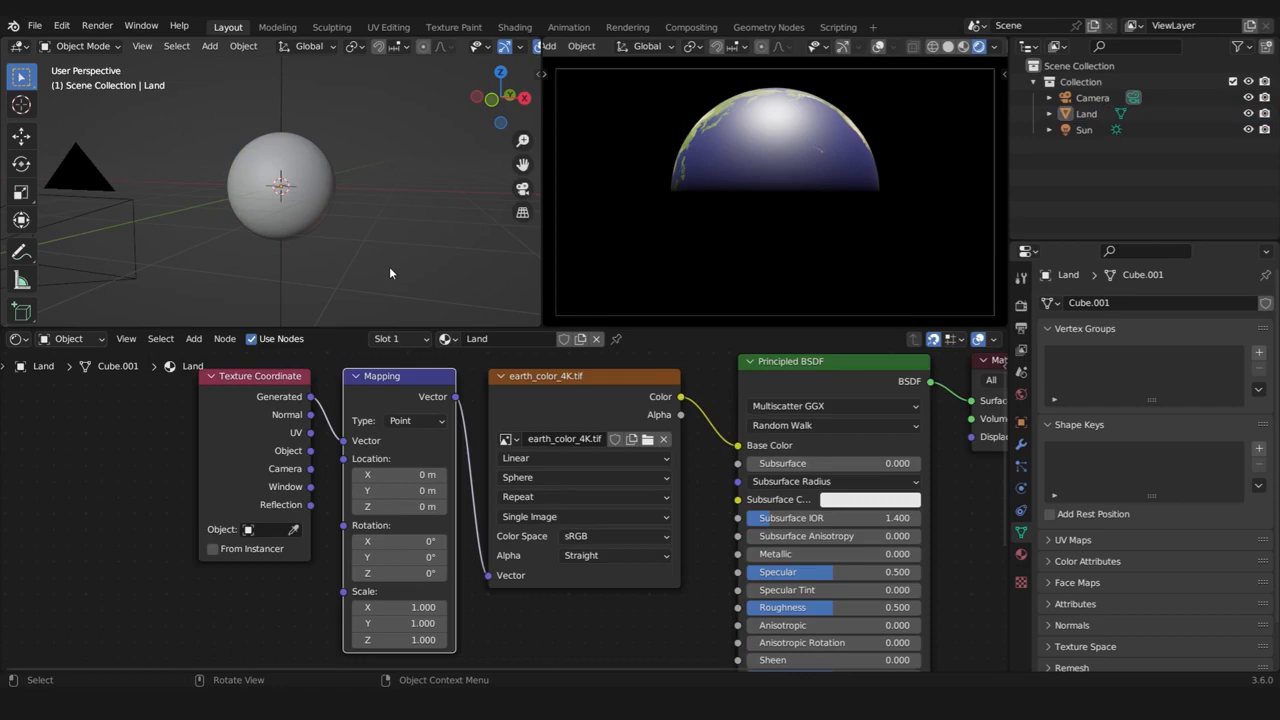
Set the Land object's Z rotation to 130° so that Africa and Asia face the camera
click(302, 162)
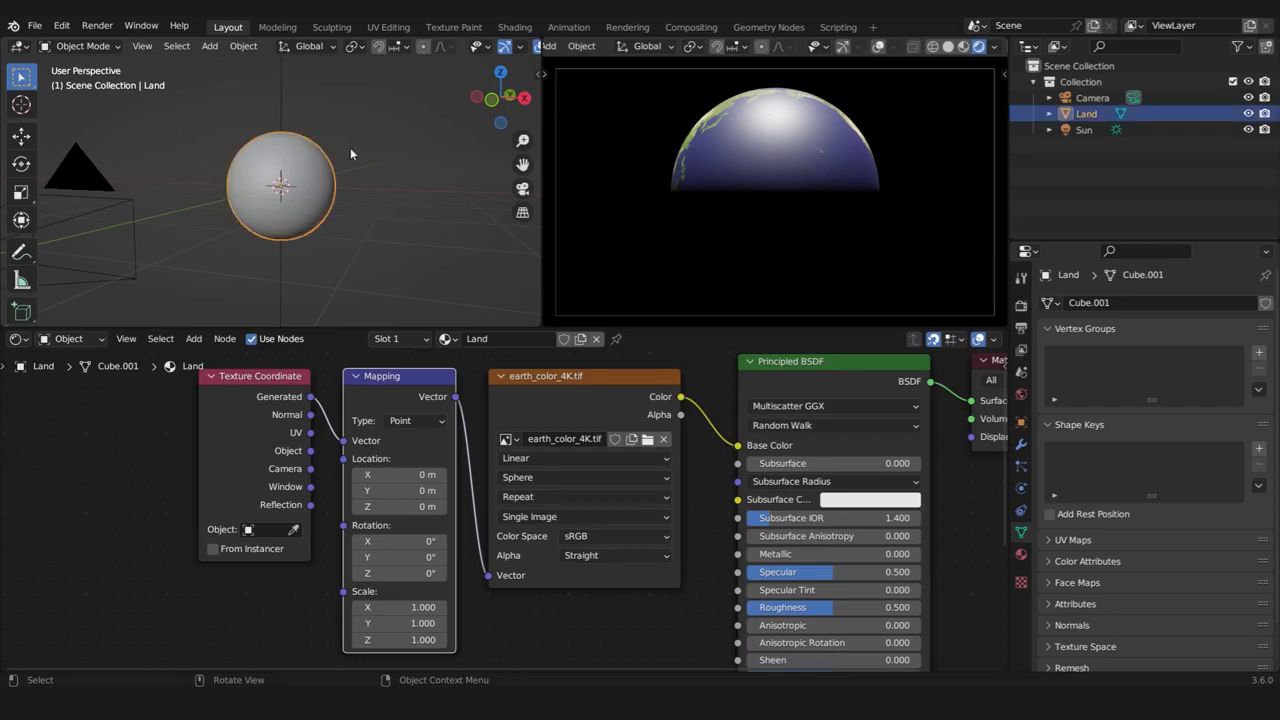
click(1021, 421)
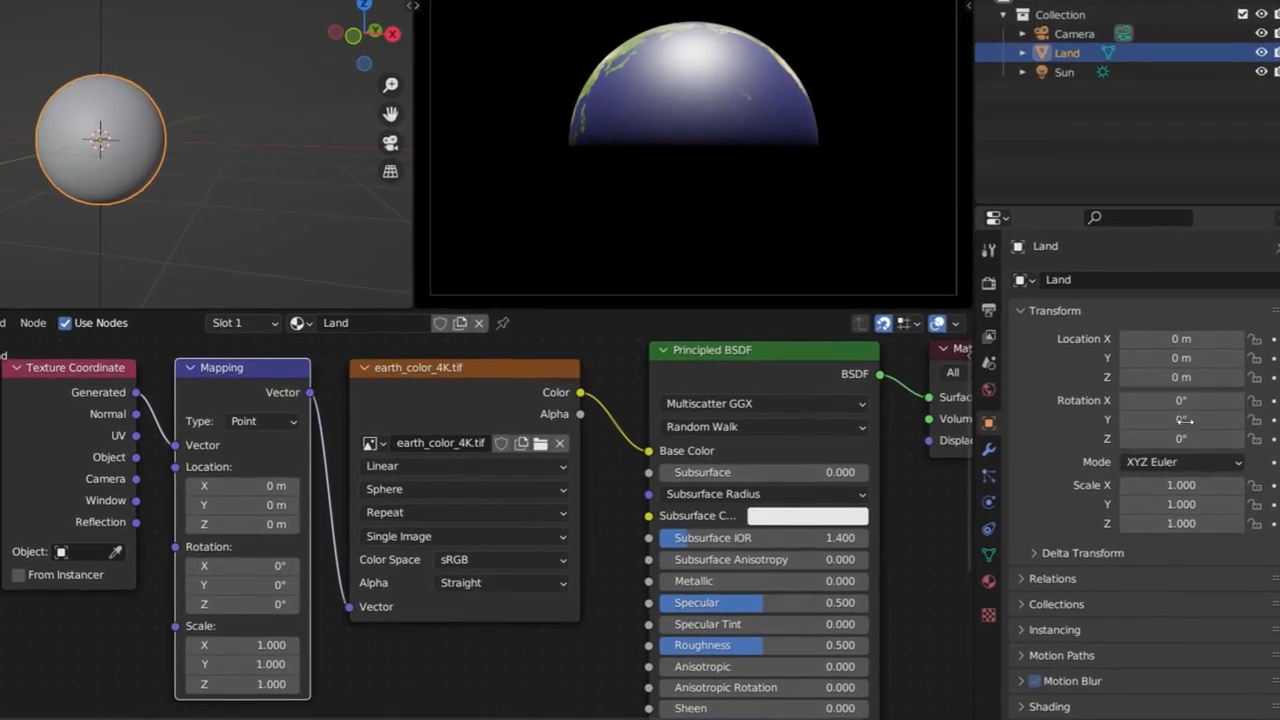
click(1237, 441)
drag(1181, 439, 1220, 439)
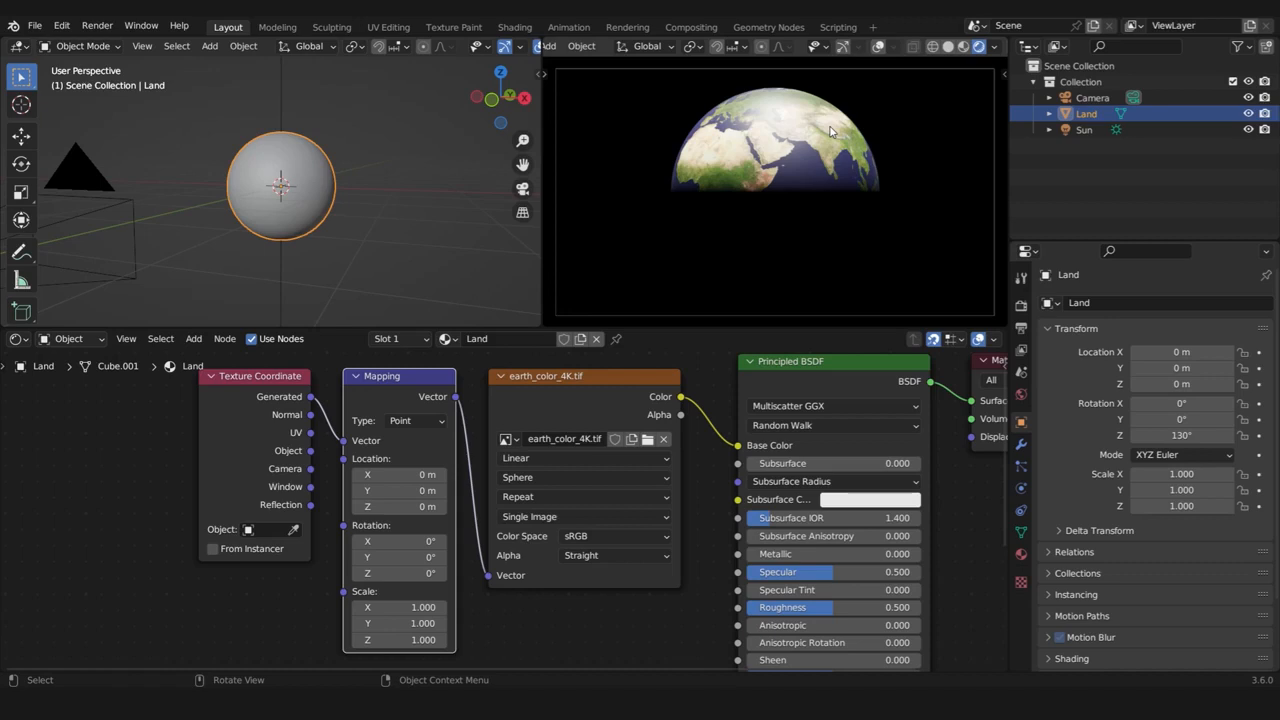
scroll(806, 160, up, 4)
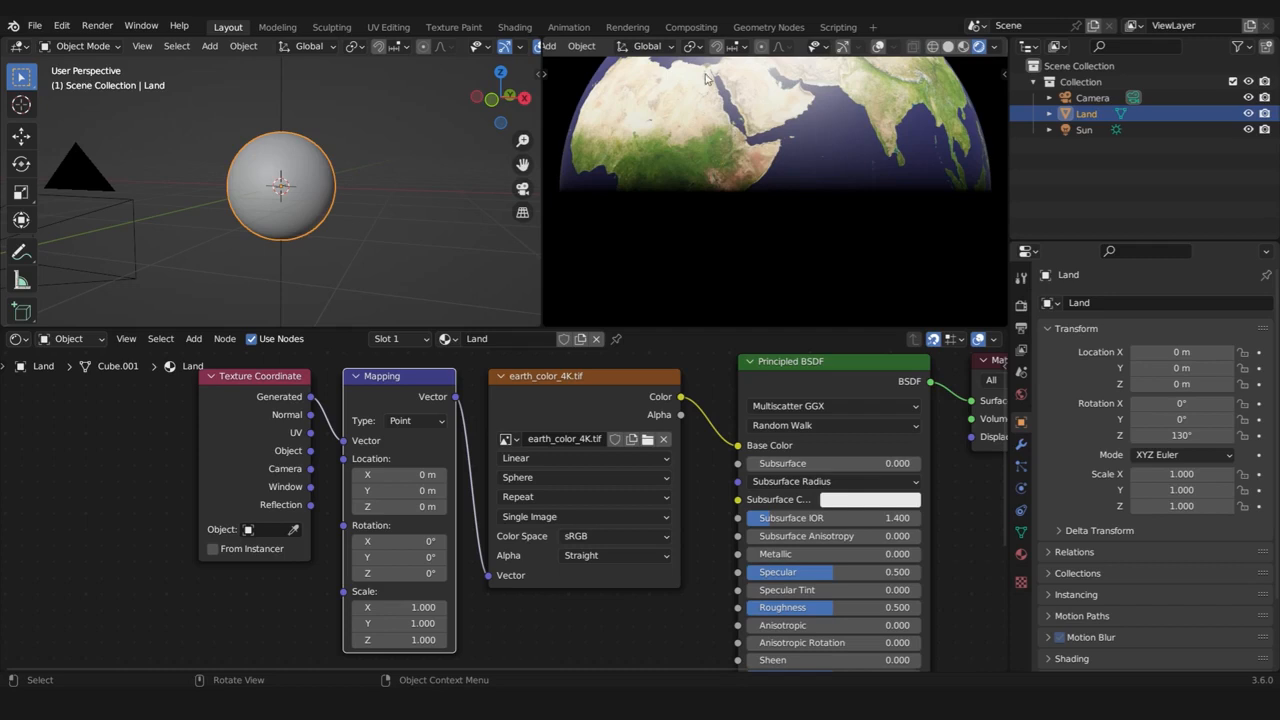
scroll(660, 100, down, 3)
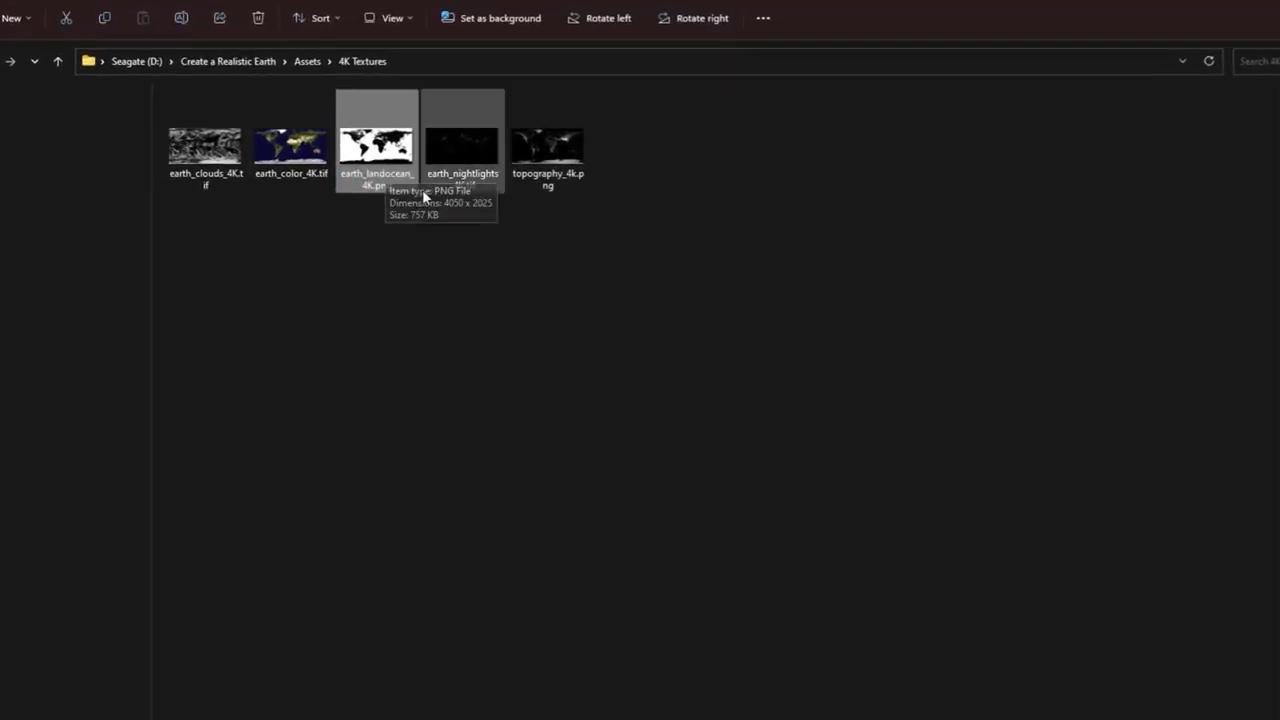
Bring earth_landocean_4K.png from the 4K Textures folder into the Land material and place it below the earth_color_4K.tif node
mouse_move(390, 148)
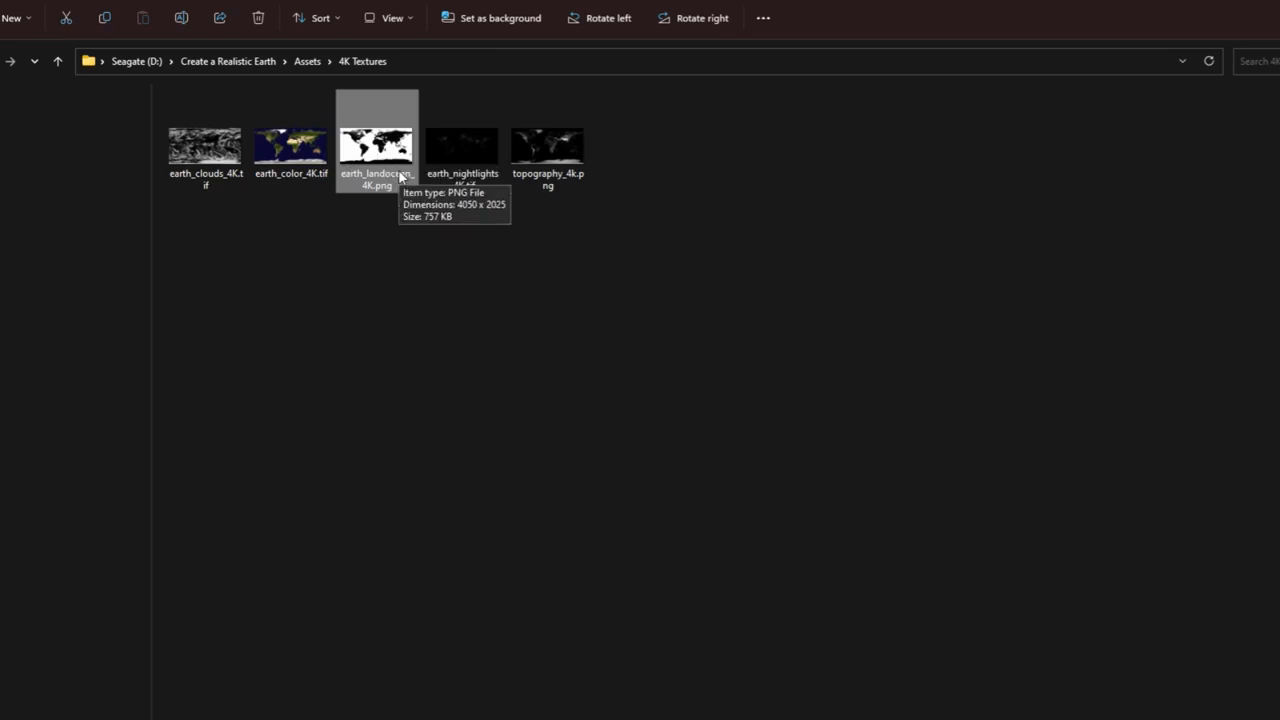
drag(396, 152, 675, 636)
middle_drag(675, 636, 705, 401)
drag(676, 428, 621, 436)
scroll(642, 422, down, 5)
middle_drag(600, 405, 484, 513)
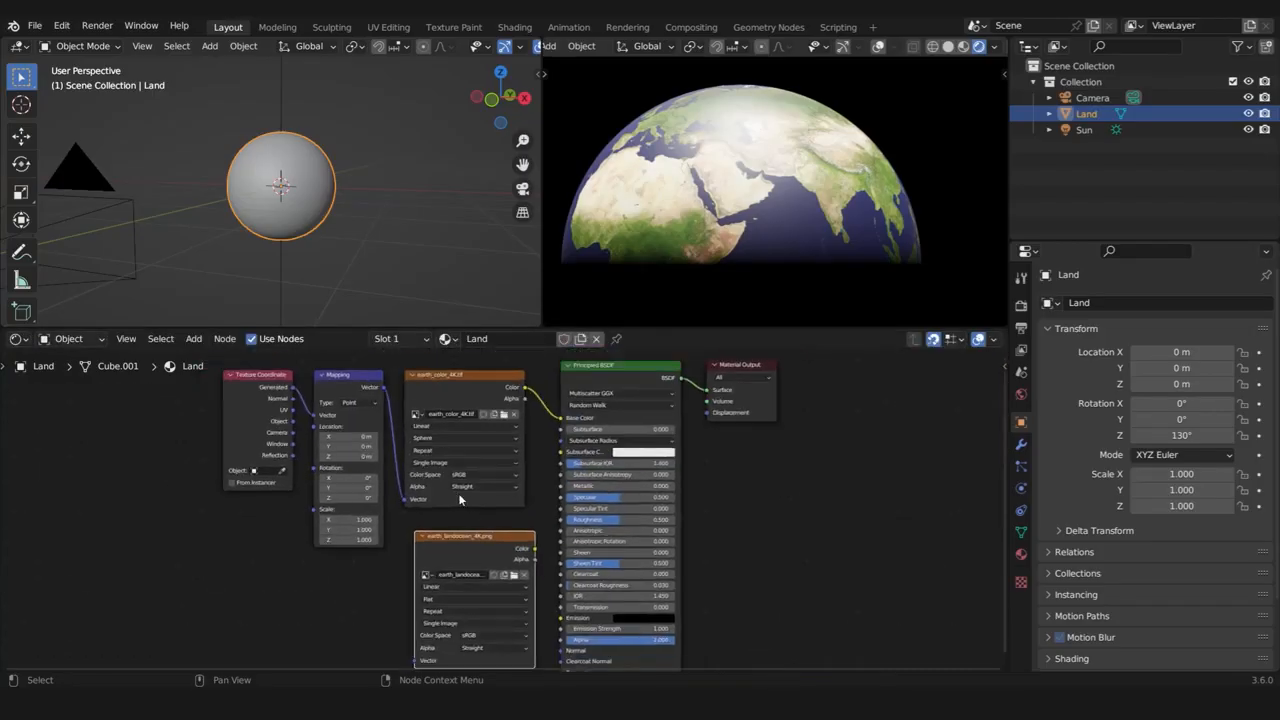
Move the Texture Coordinate and Mapping nodes away from the image textures and connect Mapping's Vector output to the earth_landocean_4K.png node's Vector input
middle_drag(343, 450, 373, 418)
drag(241, 507, 392, 382)
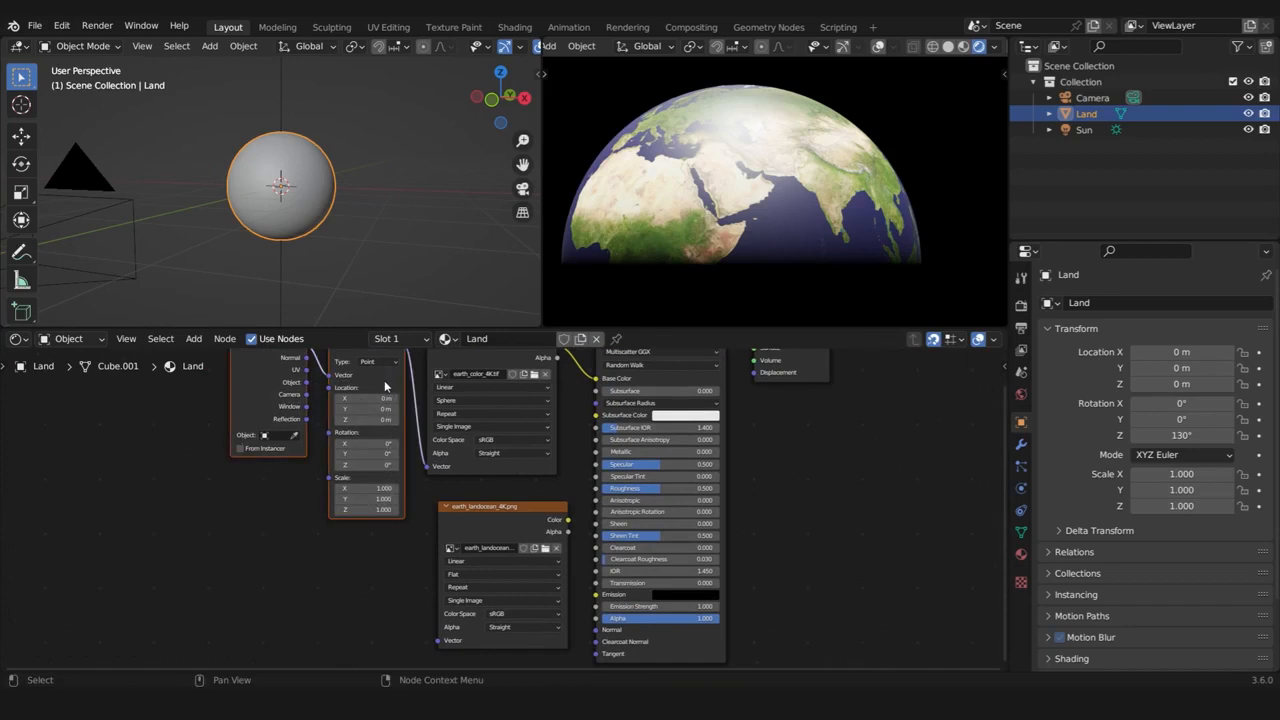
key(g)
click(333, 460)
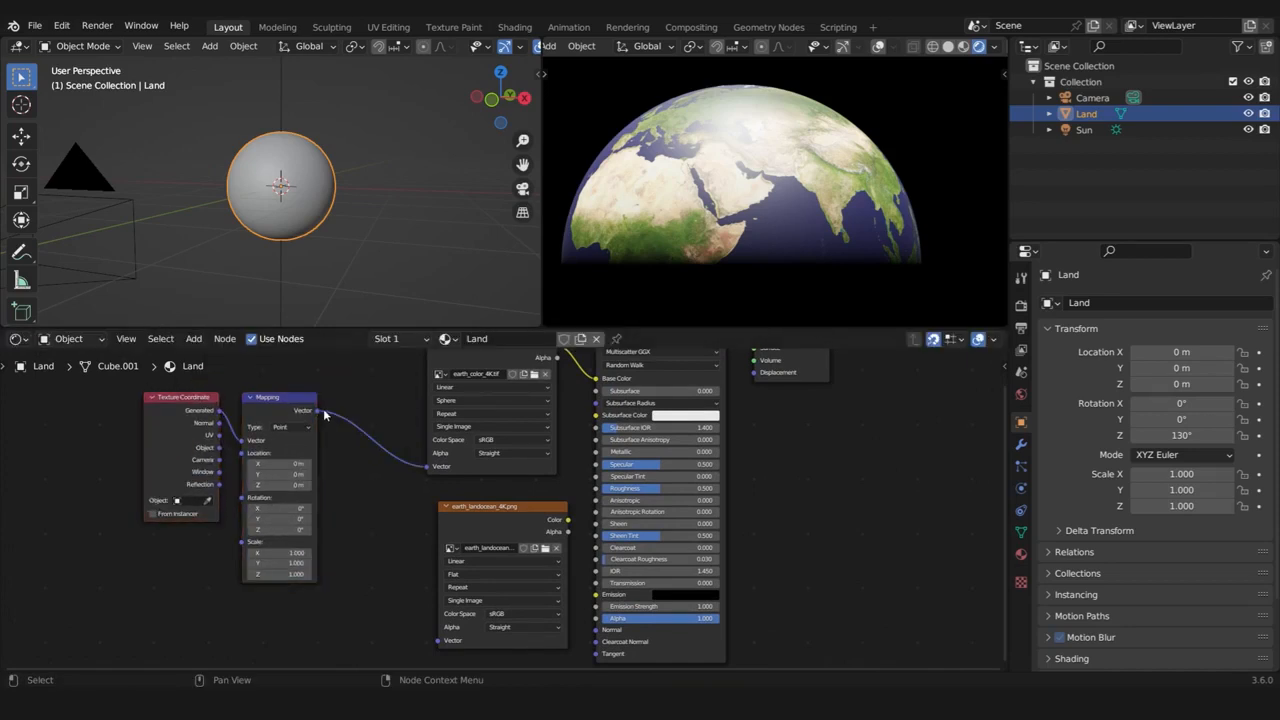
drag(317, 410, 438, 640)
Set the earth_landocean_4K.png node's projection to Sphere
drag(481, 510, 478, 500)
scroll(469, 552, up, 3)
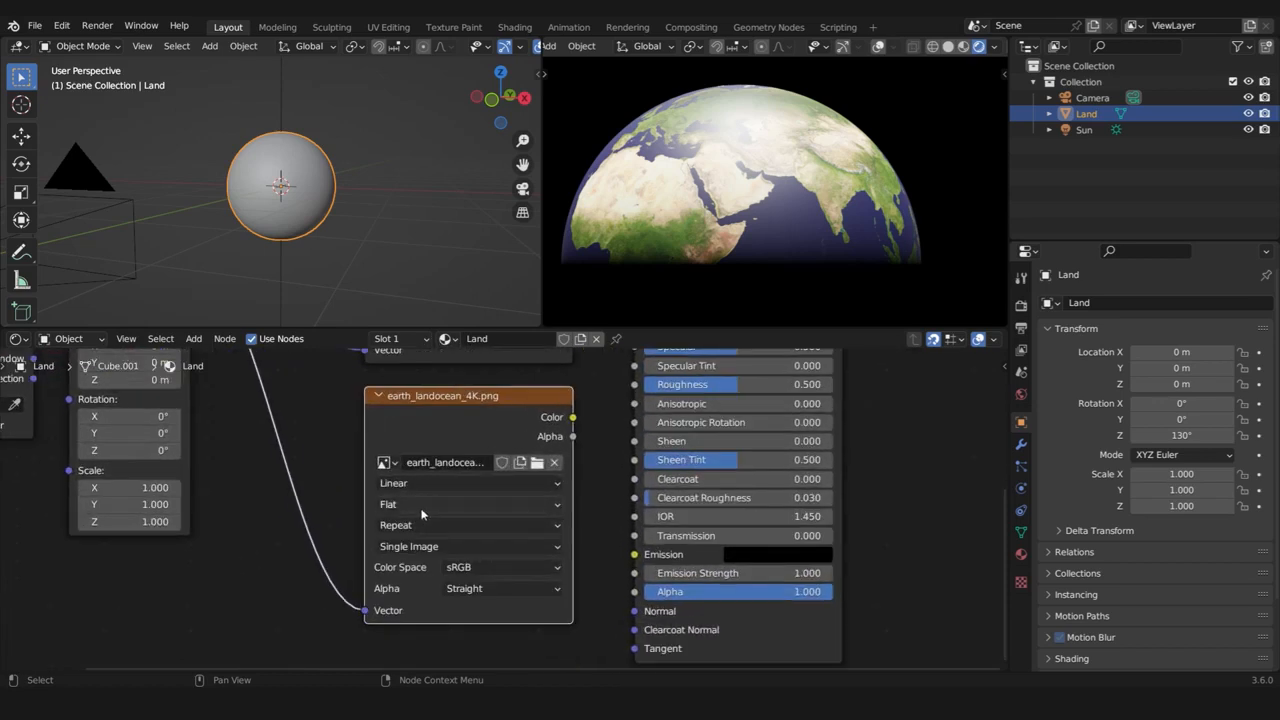
click(422, 508)
click(419, 563)
scroll(502, 436, down, 2)
middle_drag(471, 400, 445, 438)
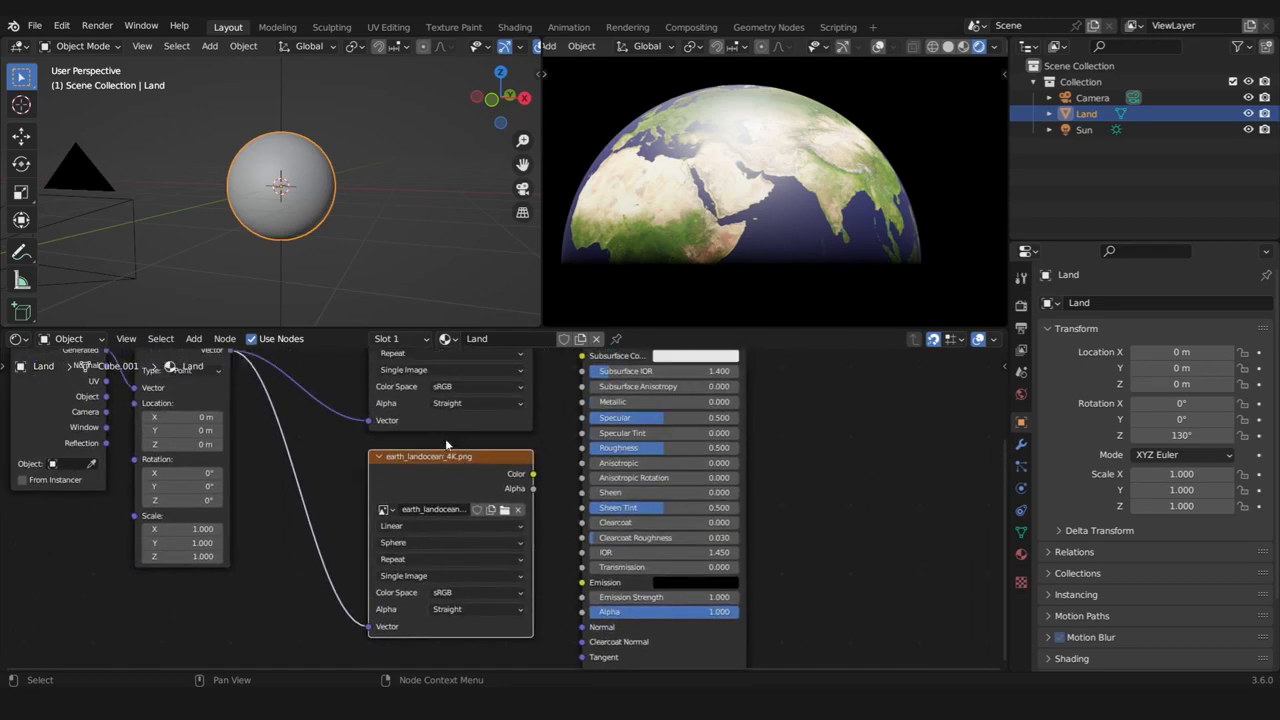
Connect the earth_landocean_4K.png Color output to the Principled BSDF Roughness input and inspect the reflections on the globe
scroll(497, 515, up, 1)
middle_drag(656, 438, 602, 484)
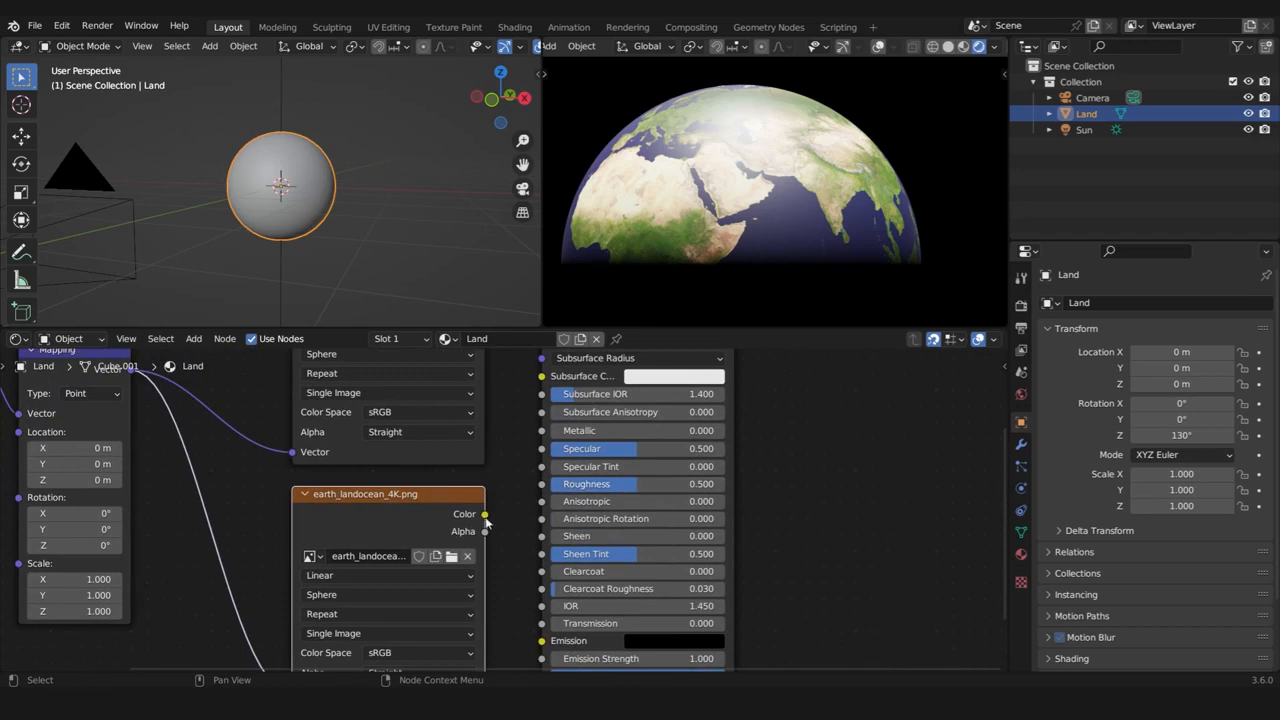
drag(484, 514, 541, 485)
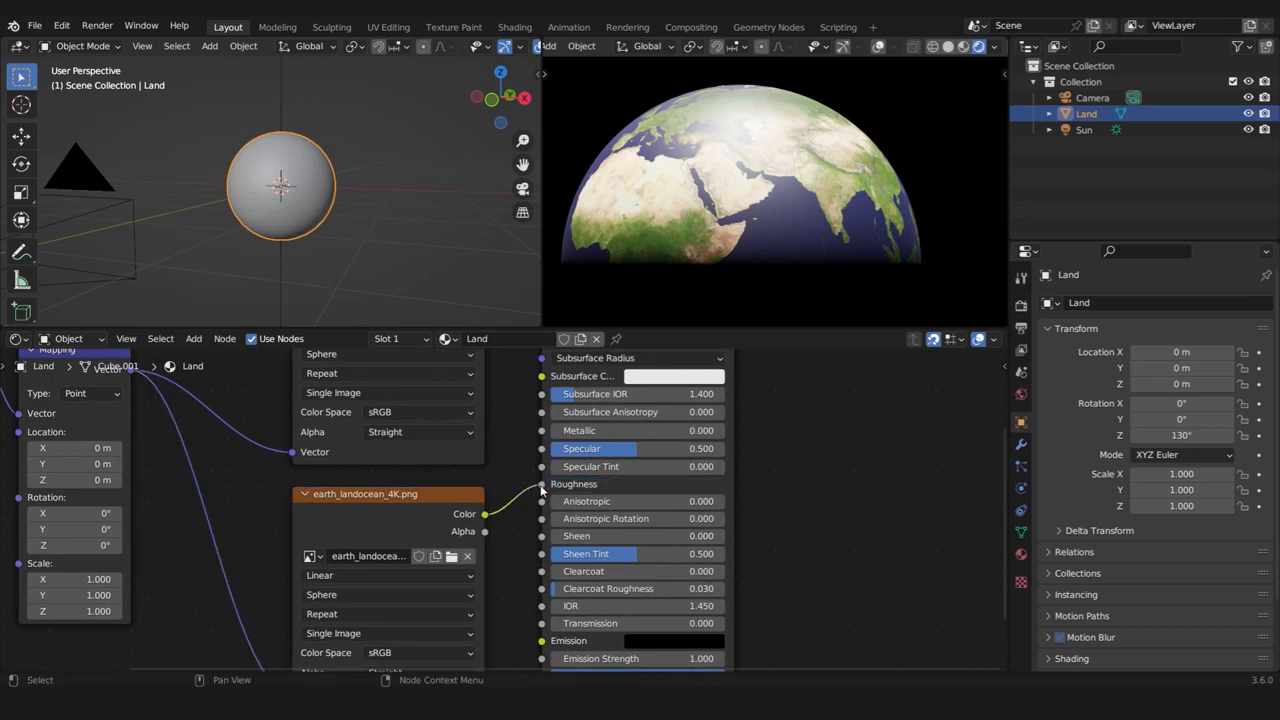
scroll(786, 180, down, 7)
middle_drag(742, 190, 788, 180)
scroll(788, 178, up, 4)
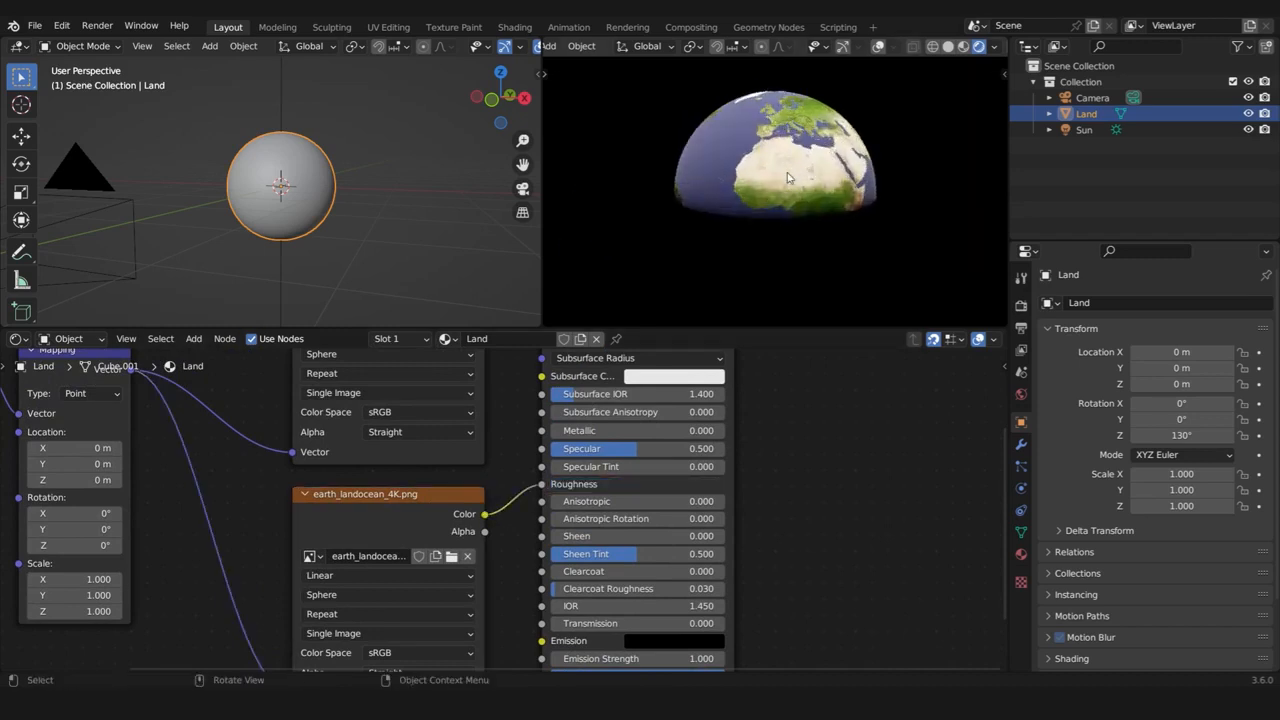
scroll(788, 178, up, 4)
middle_drag(896, 112, 869, 155)
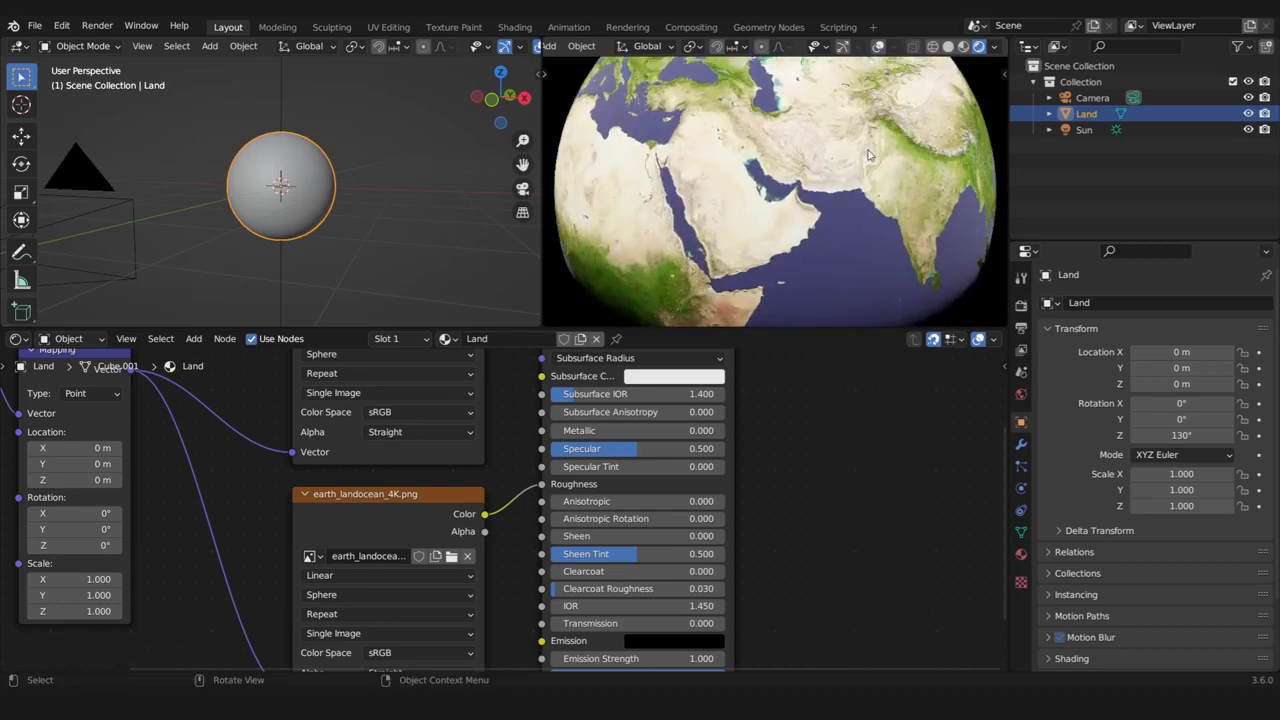
Preview the earth_landocean_4K.png node on its own to examine the land and ocean mask on the globe
scroll(426, 508, down, 2)
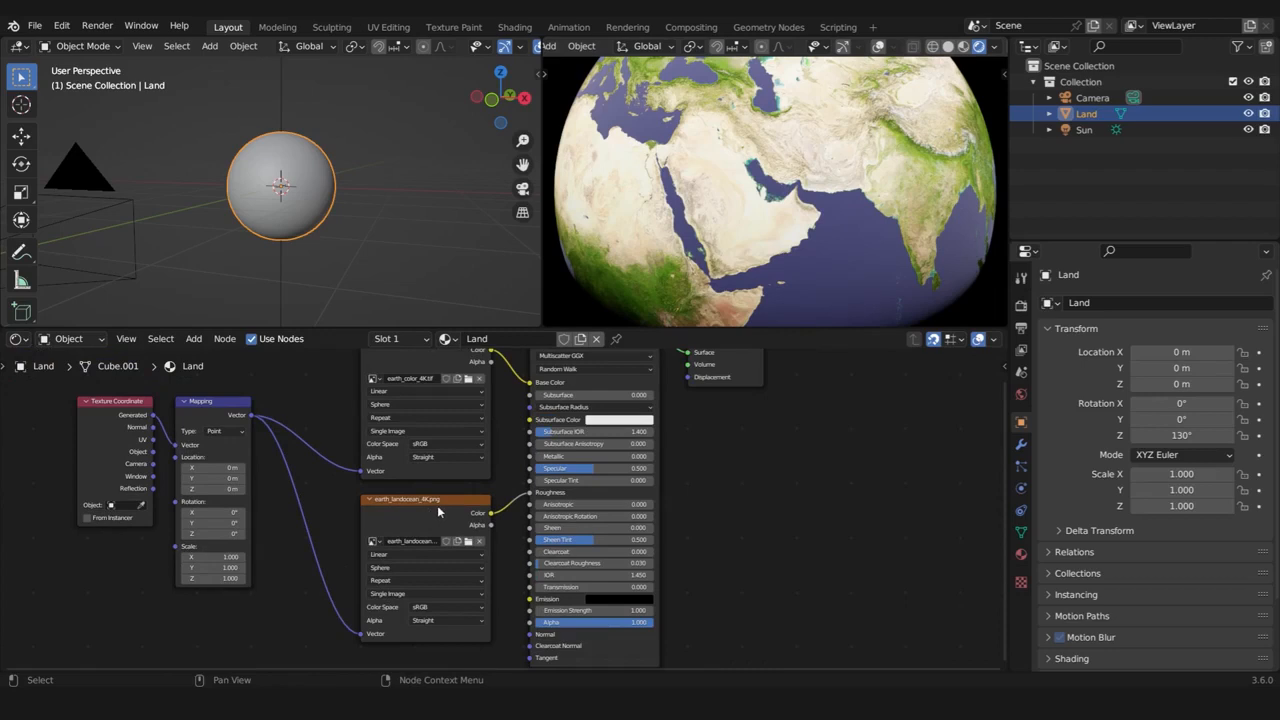
scroll(432, 507, down, 2)
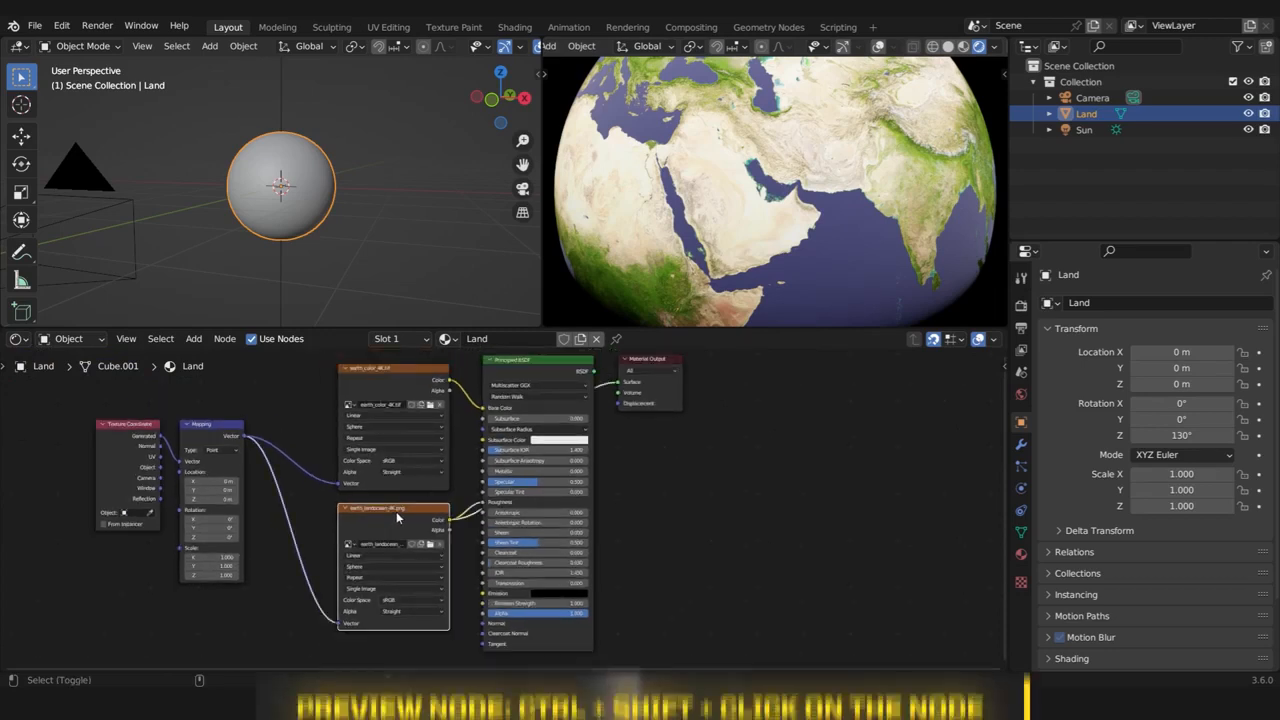
ctrl+shift+click(396, 513)
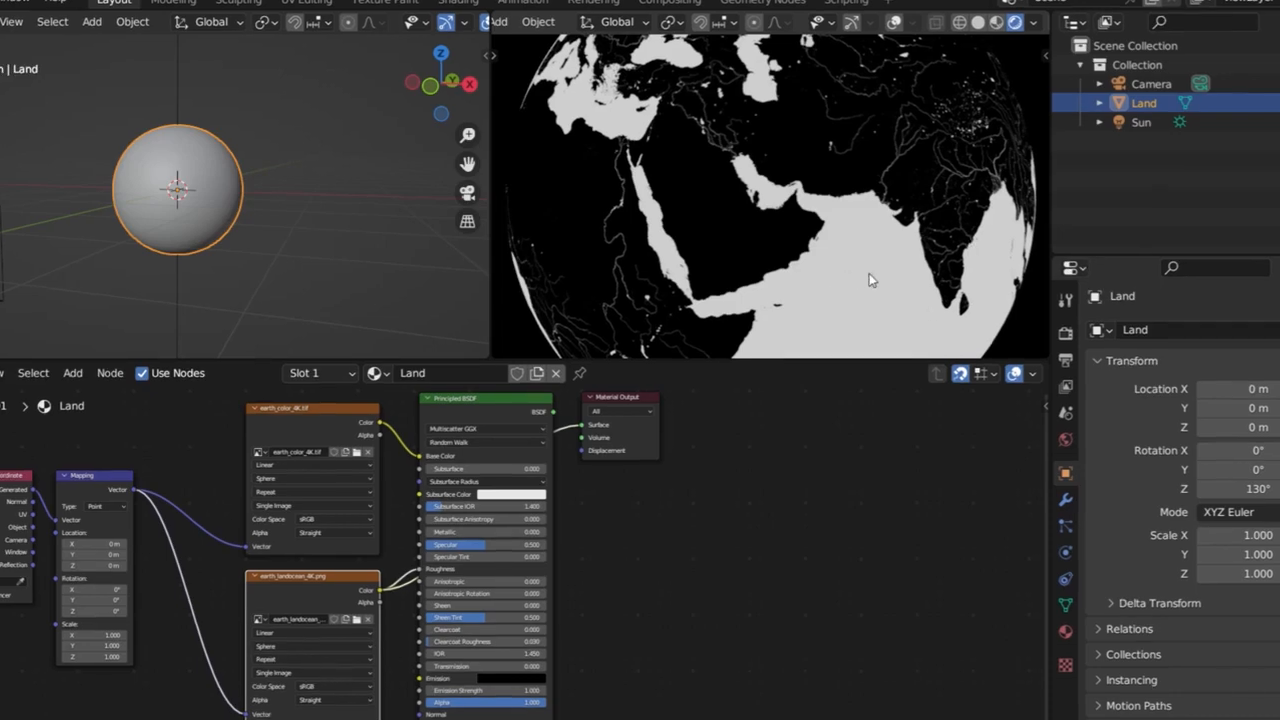
Add an Invert Color node between the earth_landocean_4K.png node and the Principled BSDF, leaving it unconnected
scroll(449, 578, up, 3)
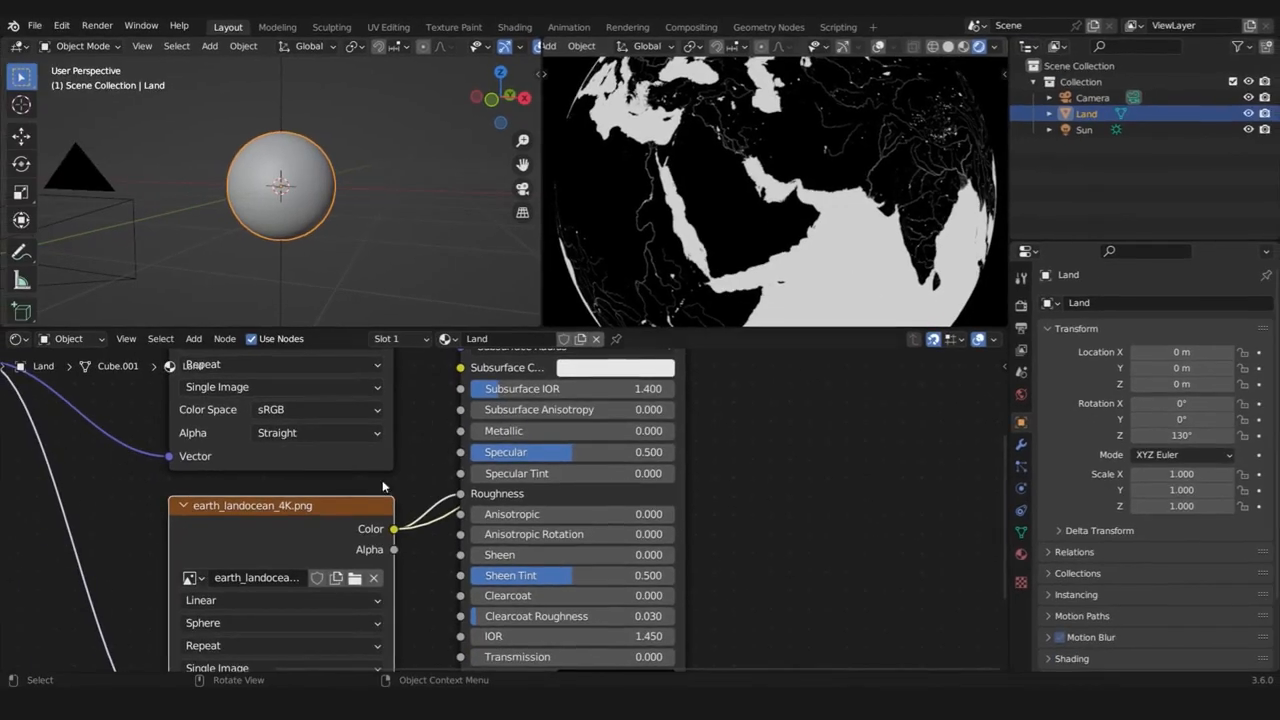
key(shift+a)
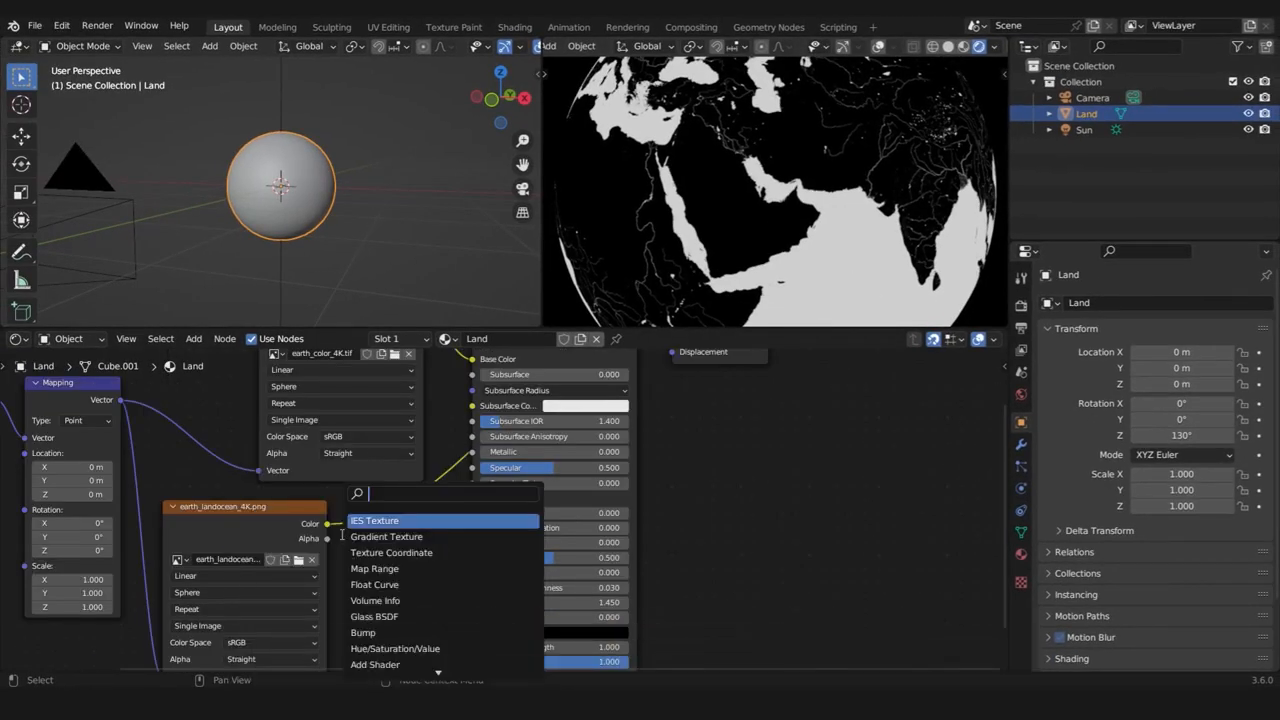
text(invert)
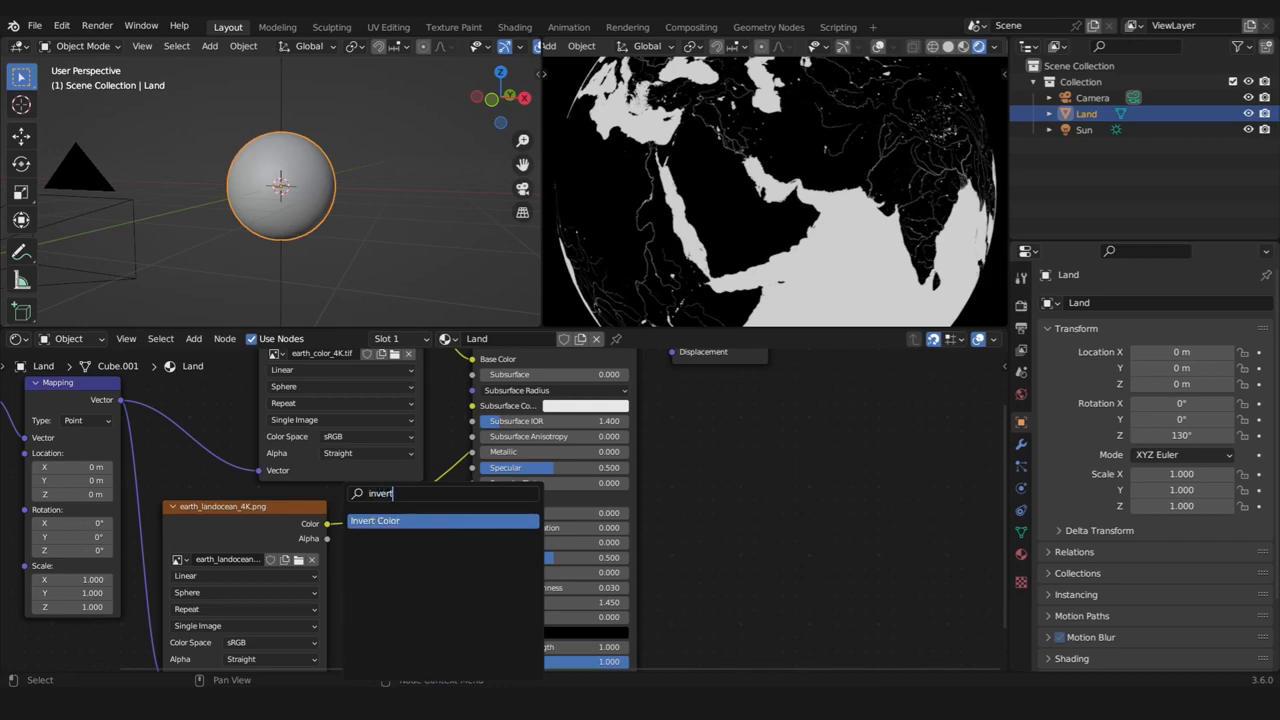
key(Return)
click(387, 562)
scroll(508, 492, down, 3)
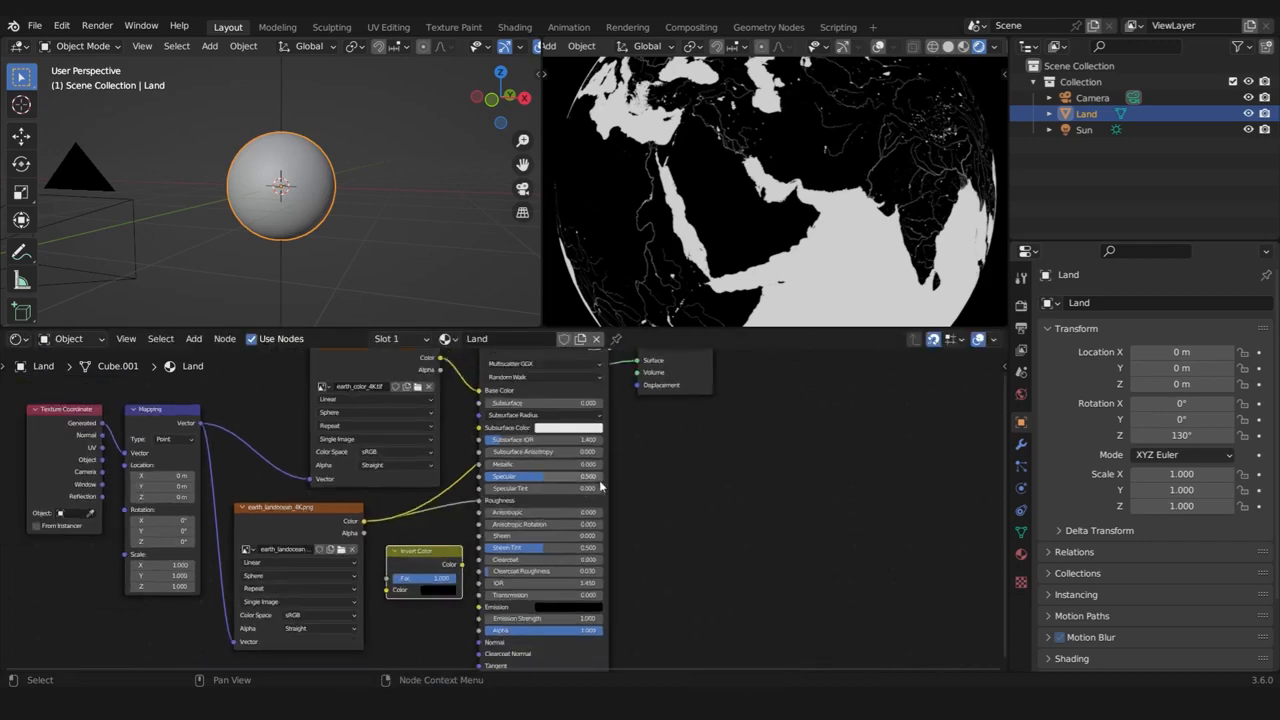
Switch the preview back to the Principled BSDF so that it feeds the Material Output's Surface input
middle_drag(600, 486, 579, 572)
scroll(507, 430, up, 2)
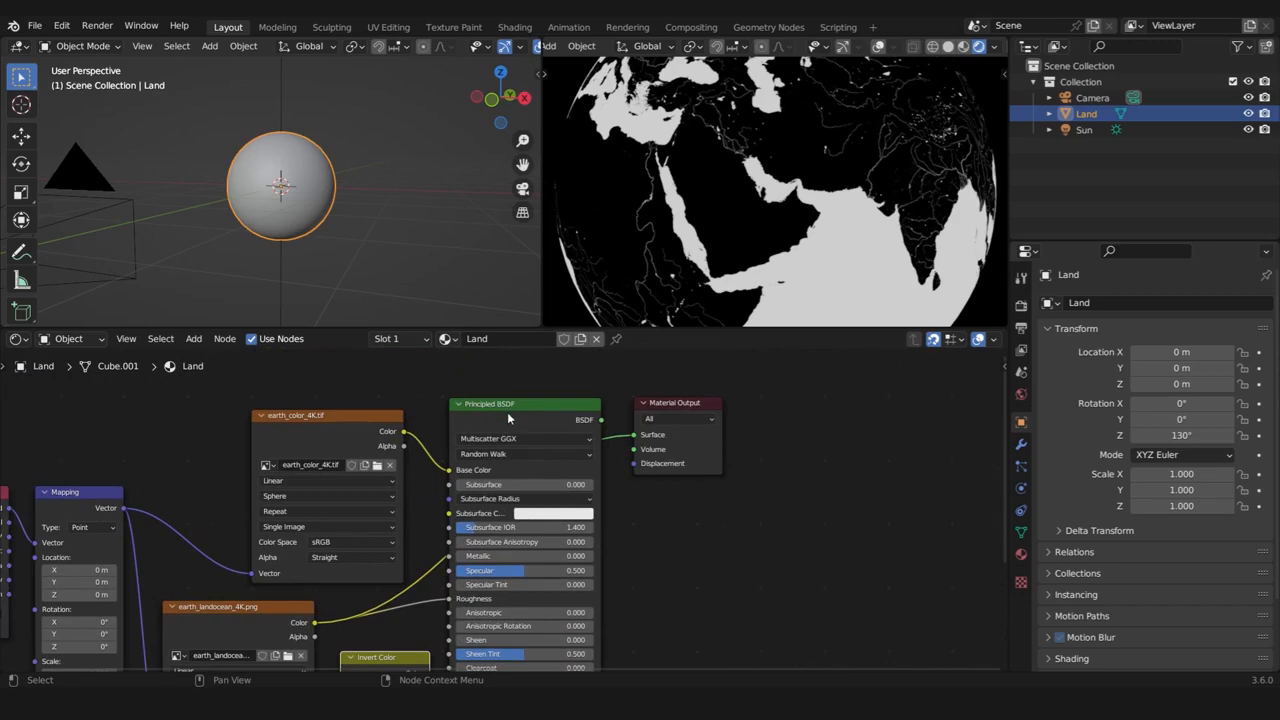
ctrl+shift+click(508, 413)
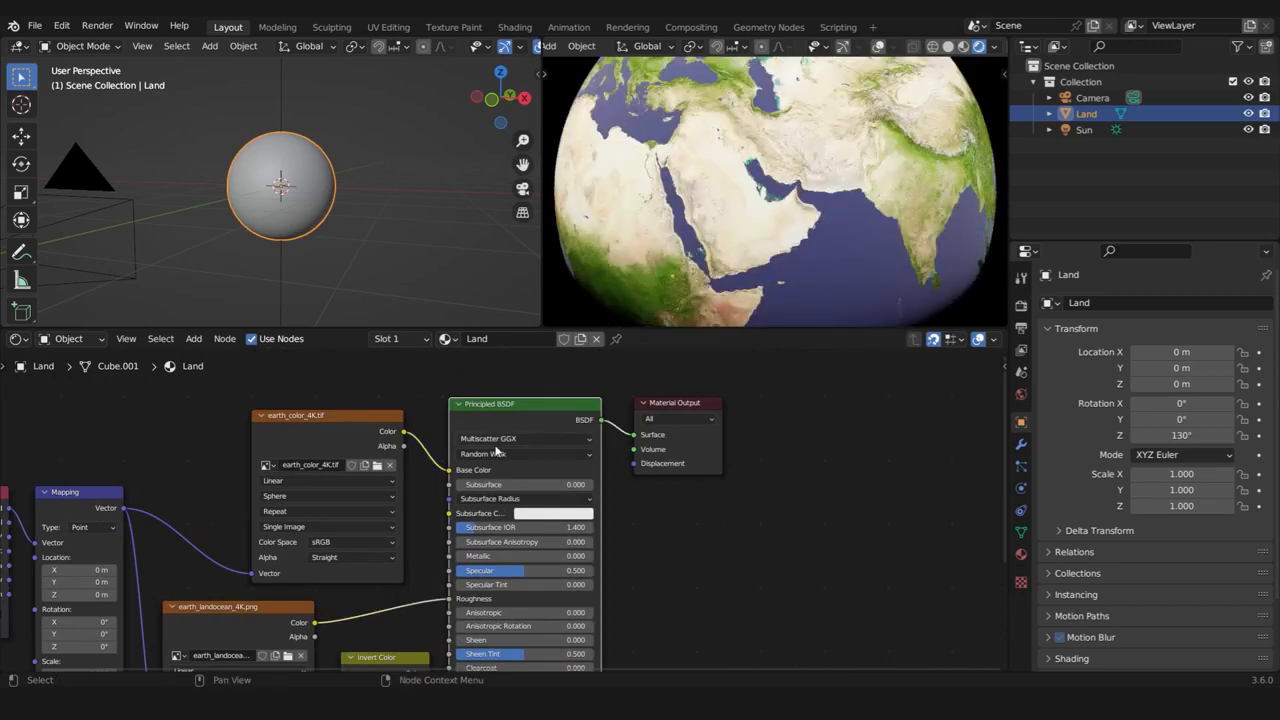
Insert the Invert Color node into the link between the earth_landocean_4K.png Color output and Roughness, and check the globe's reflections
middle_drag(507, 412, 629, 306)
drag(497, 559, 520, 508)
middle_drag(815, 241, 864, 204)
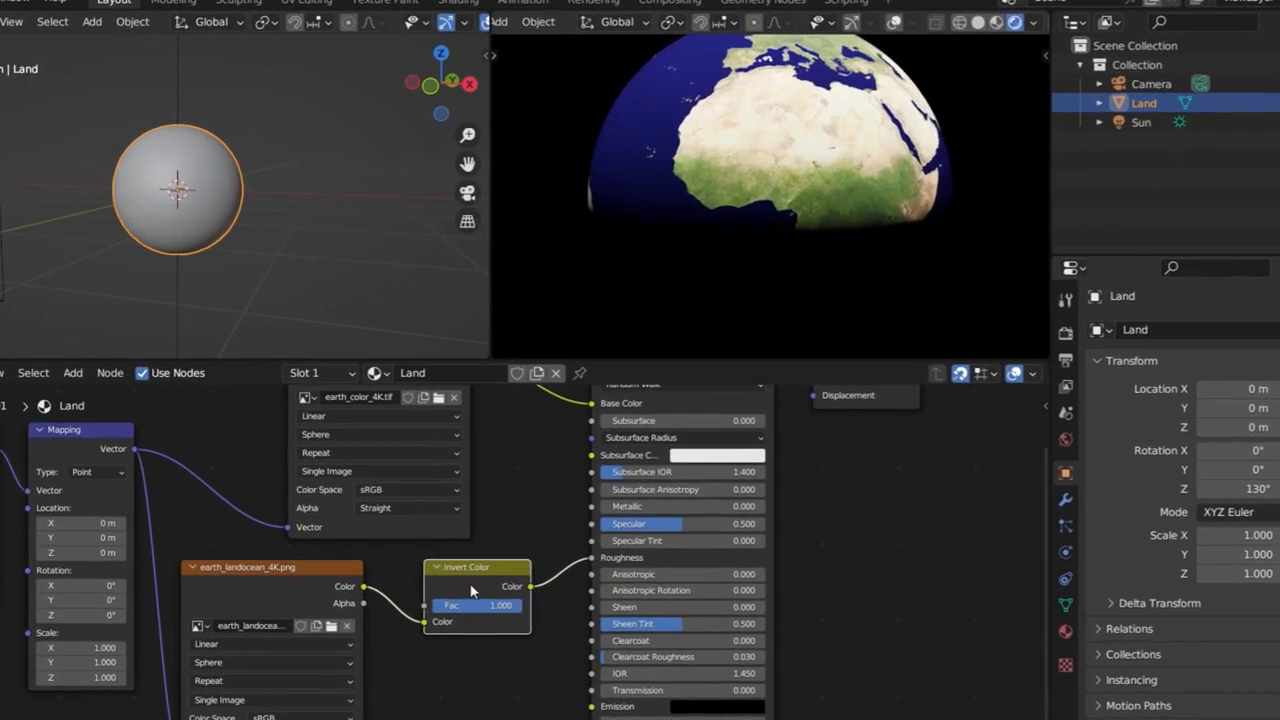
Preview the Invert Color node on its own to examine the inverted land and ocean mask around the globe
ctrl+shift+click(485, 578)
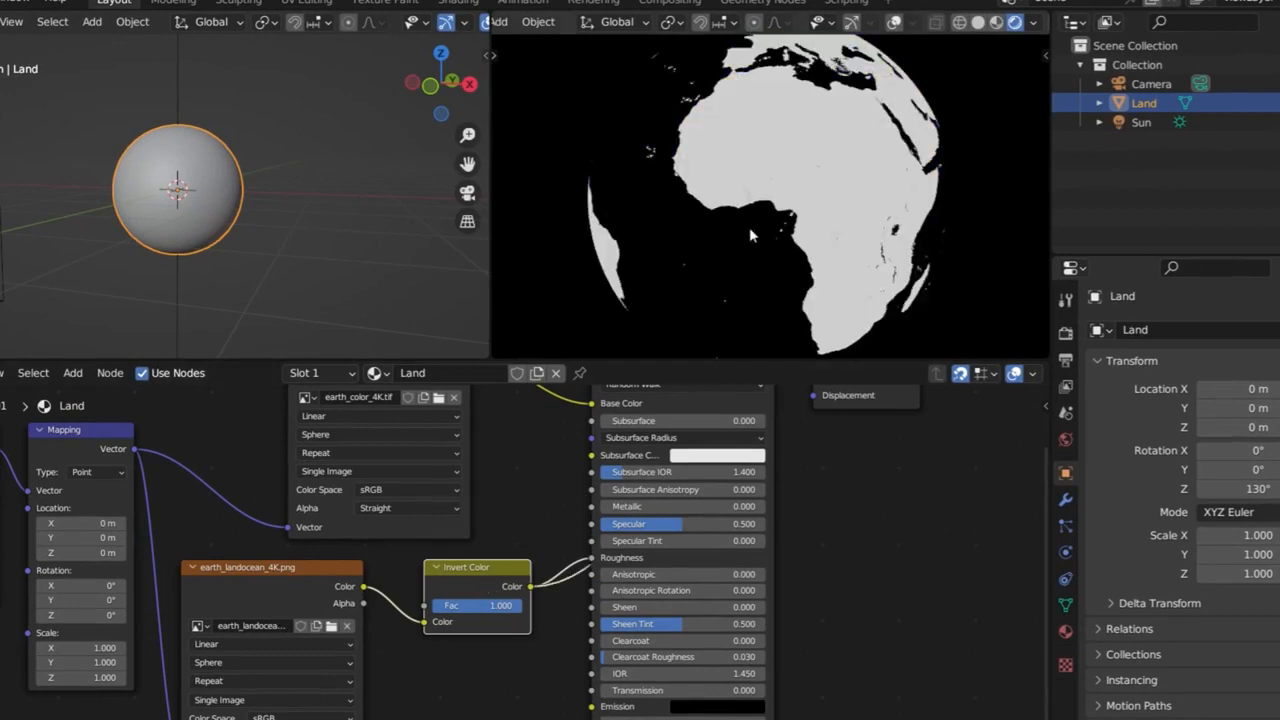
middle_drag(749, 227, 799, 285)
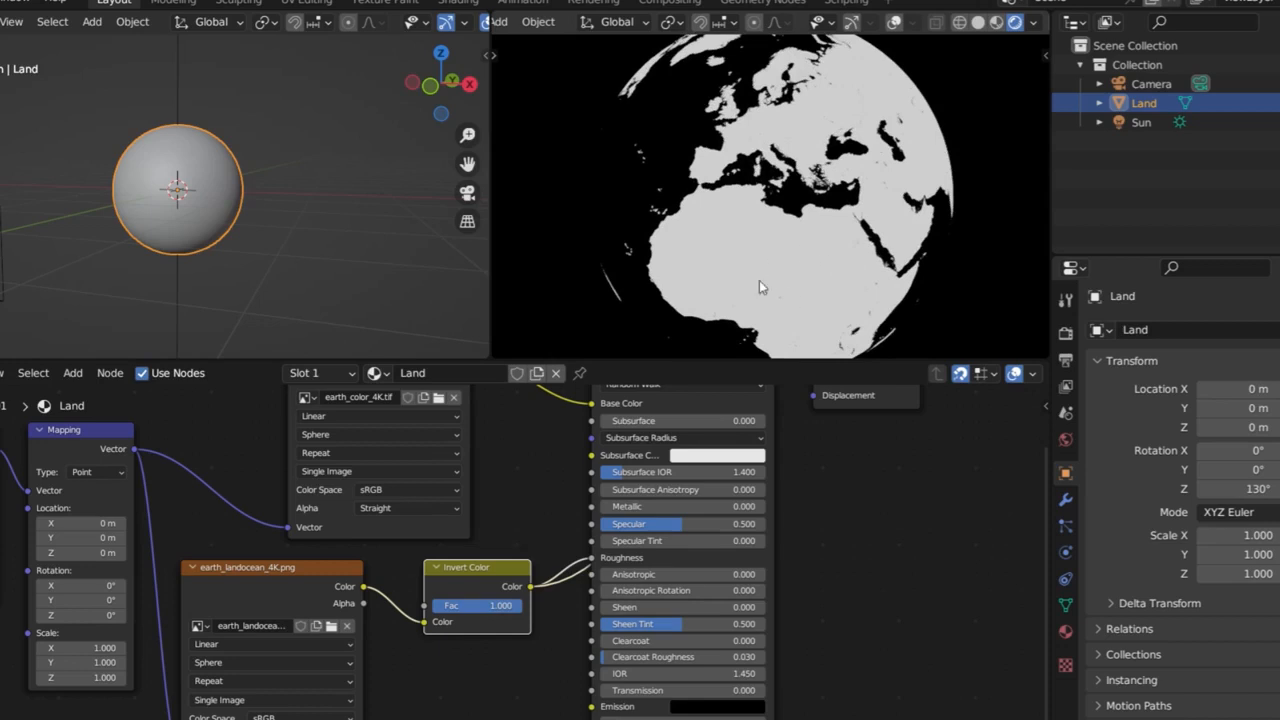
middle_drag(771, 257, 680, 136)
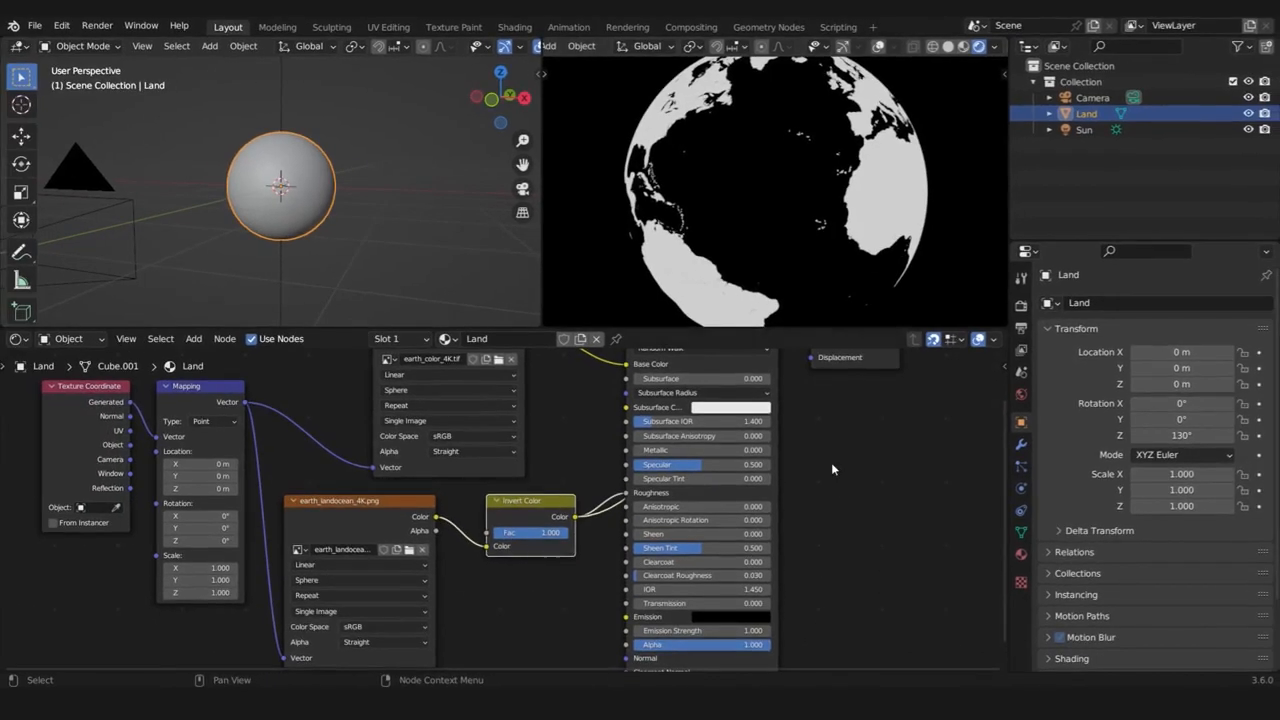
Switch the preview back to the Principled BSDF and inspect the globe's coastlines and mountain areas up close
middle_drag(796, 498, 704, 607)
ctrl+shift+click(600, 425)
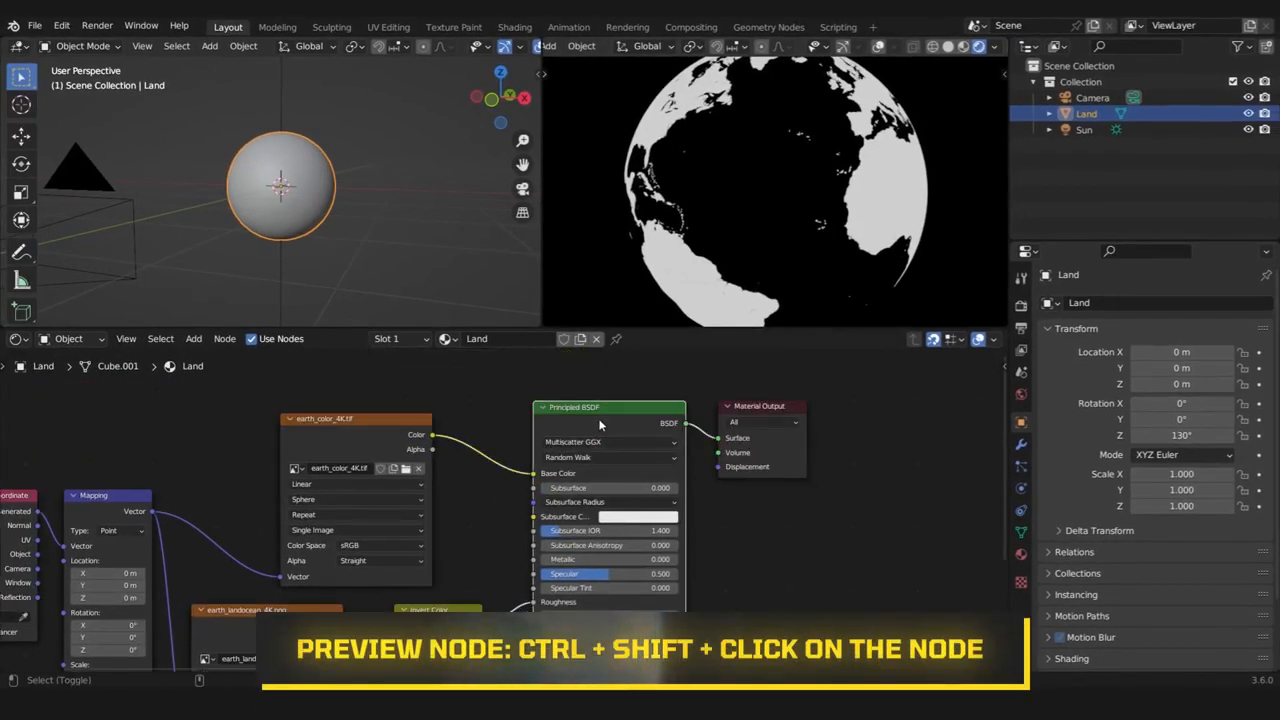
scroll(829, 132, down, 1)
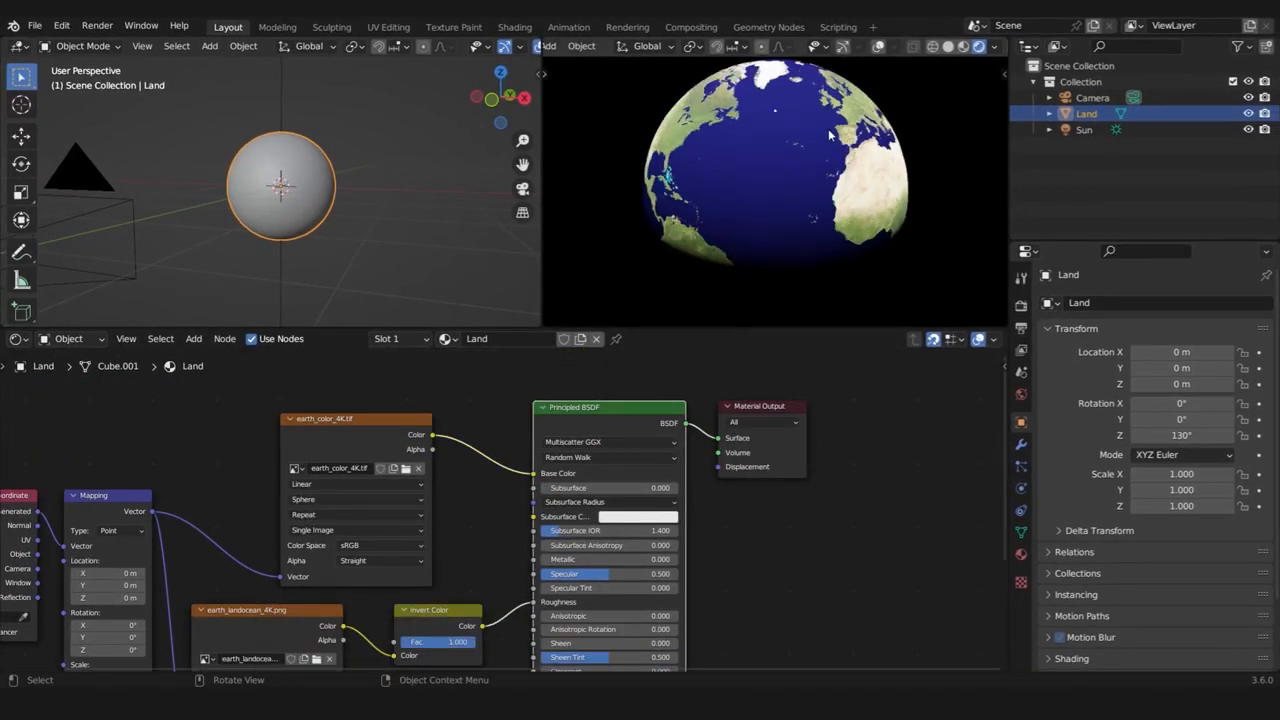
key(KP_0)
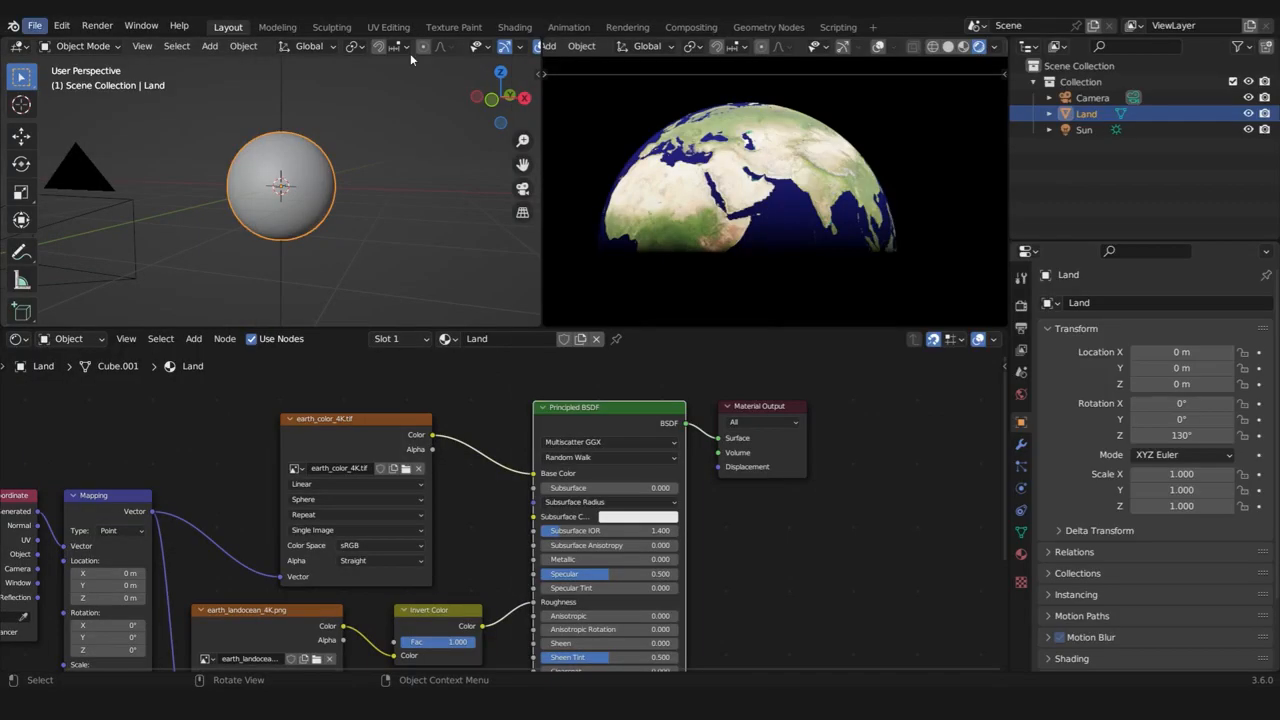
scroll(800, 155, up, 10)
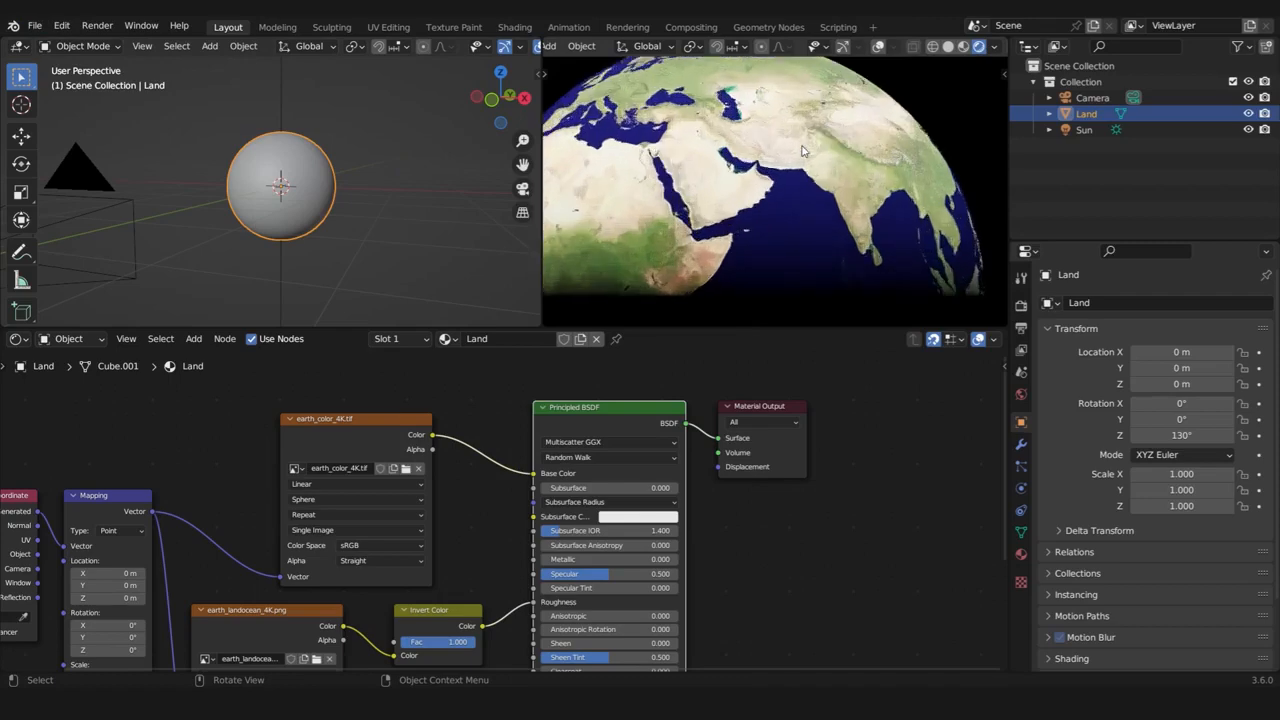
drag(954, 109, 730, 250)
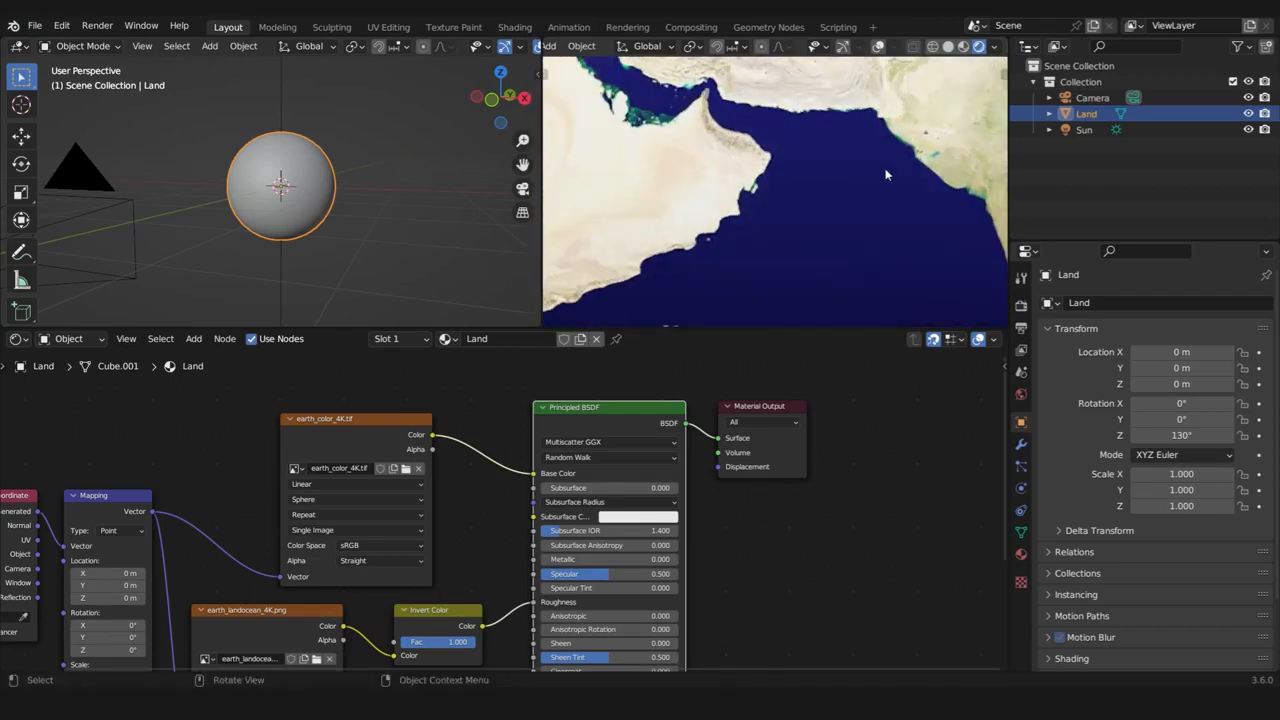
shift+middle_drag(888, 174, 657, 326)
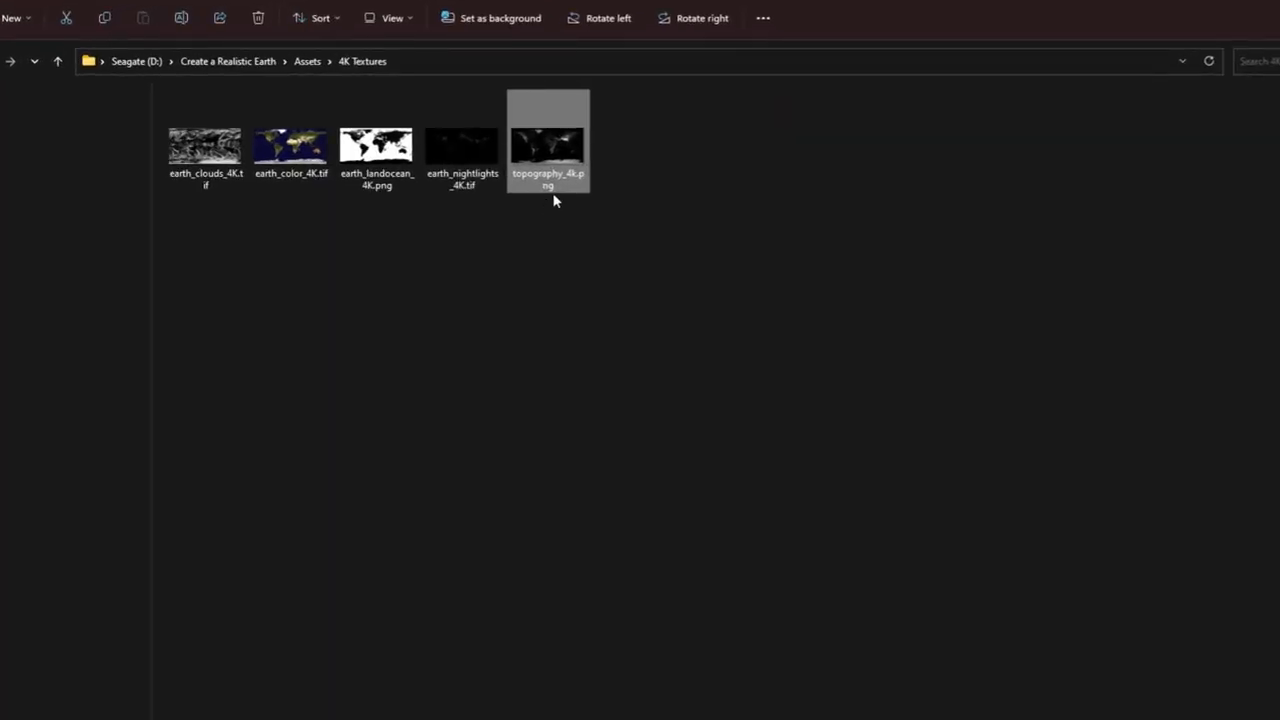
Bring topography_4k.png from the 4K Textures folder into the Land material as an image texture node below the earth_landocean_4K.png node
drag(545, 140, 757, 553)
scroll(757, 553, down, 2)
middle_drag(757, 553, 777, 388)
drag(834, 397, 454, 579)
middle_drag(454, 579, 569, 453)
scroll(569, 453, down, 1)
key(Home)
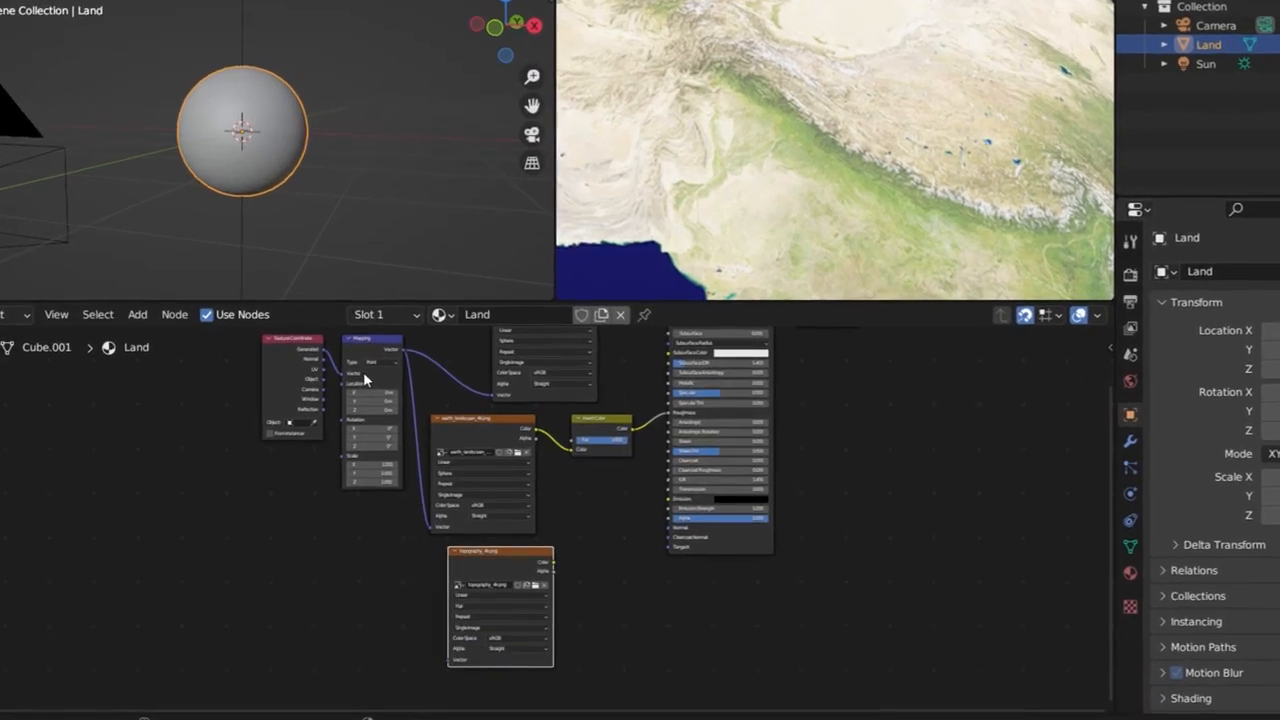
Link the Mapping node's Vector output to the topography_4k.png node, and move the Texture Coordinate and Mapping nodes away from the image textures
alt+right_drag(363, 375, 470, 597)
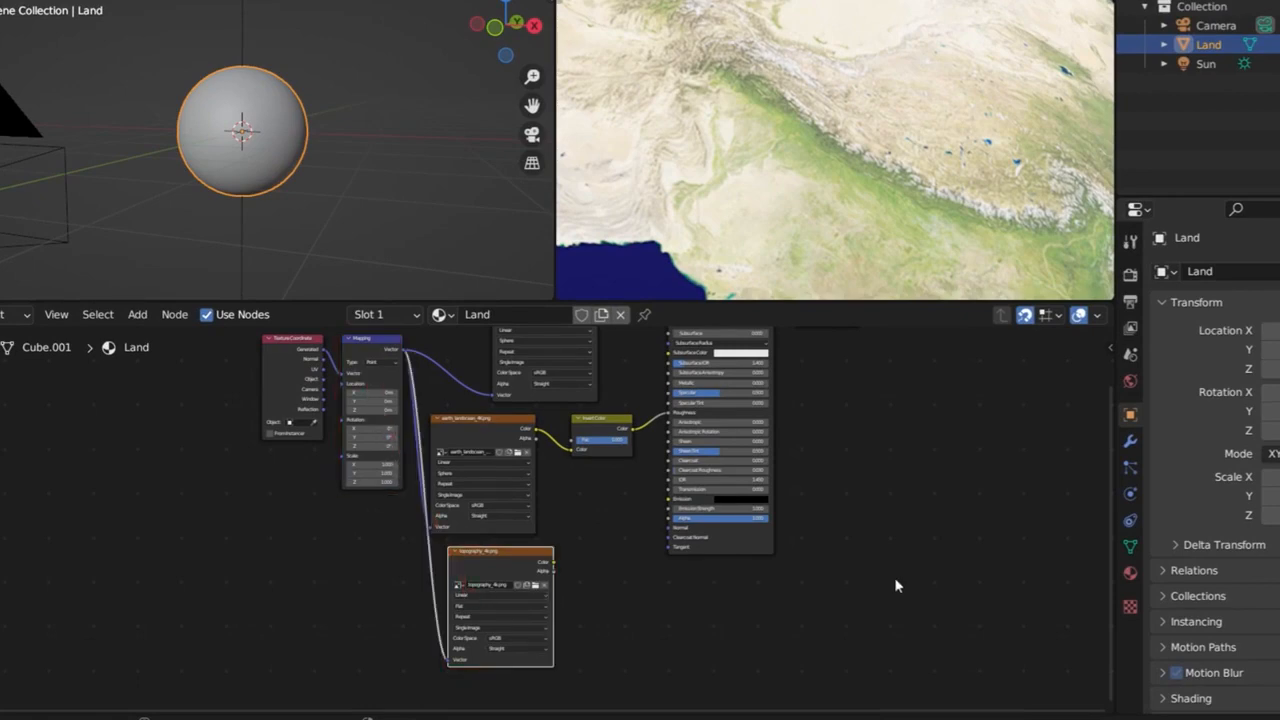
drag(378, 376, 378, 375)
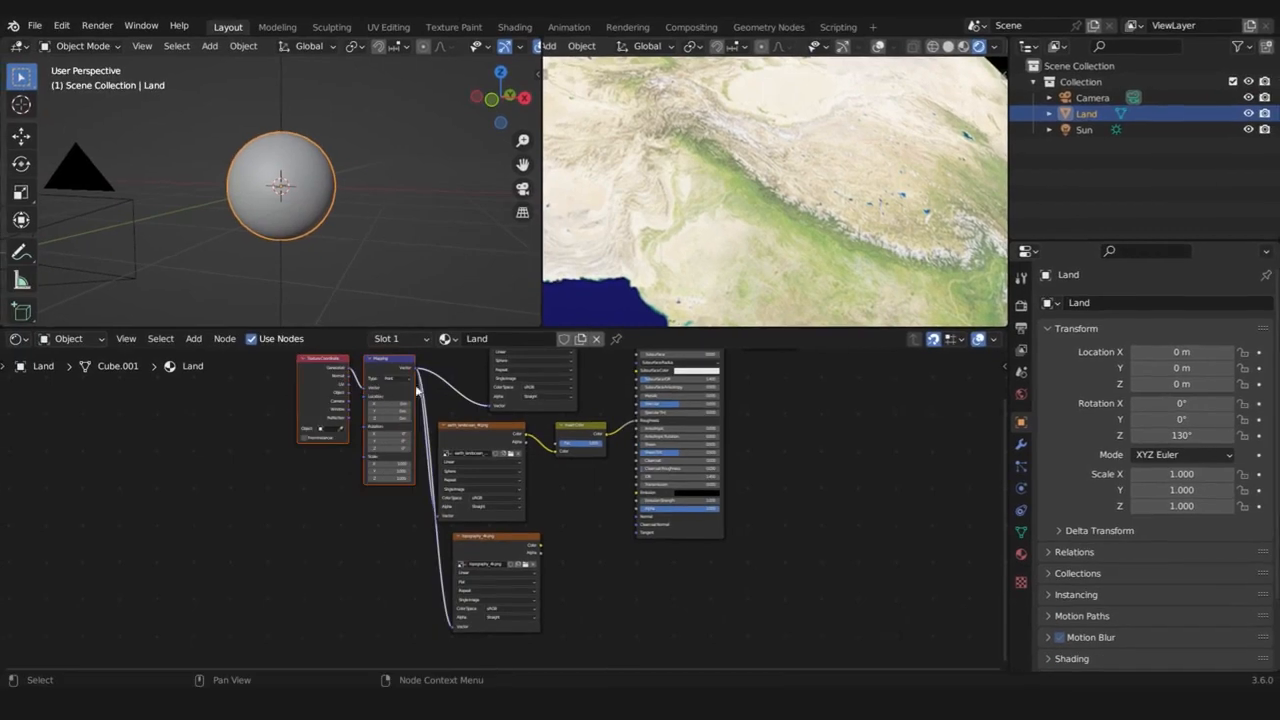
key(g)
click(370, 460)
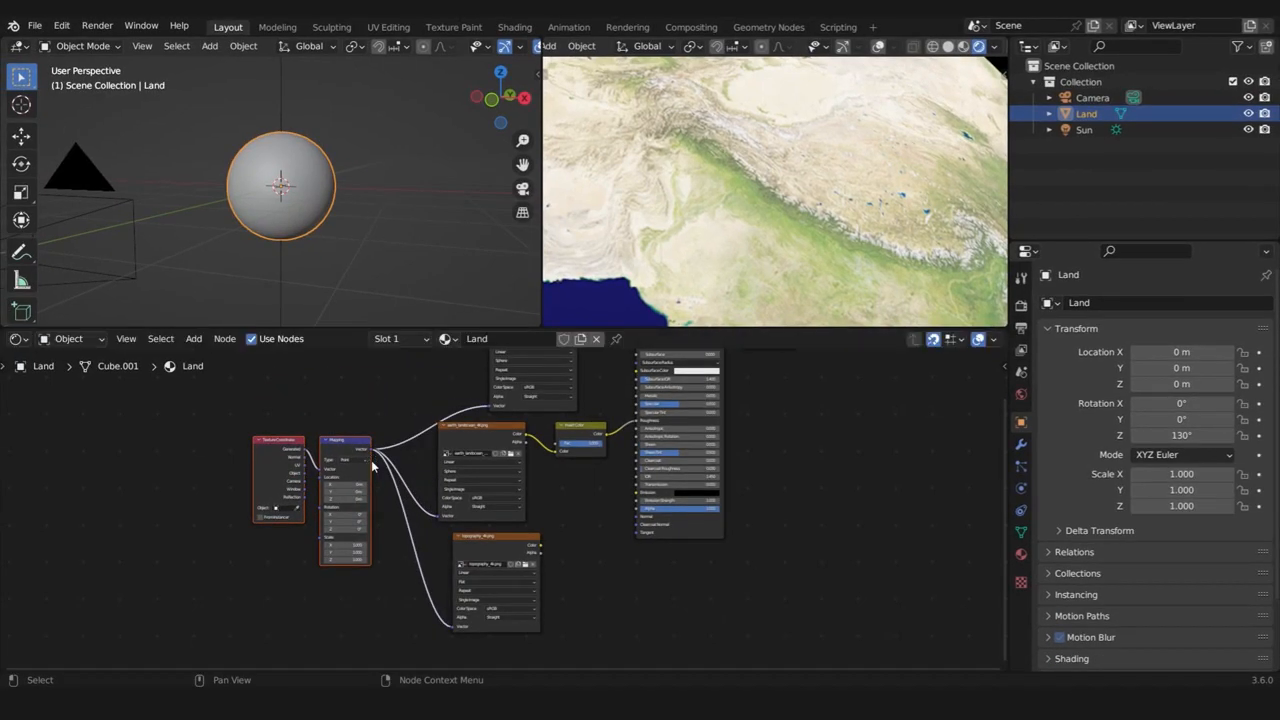
Set the topography_4k.png node's projection to Sphere
scroll(521, 564, up, 5)
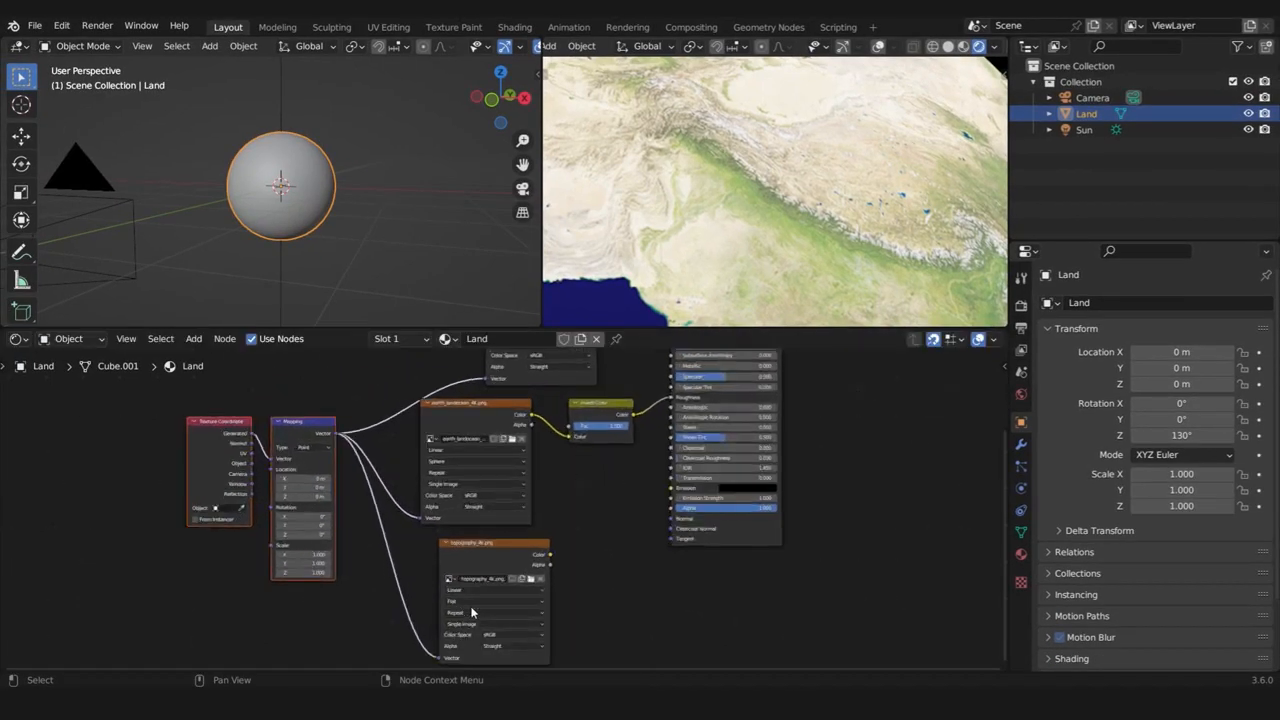
middle_drag(464, 628, 480, 461)
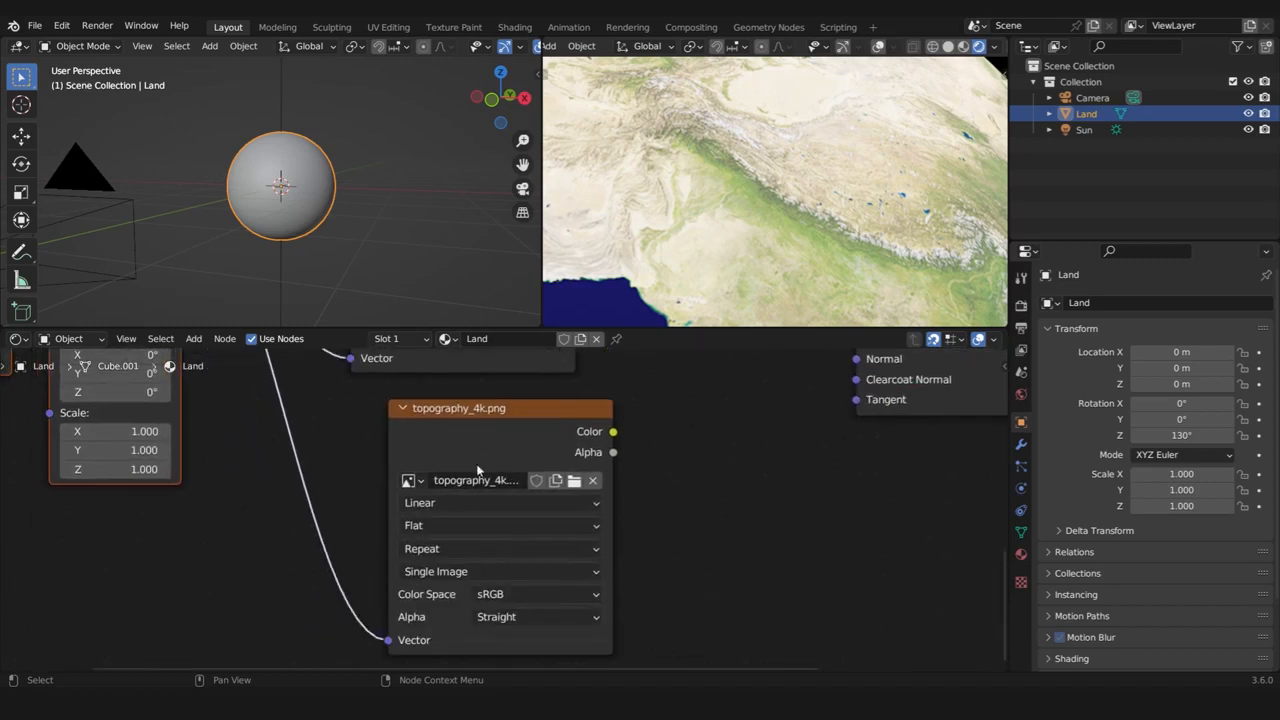
click(439, 525)
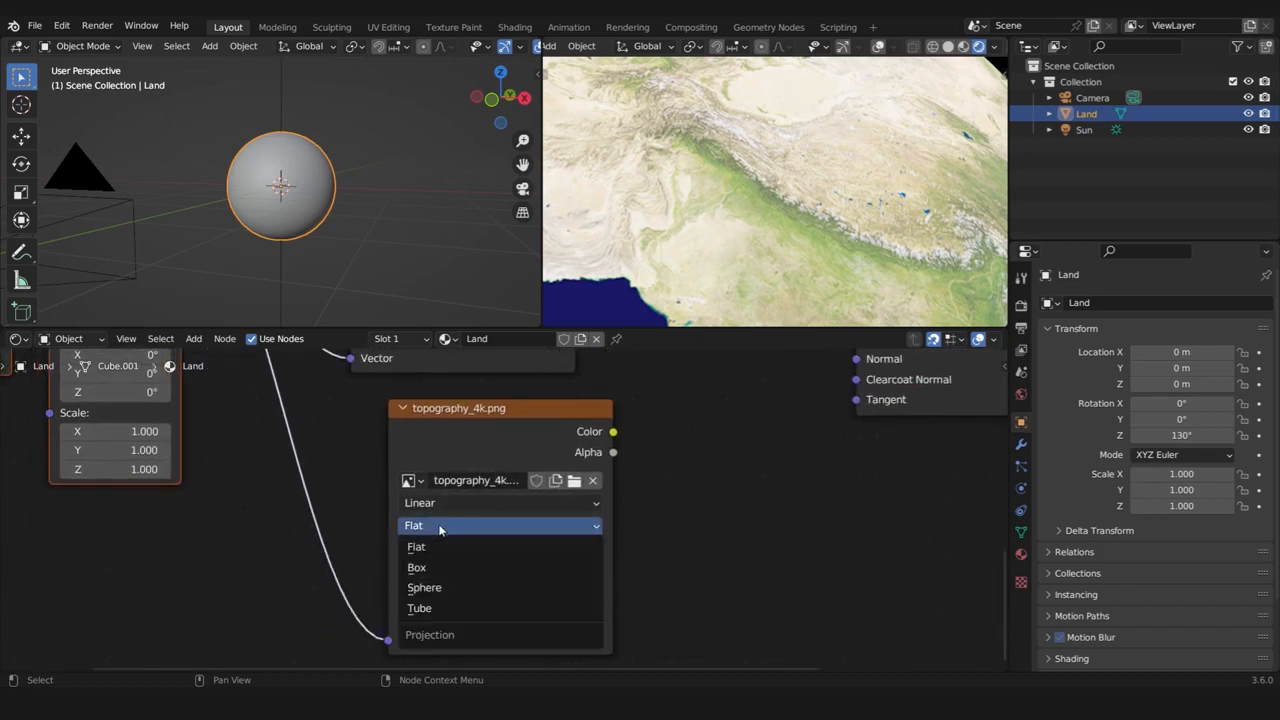
click(429, 590)
scroll(548, 500, down, 1)
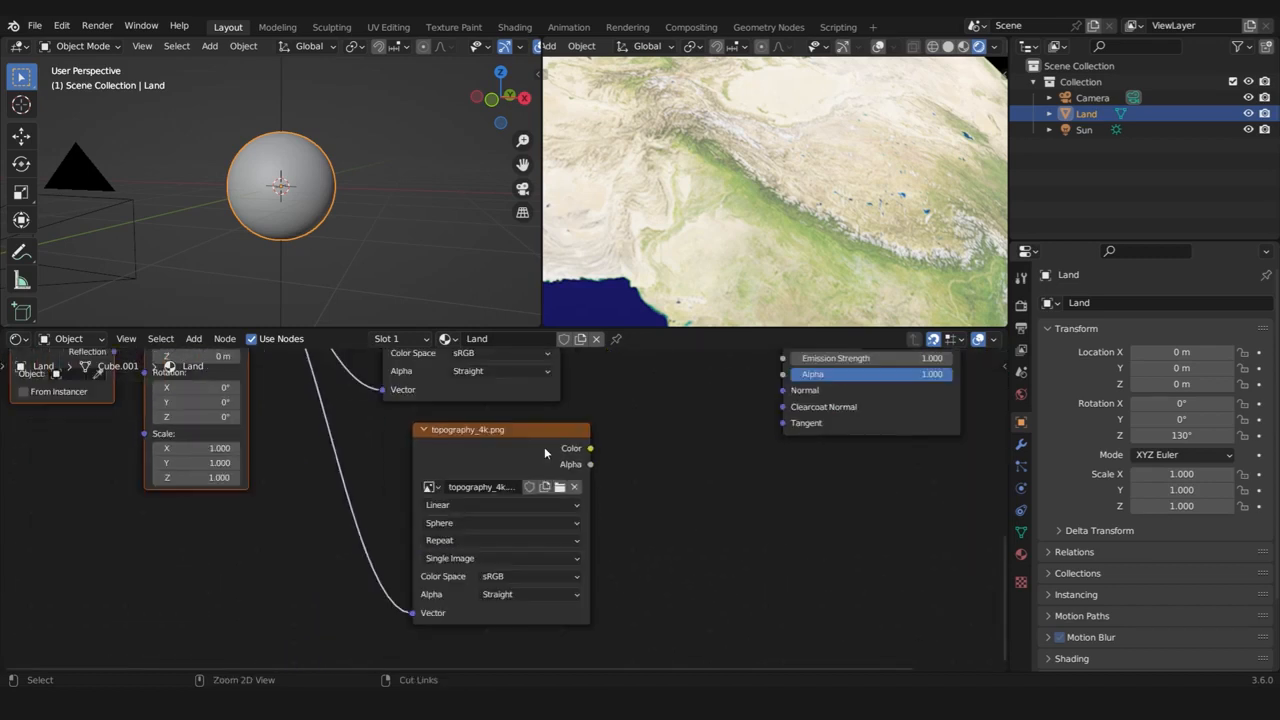
Preview the topography_4k.png node on its own to examine the height map on the globe
ctrl+shift+click(544, 446)
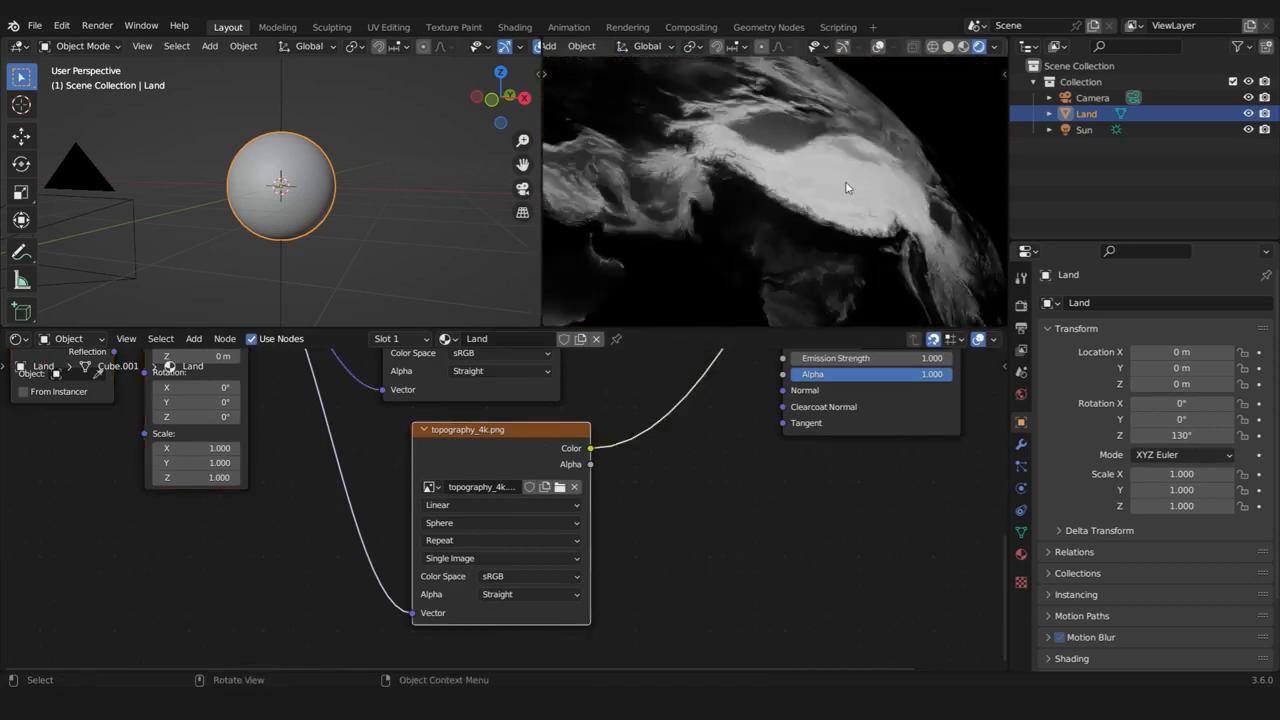
scroll(775, 232, up, 6)
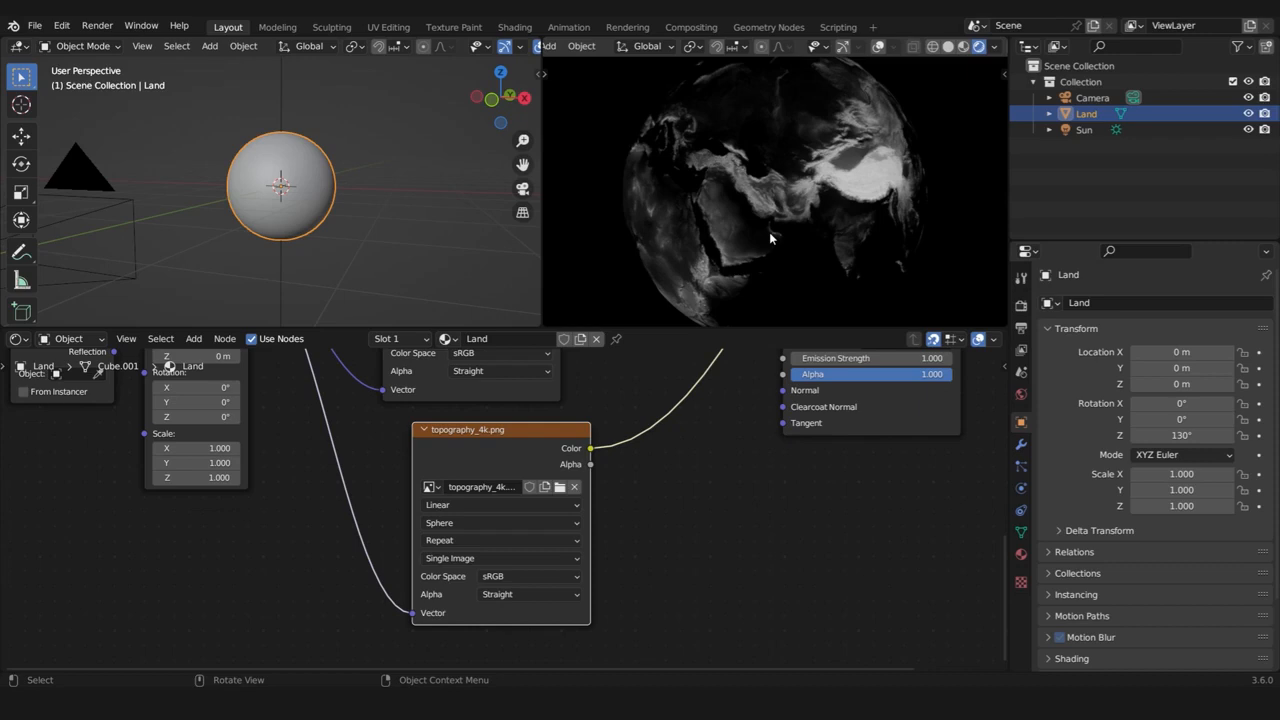
scroll(899, 410, down, 4)
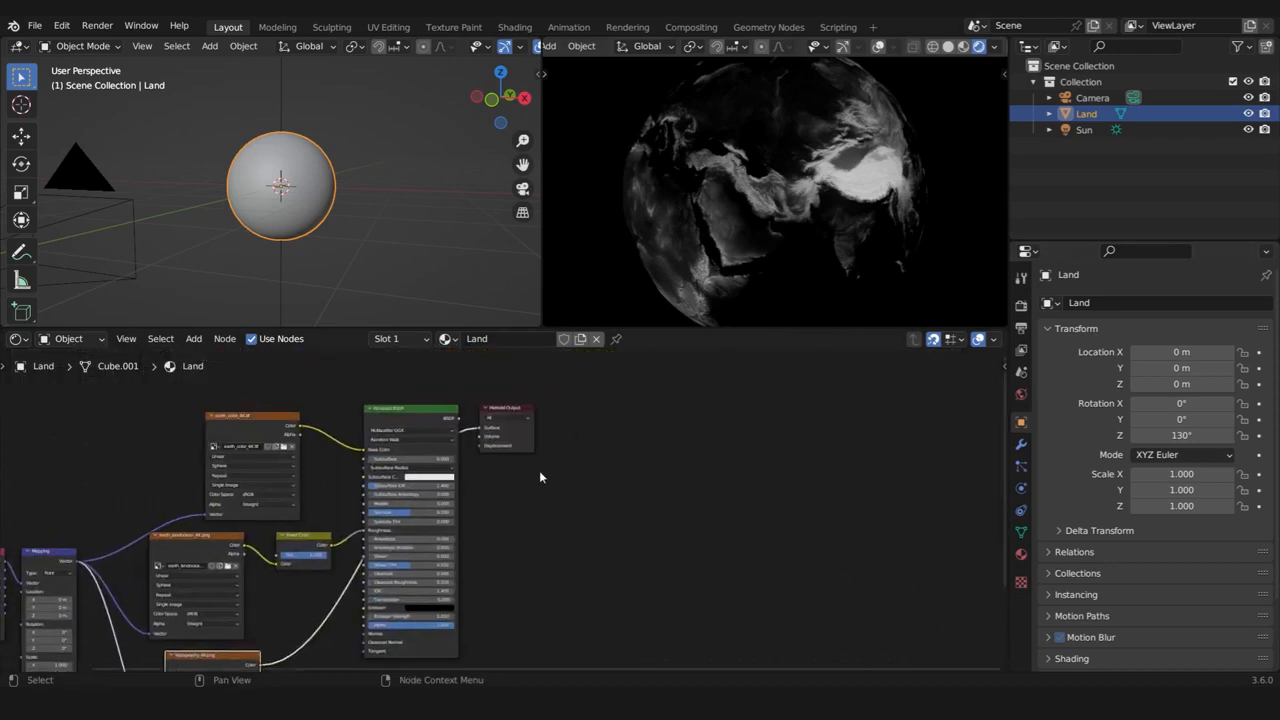
Move the Material Output node farther from the Principled BSDF to make room between them
scroll(540, 473, up, 5)
middle_drag(552, 398, 564, 462)
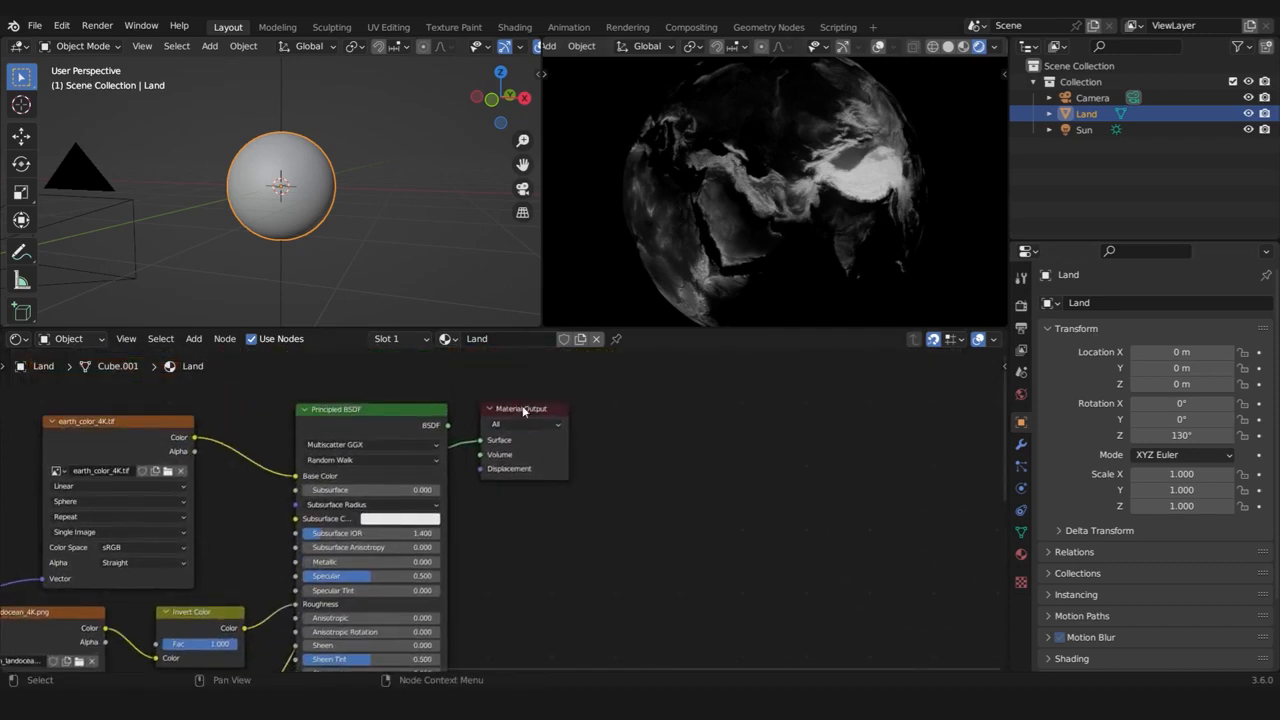
drag(524, 410, 774, 397)
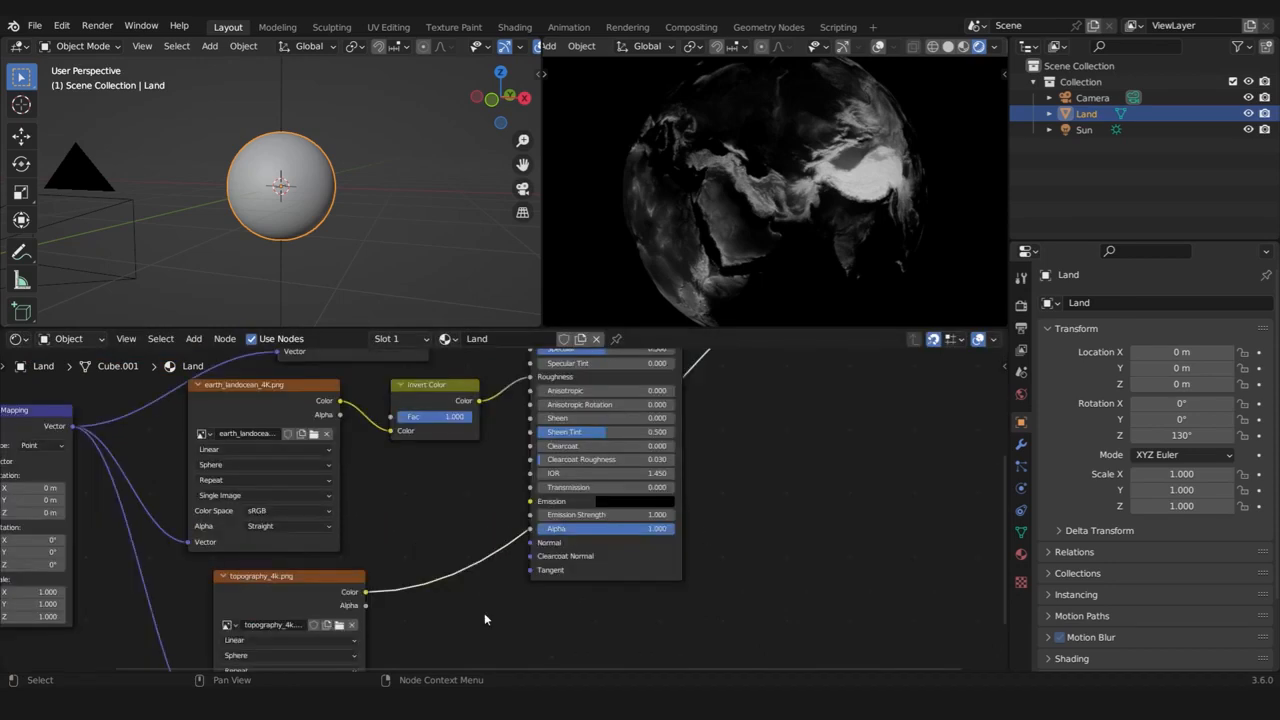
Add a Displacement node in the space between the Principled BSDF and the Material Output
middle_drag(484, 612, 570, 536)
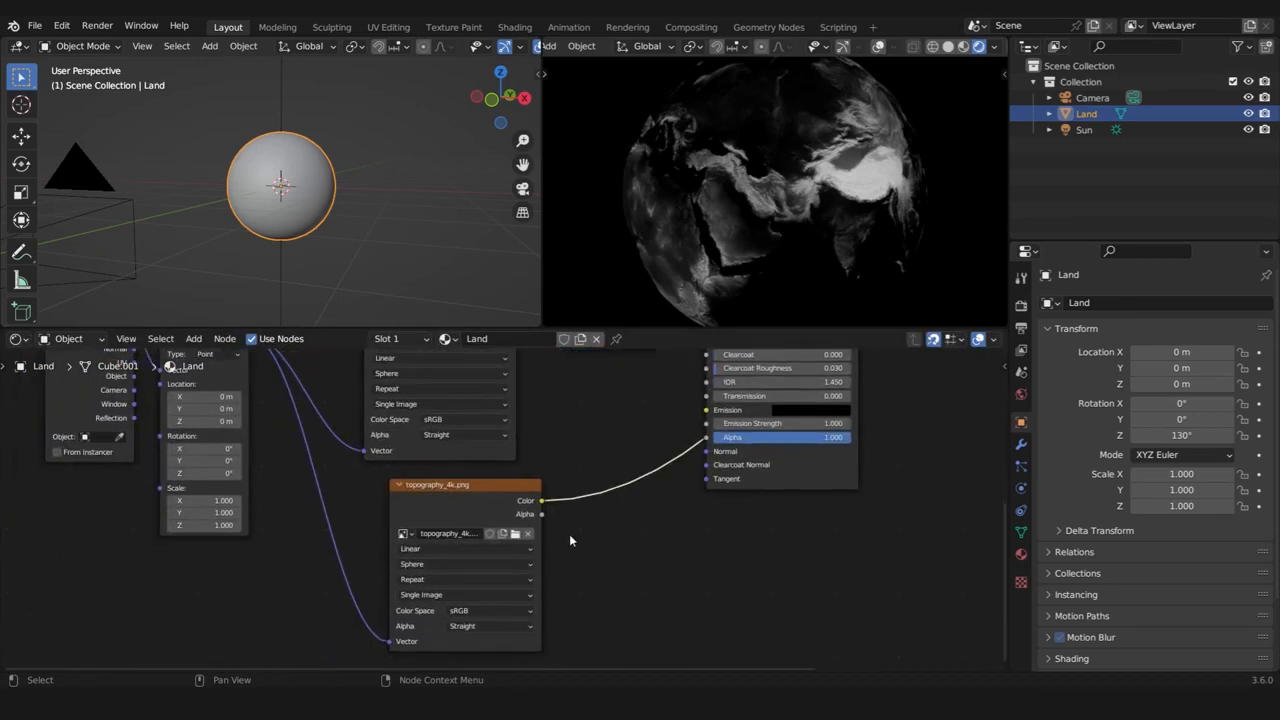
scroll(835, 440, down, 3)
middle_drag(841, 436, 621, 617)
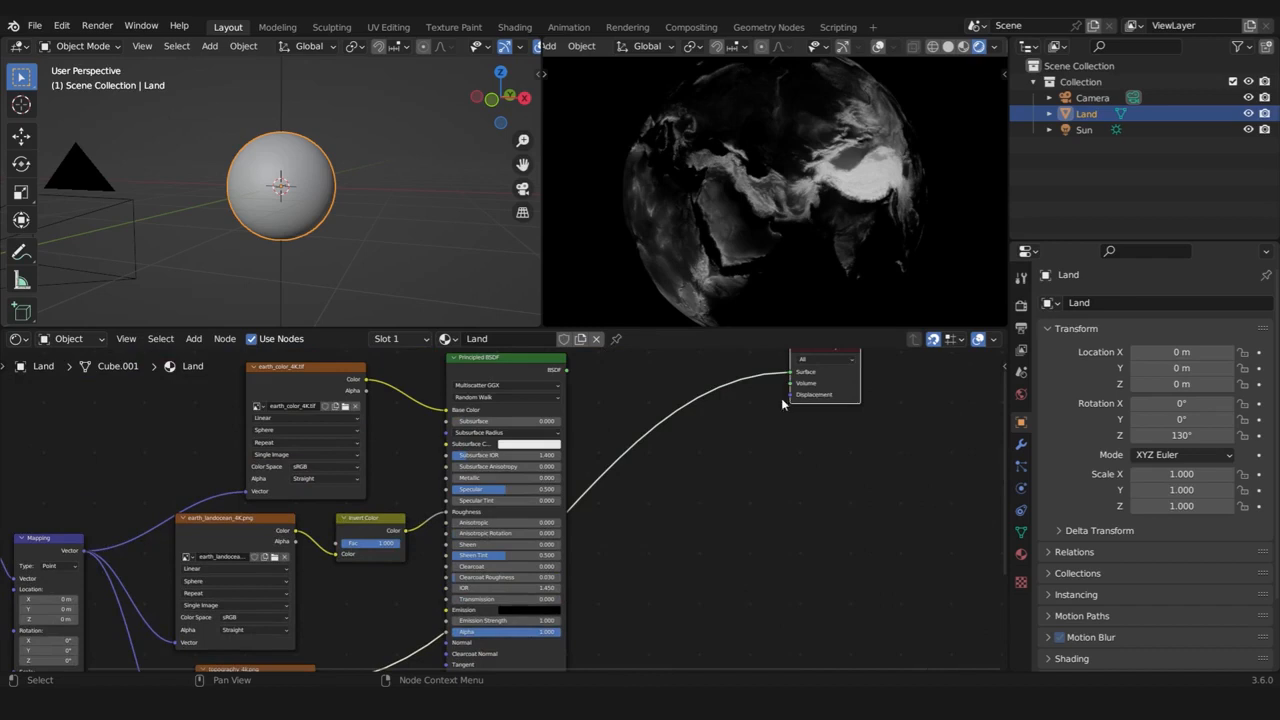
scroll(644, 522, down, 2)
middle_drag(424, 634, 463, 577)
click(371, 583)
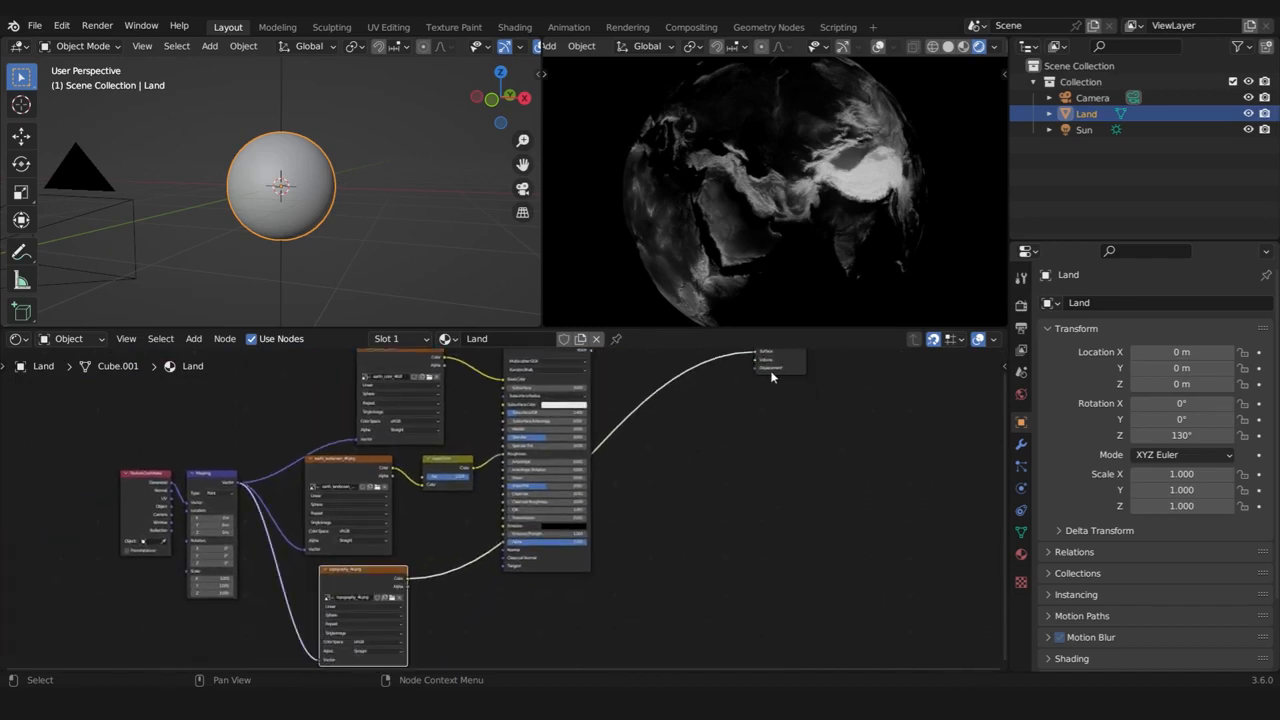
click(714, 437)
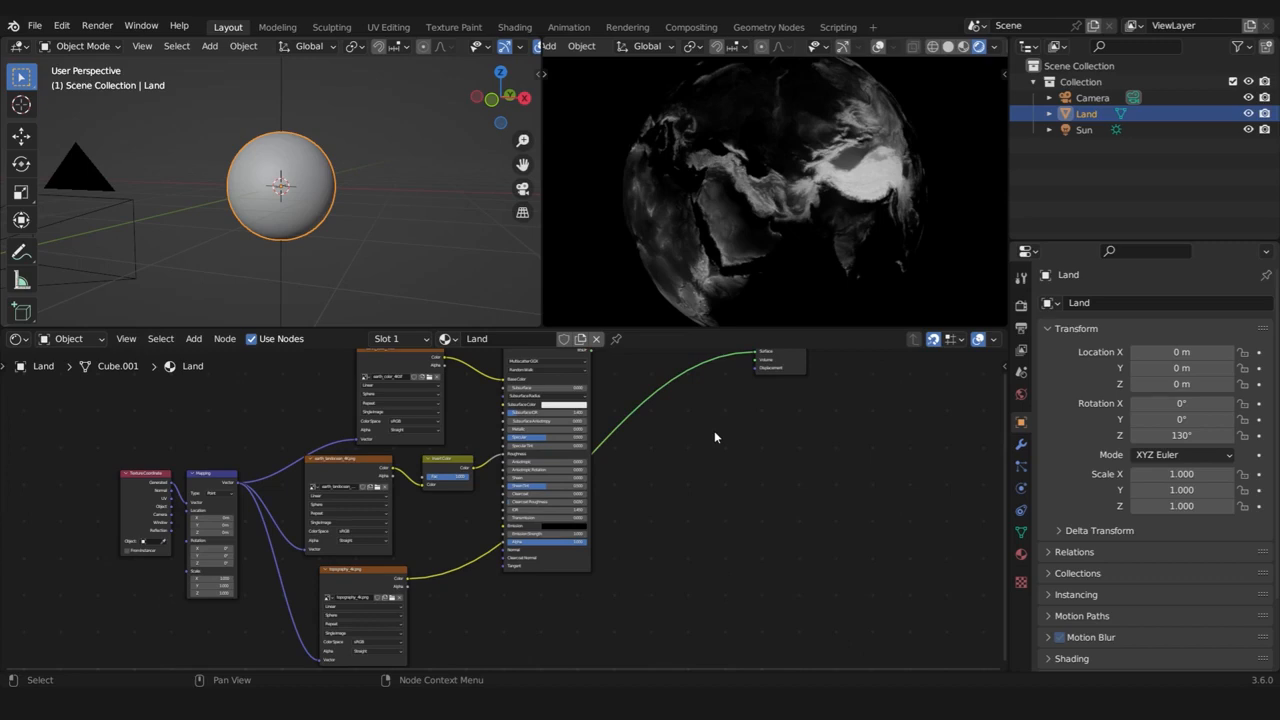
key(shift+a)
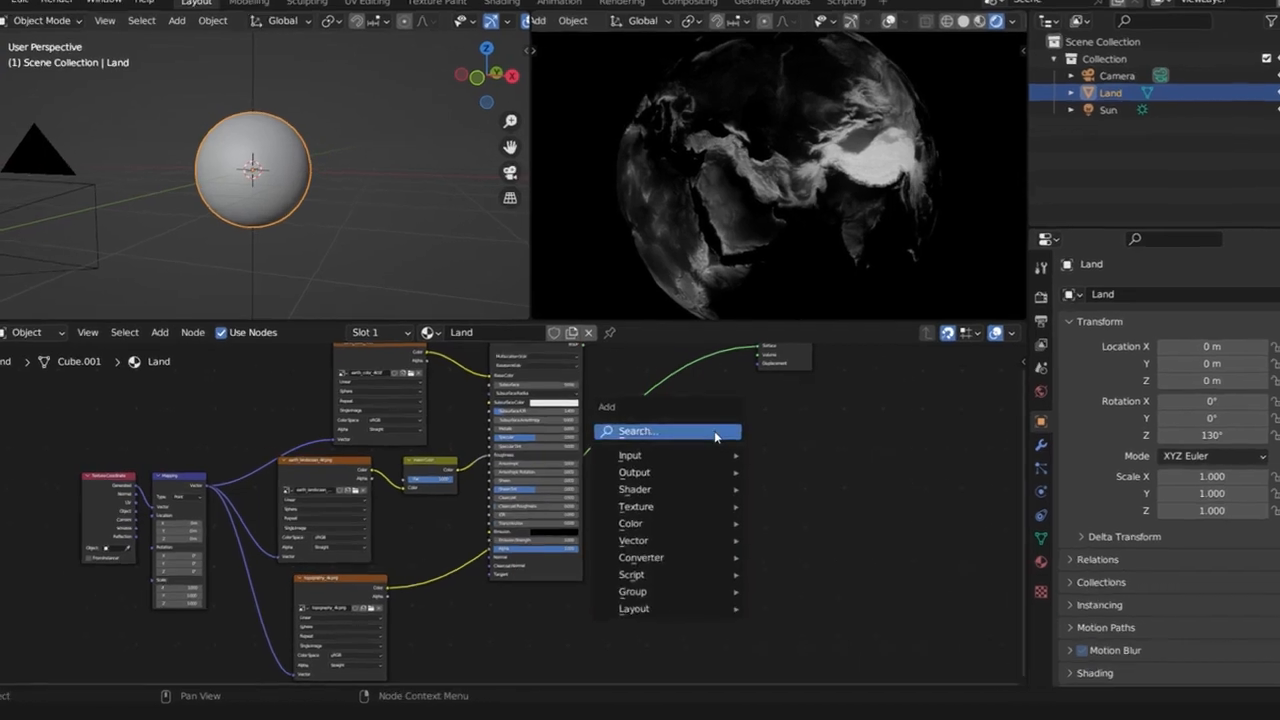
click(714, 437)
text(displa)
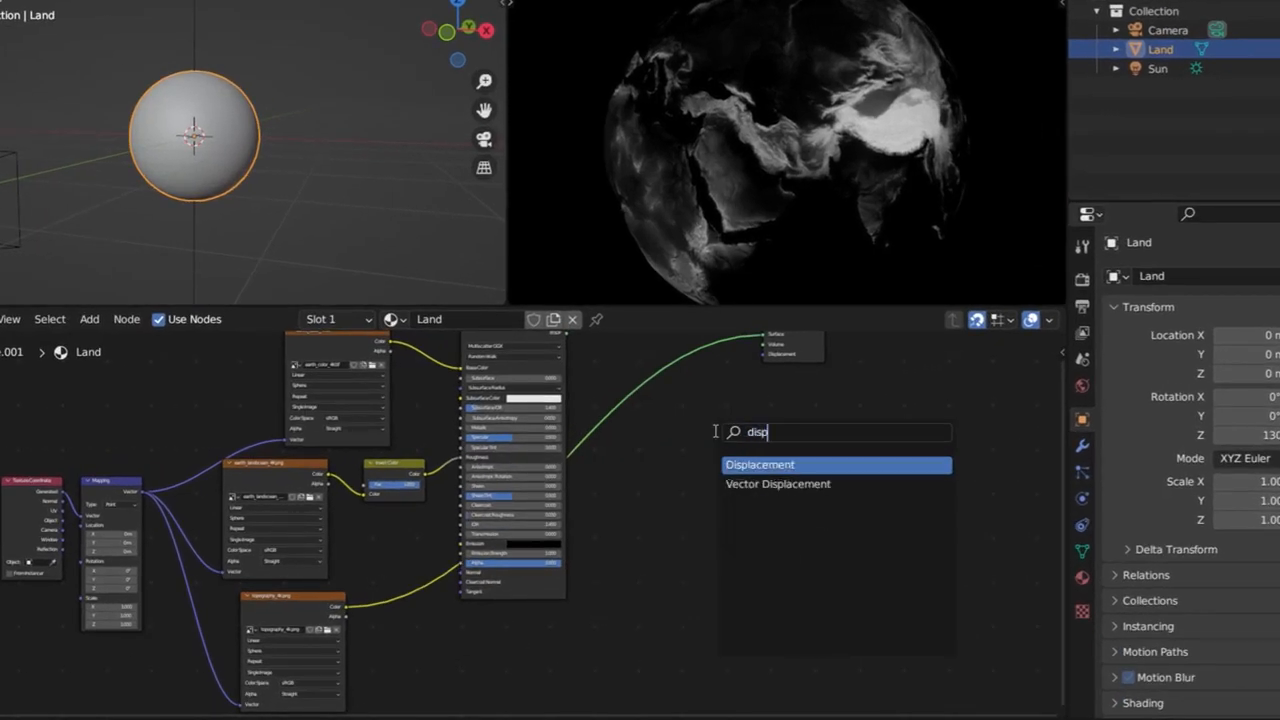
key(Return)
click(714, 430)
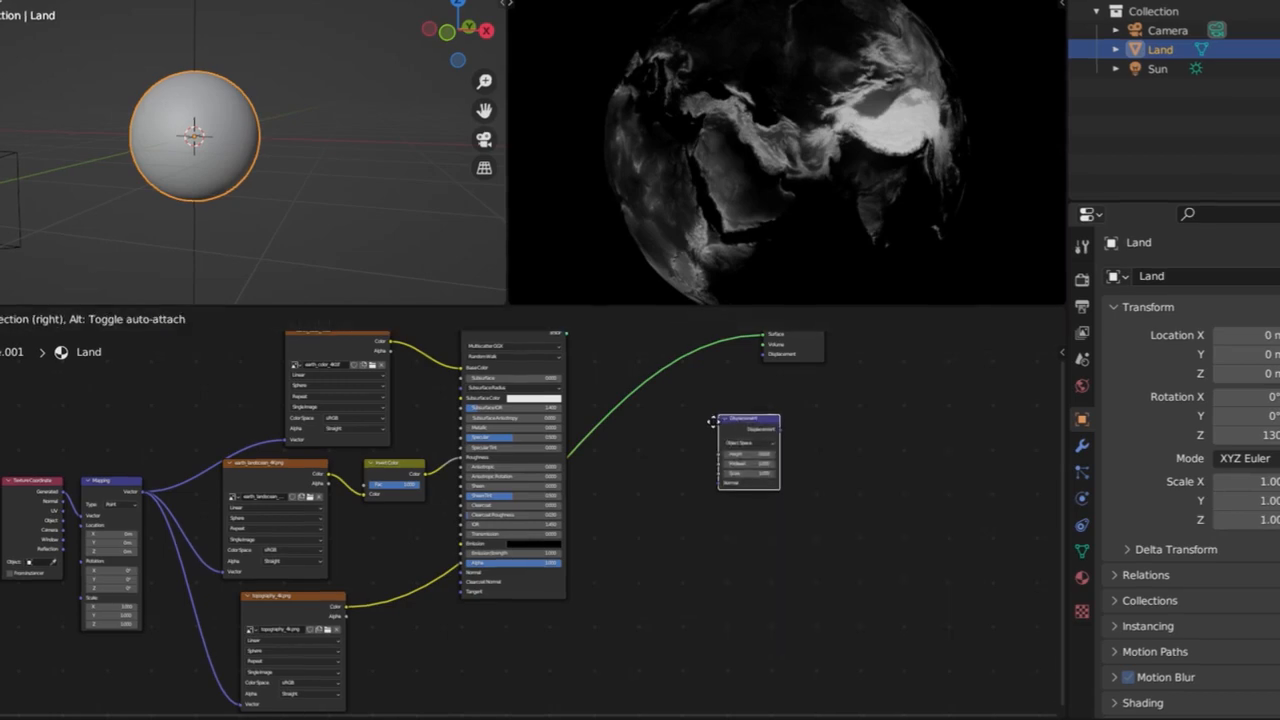
Connect the topography_4k.png Color output to the Displacement node's Height and its output to the Material Output's Displacement, and reposition the Displacement node
scroll(724, 487, up, 4)
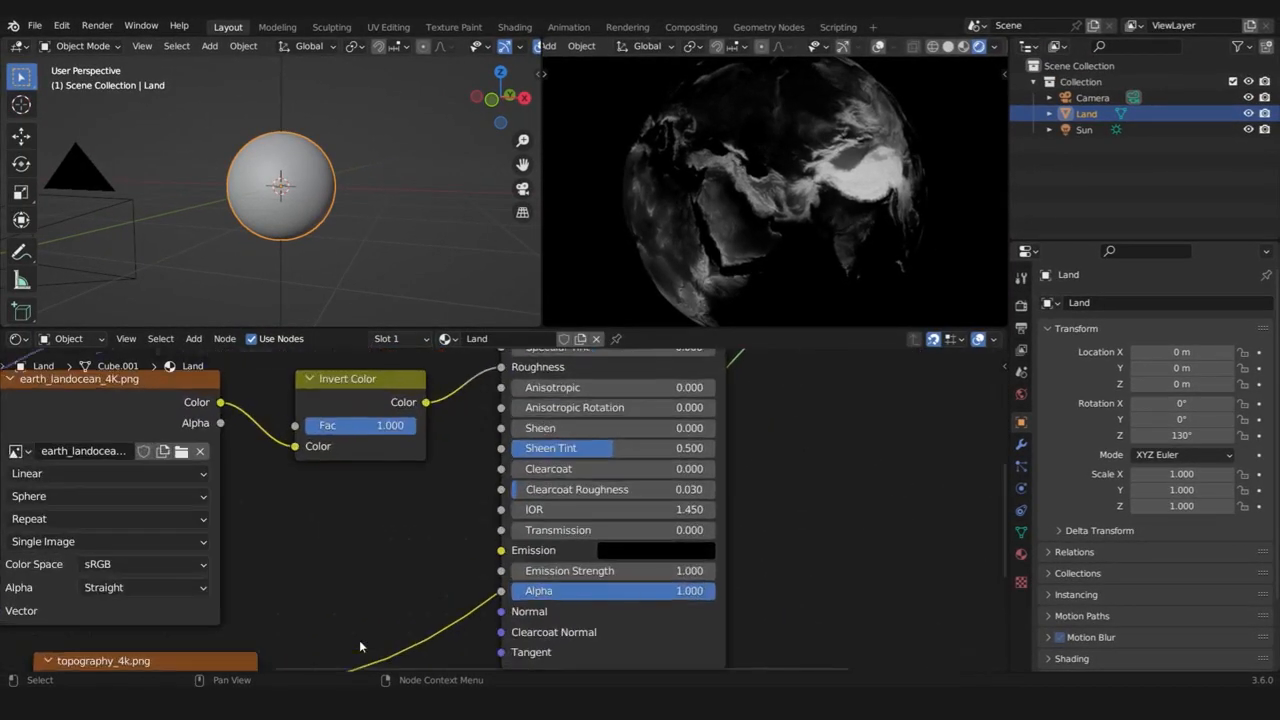
middle_drag(360, 641, 362, 571)
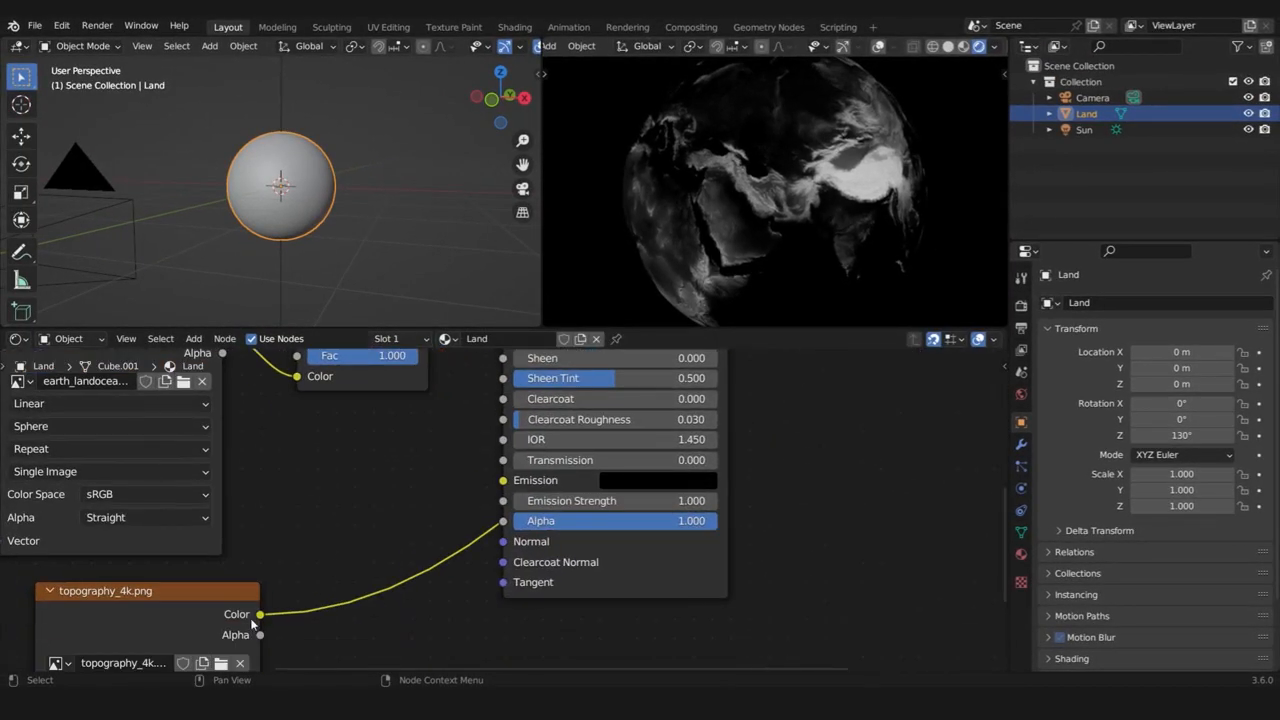
drag(258, 613, 757, 494)
middle_drag(908, 463, 707, 582)
drag(707, 582, 686, 441)
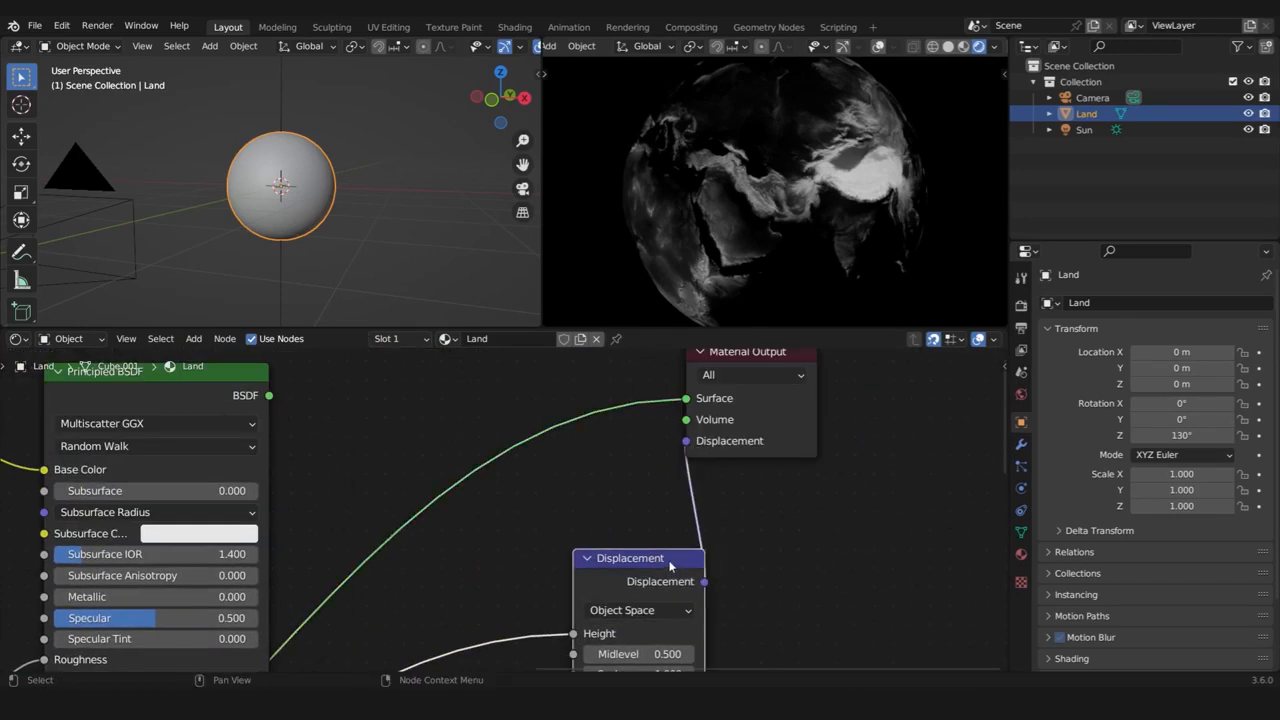
drag(657, 559, 582, 521)
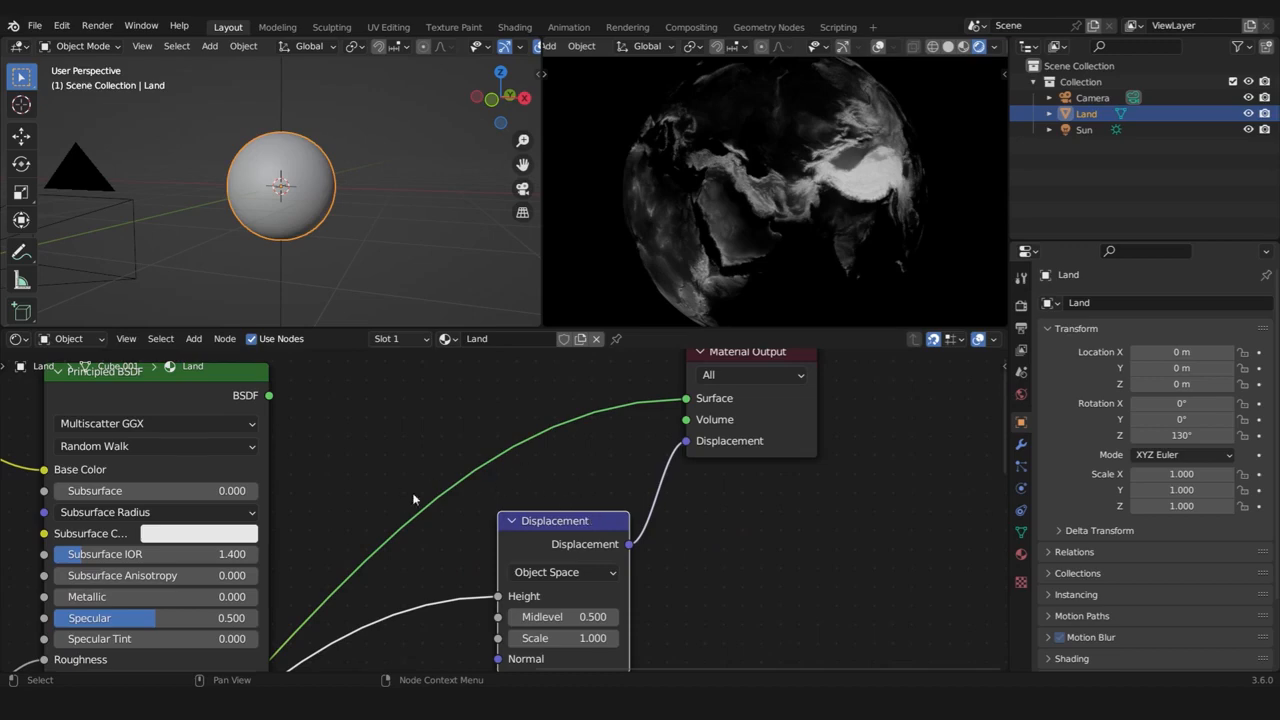
Switch the preview back to the Principled BSDF and inspect the displaced terrain relief on the globe up close
middle_drag(218, 656, 478, 486)
scroll(478, 486, down, 3)
middle_drag(271, 572, 420, 394)
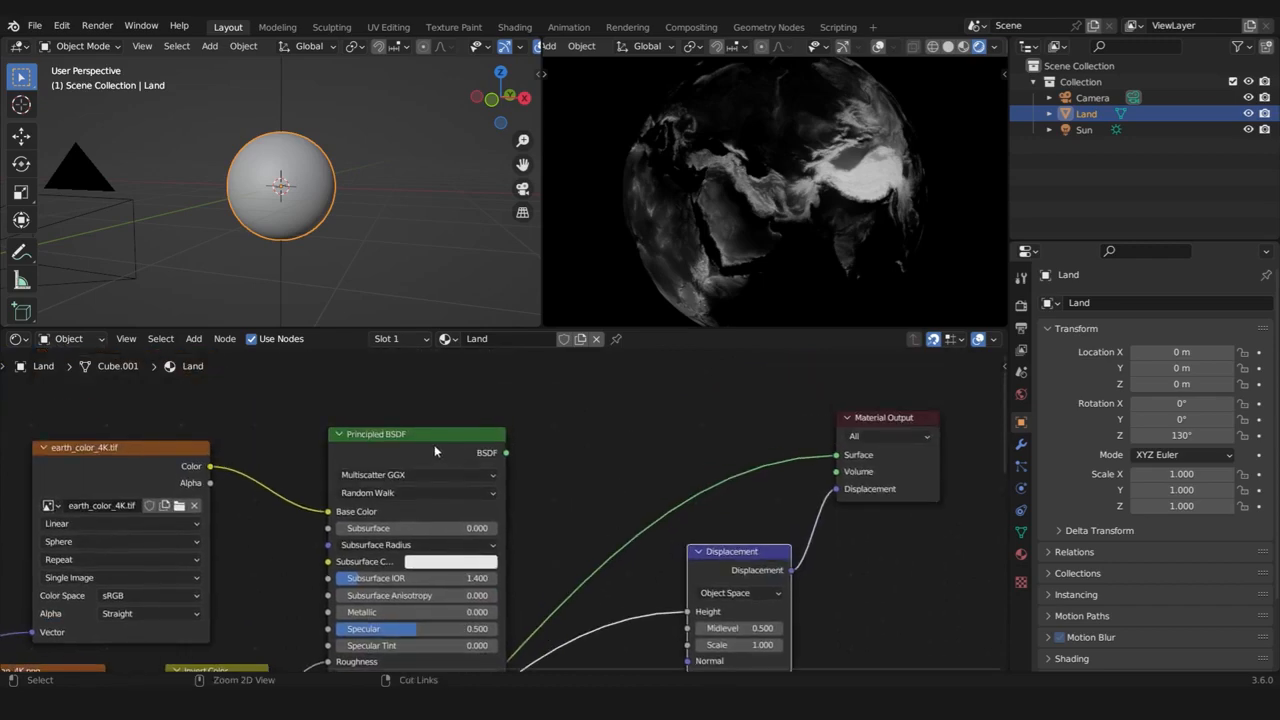
ctrl+shift+click(417, 458)
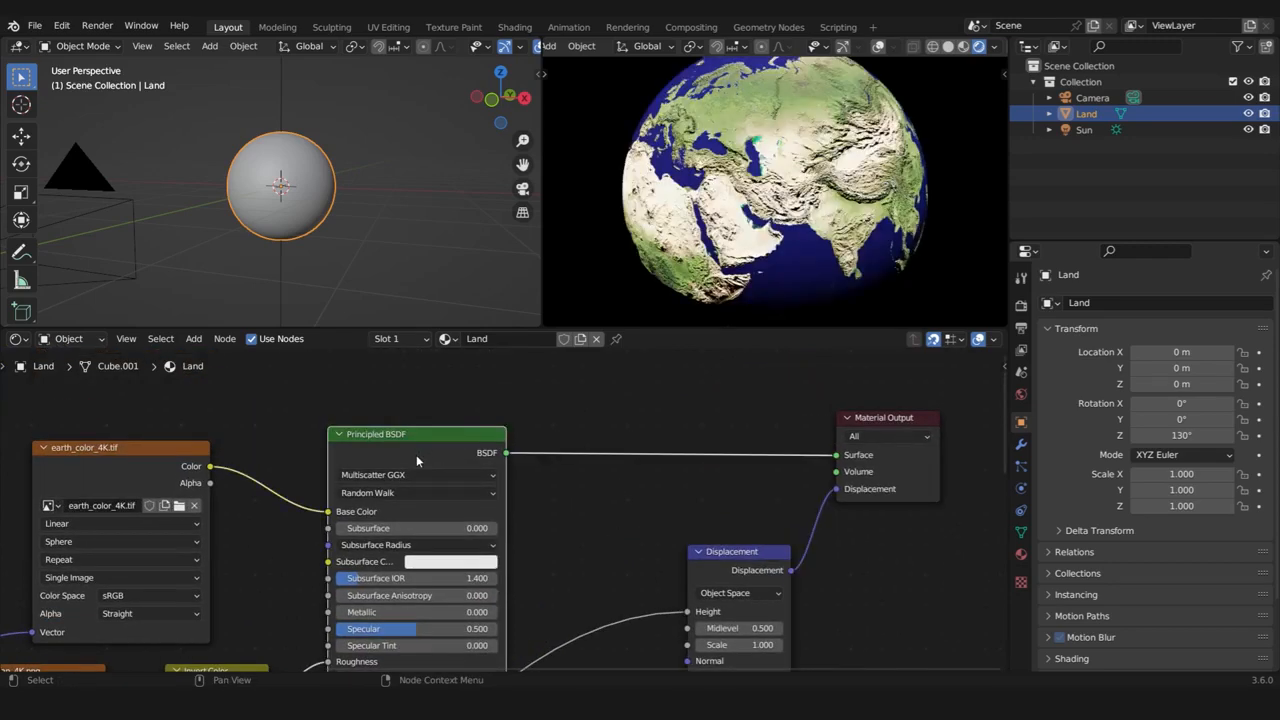
scroll(842, 236, up, 6)
middle_drag(844, 244, 752, 270)
middle_drag(838, 156, 845, 197)
scroll(868, 160, up, 3)
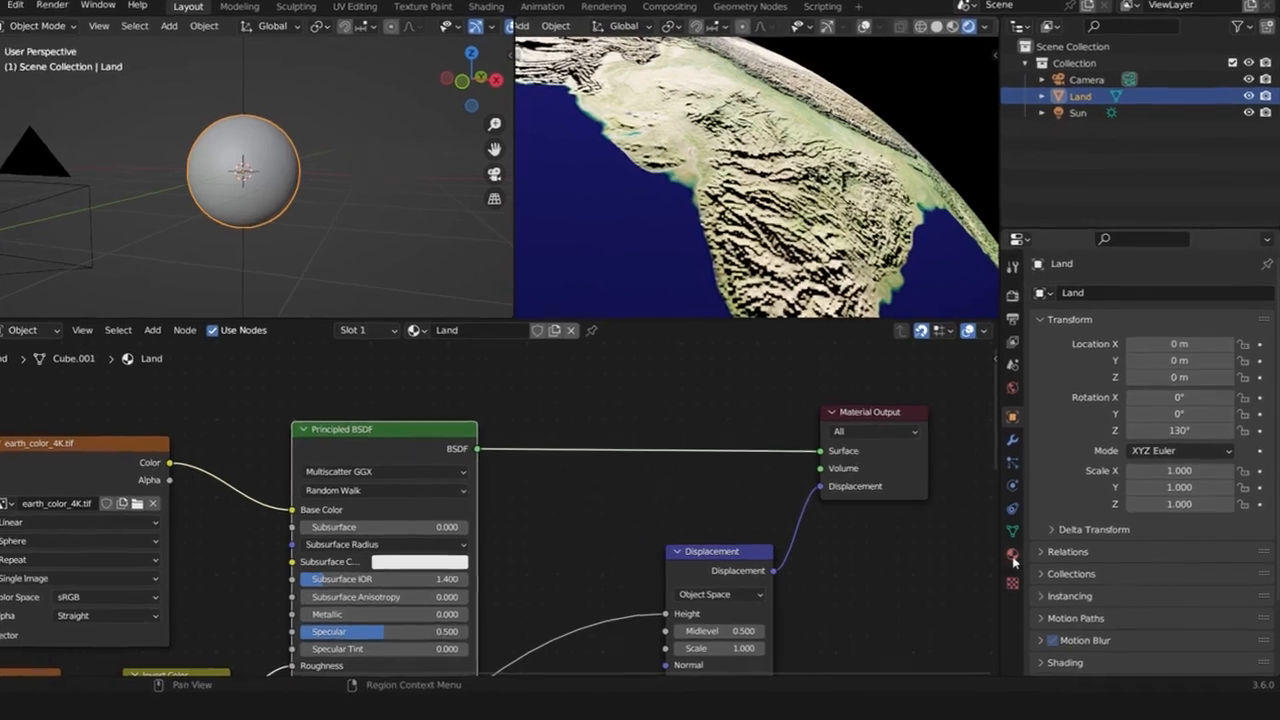
Set the Land material's surface displacement method to Displacement and Bump and inspect the displaced globe from several angles
click(1021, 553)
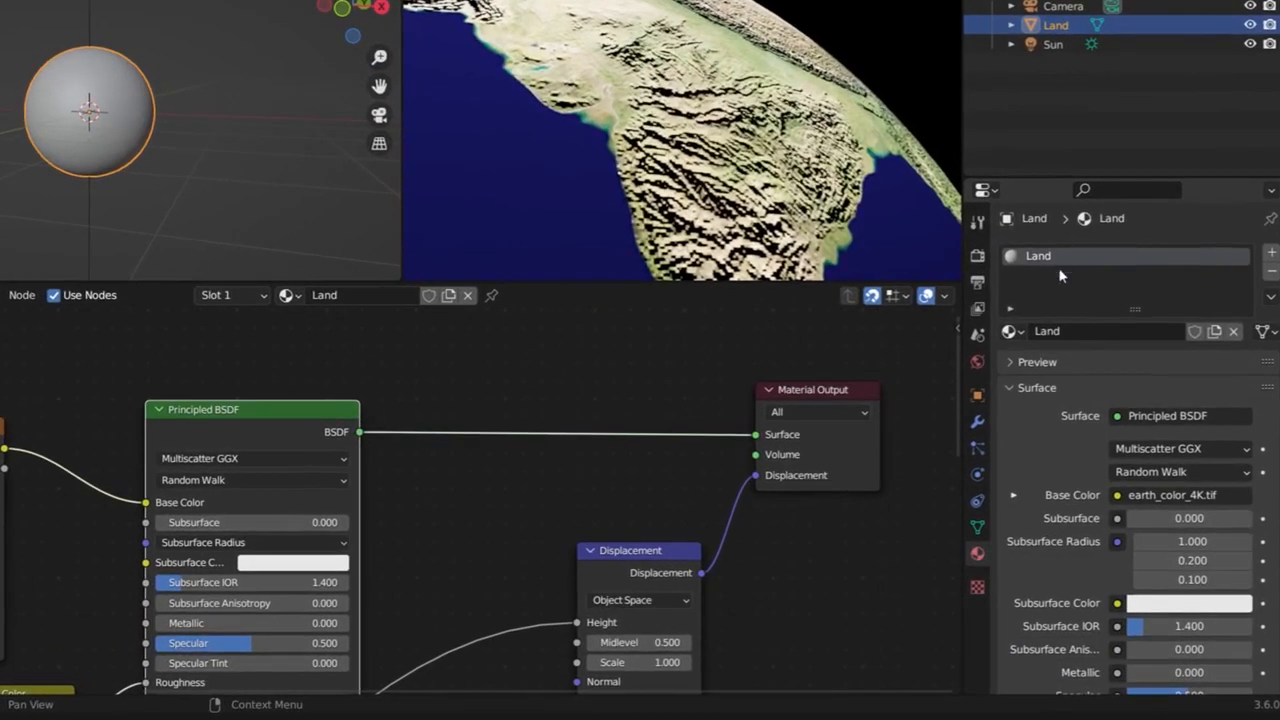
scroll(1087, 266, down, 2)
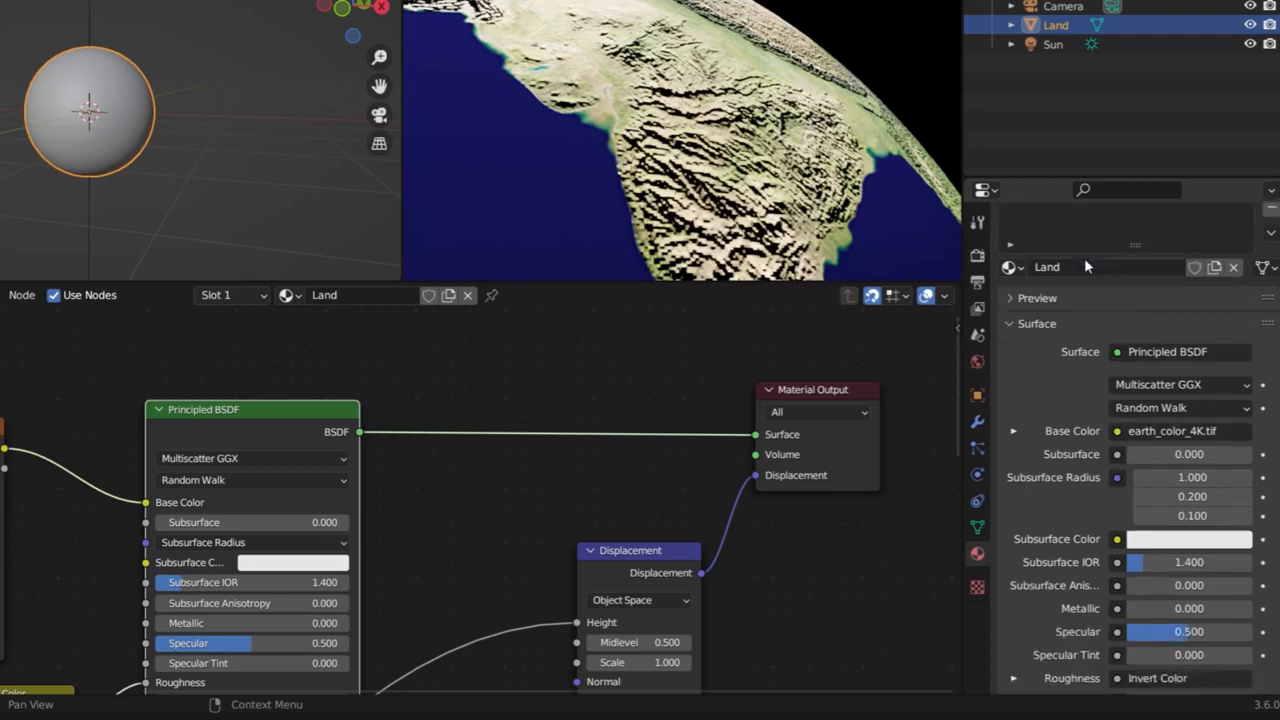
scroll(1087, 266, down, 15)
click(1011, 605)
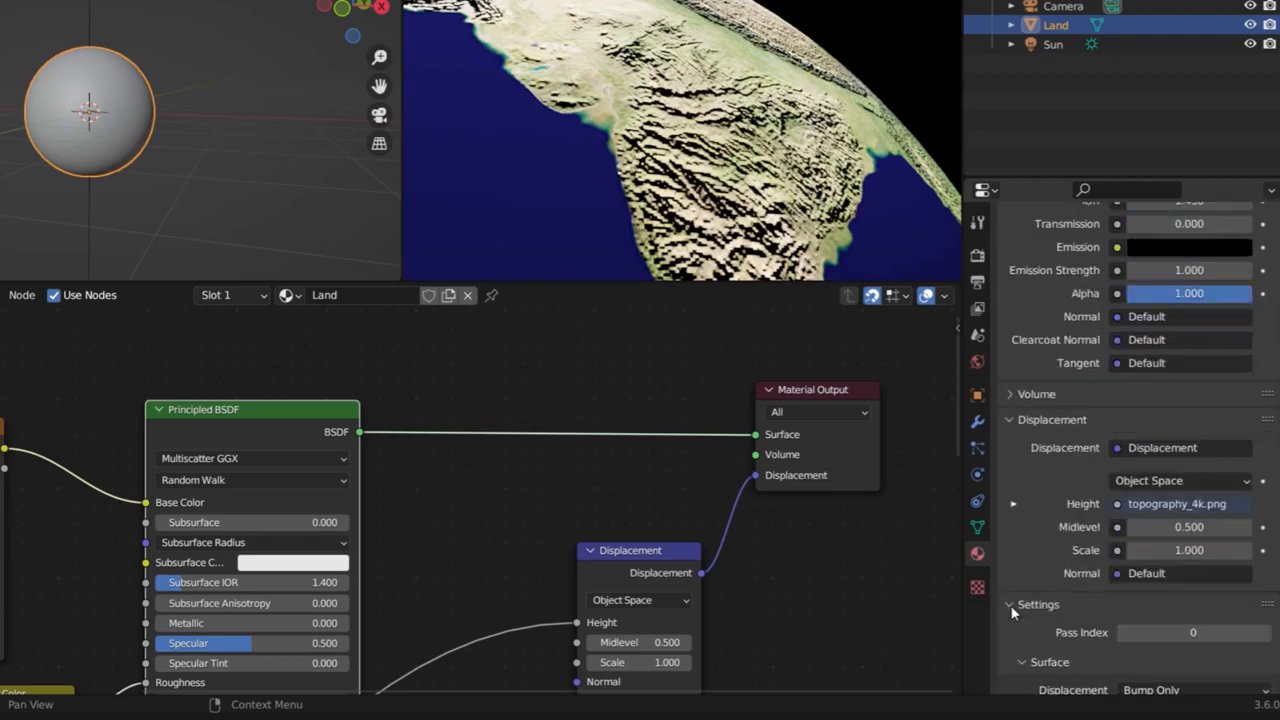
scroll(1011, 614, down, 8)
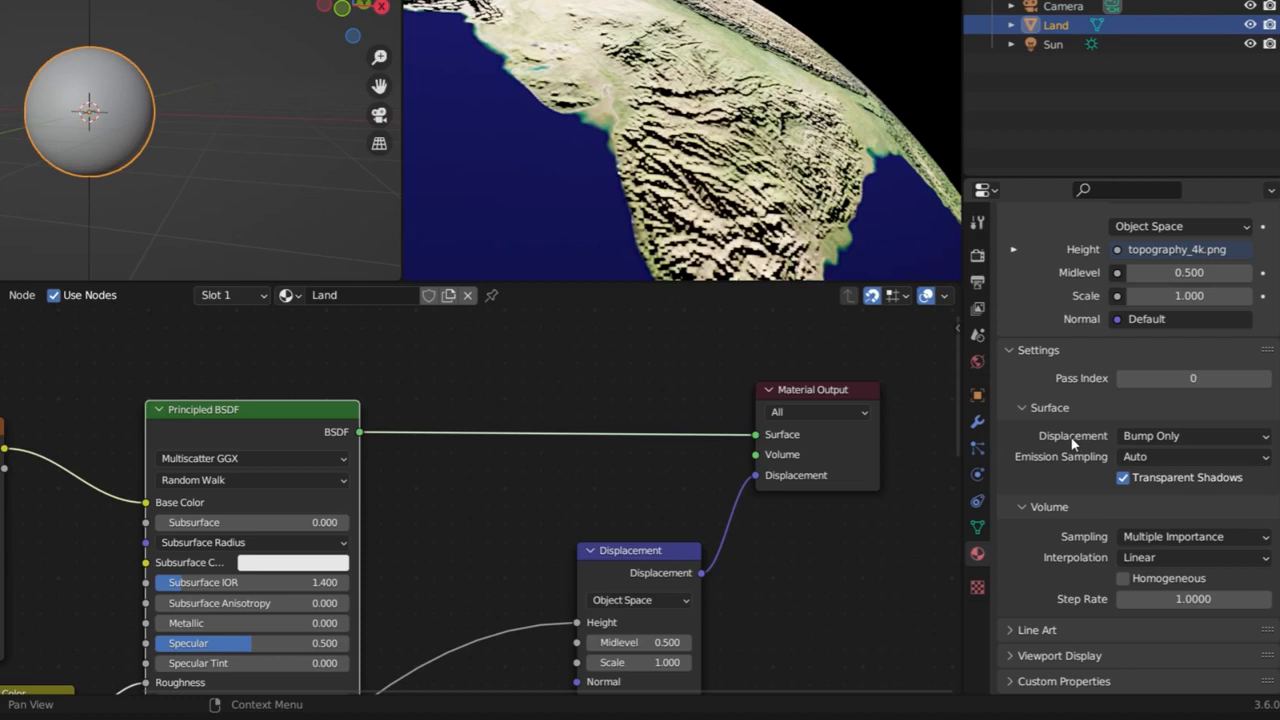
click(1189, 436)
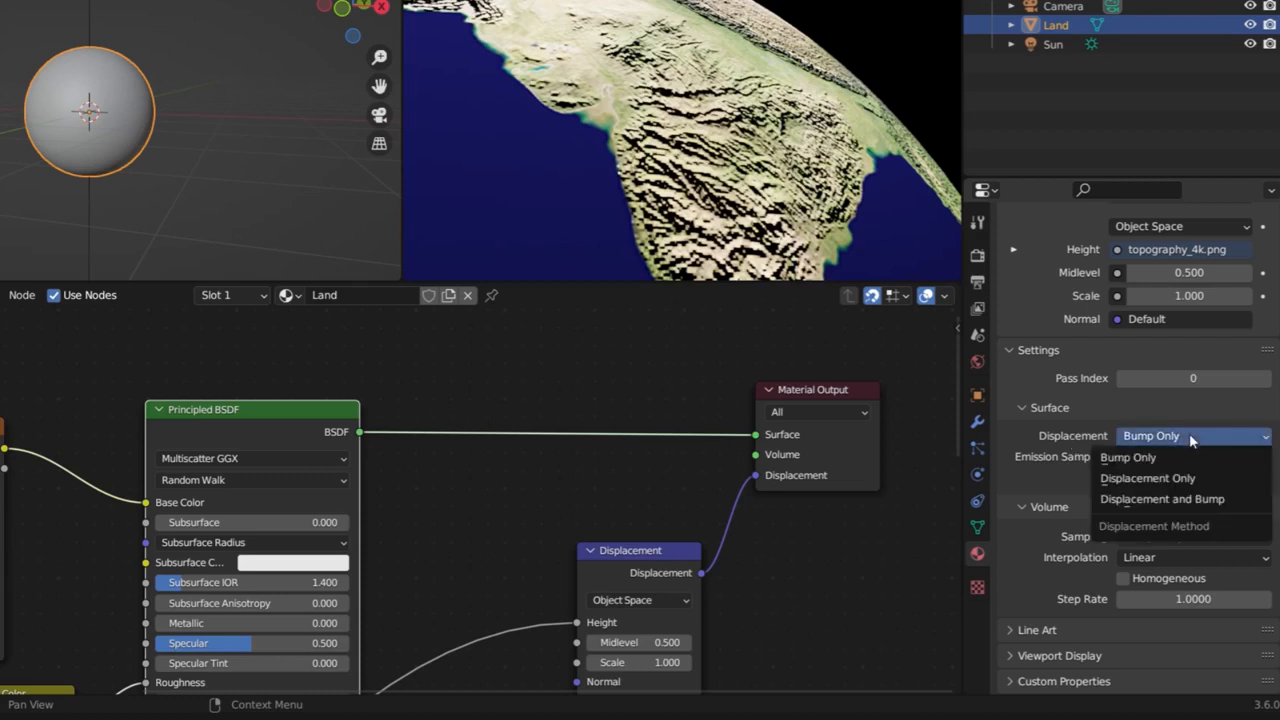
click(1162, 499)
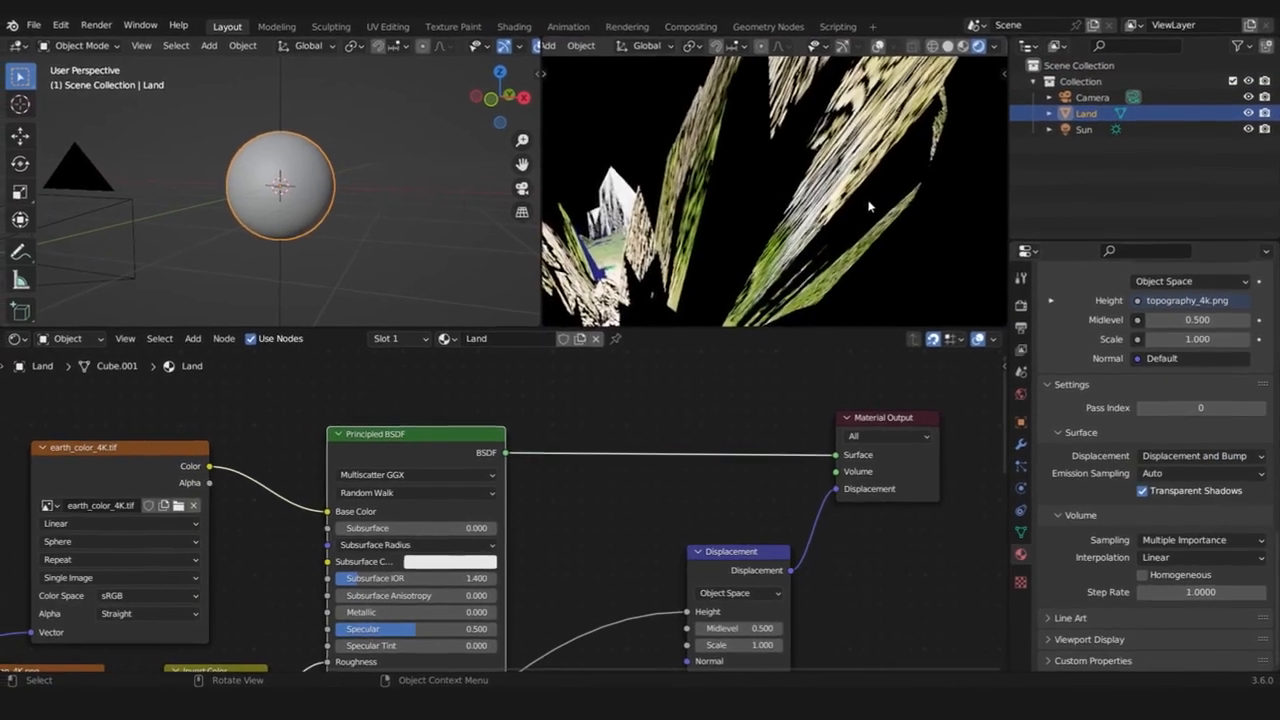
scroll(817, 152, down, 5)
shift+middle_drag(666, 184, 691, 133)
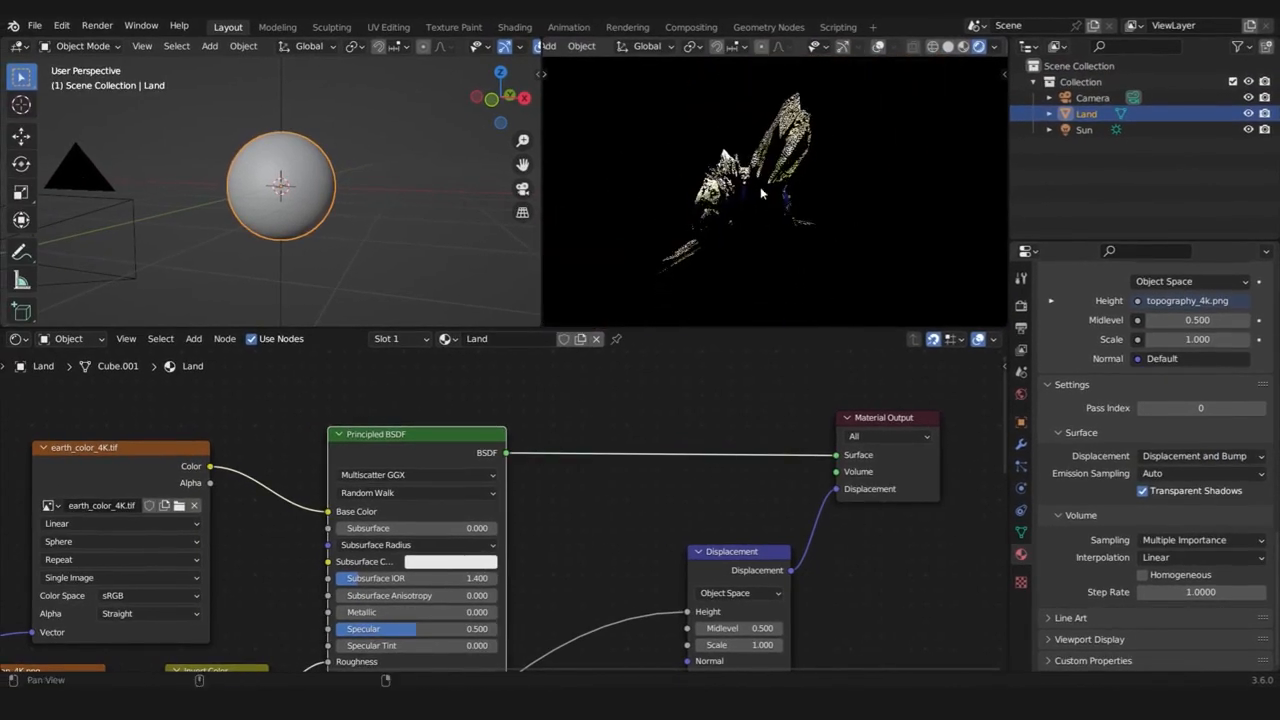
shift+middle_drag(761, 193, 842, 243)
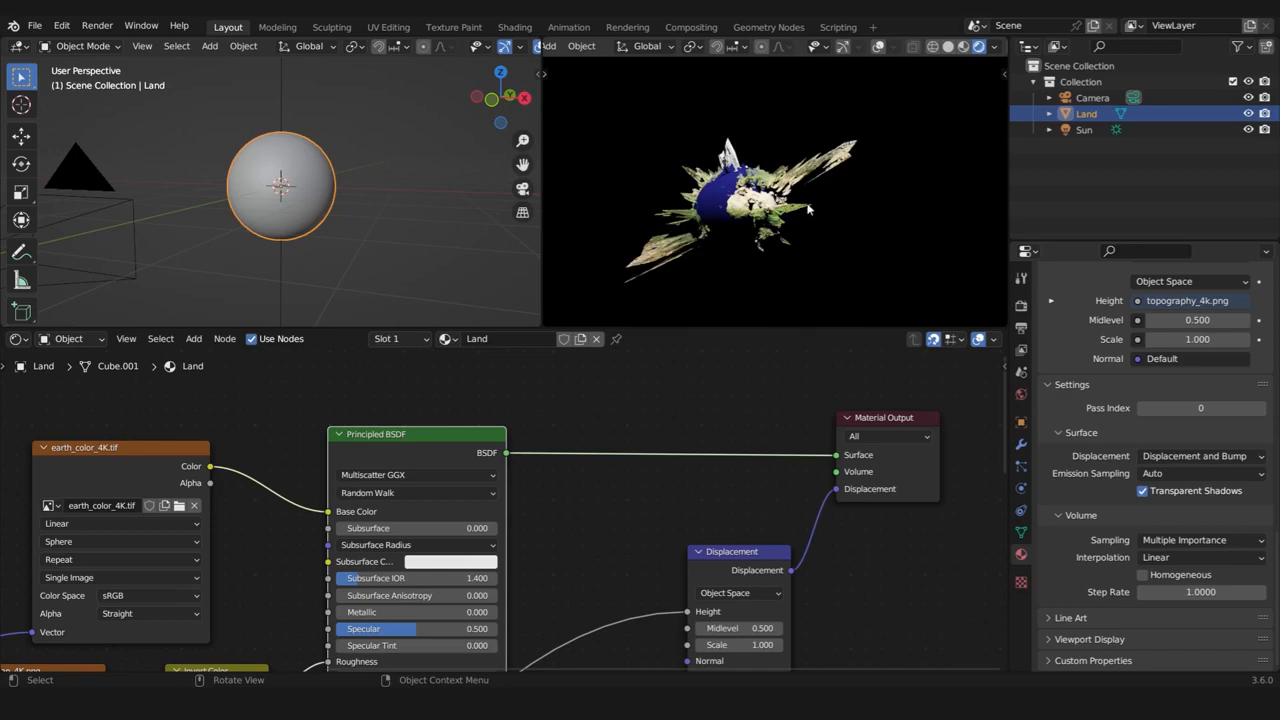
scroll(845, 240, up, 5)
alt+drag(890, 232, 786, 187)
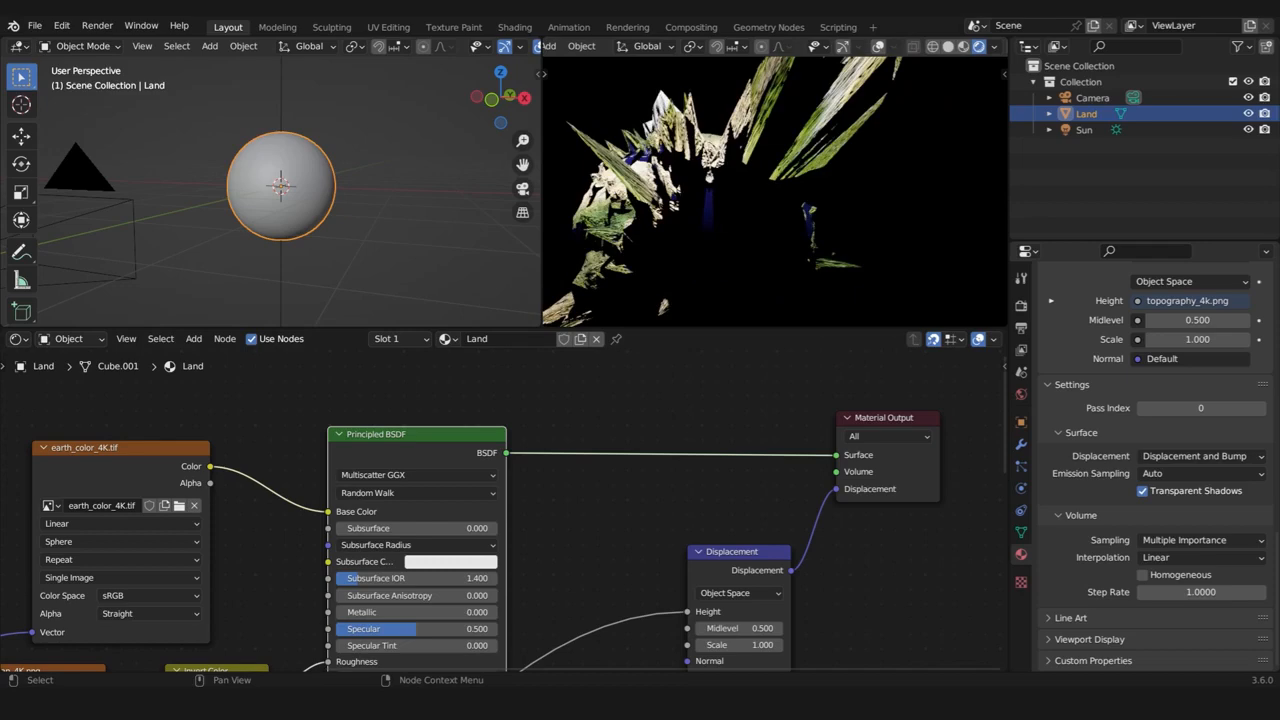
Set the Displacement node's Midlevel to 0
scroll(728, 498, up, 3)
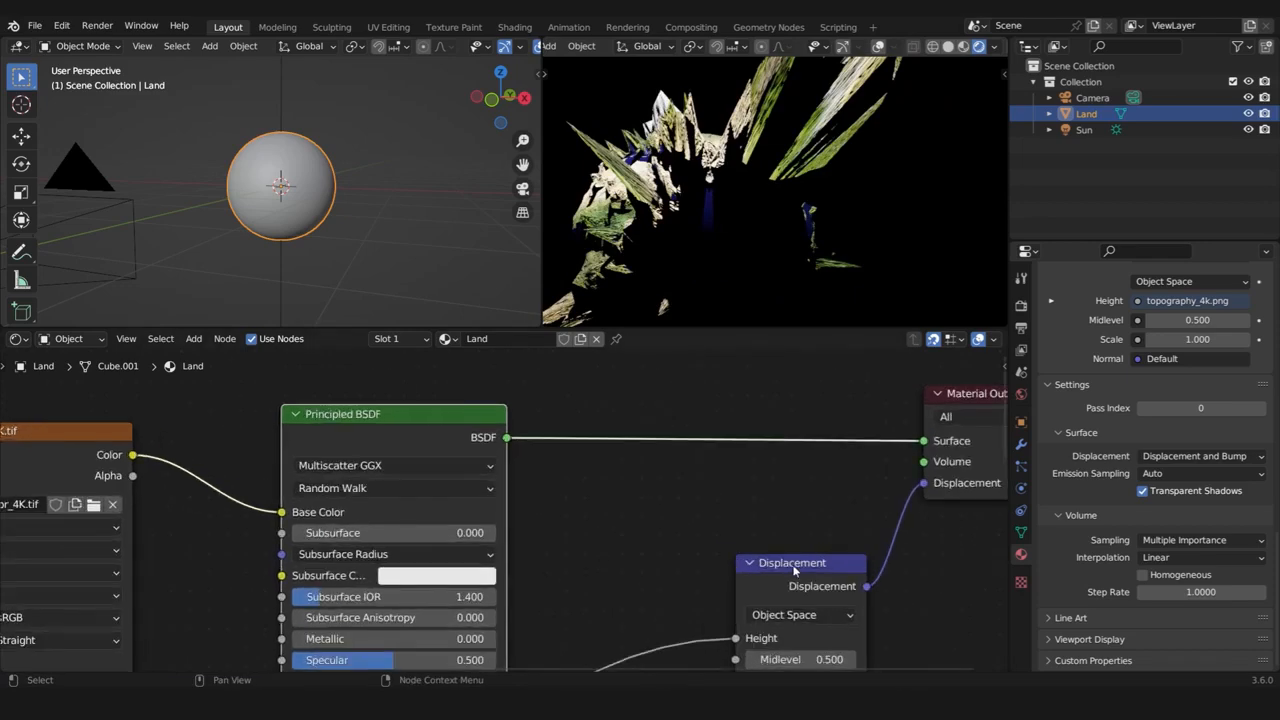
middle_drag(789, 557, 605, 405)
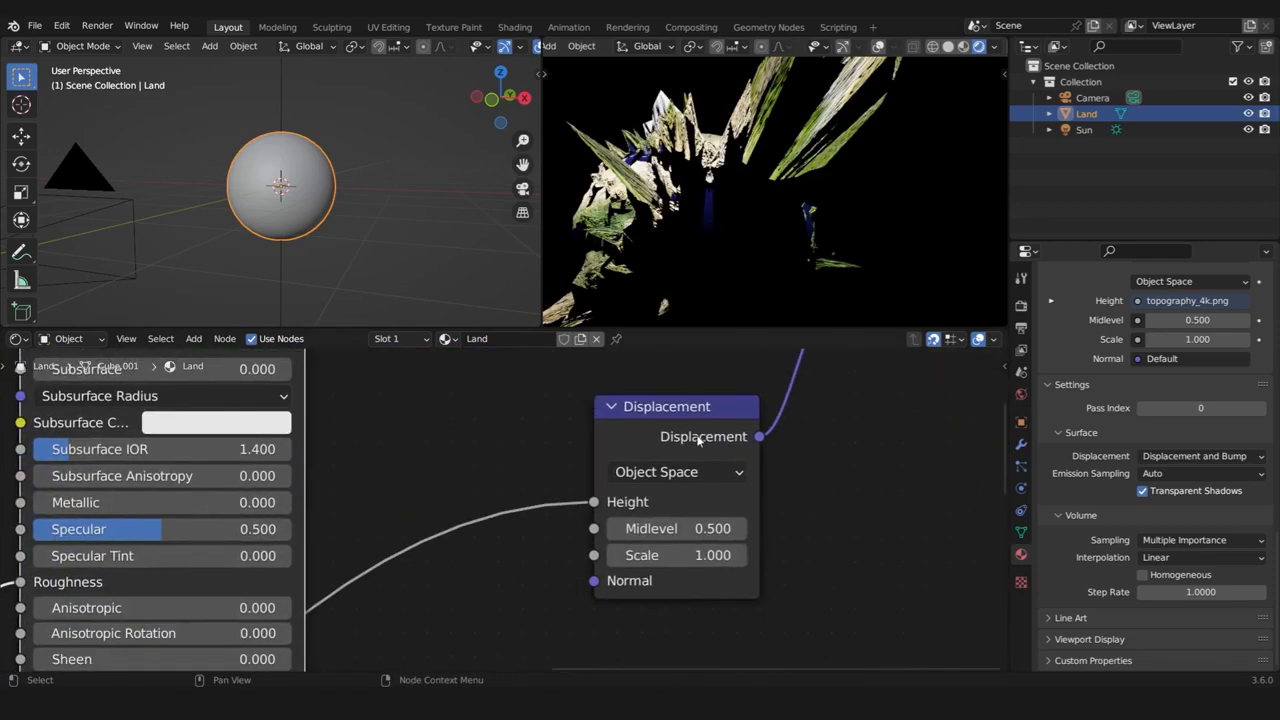
scroll(729, 443, up, 1)
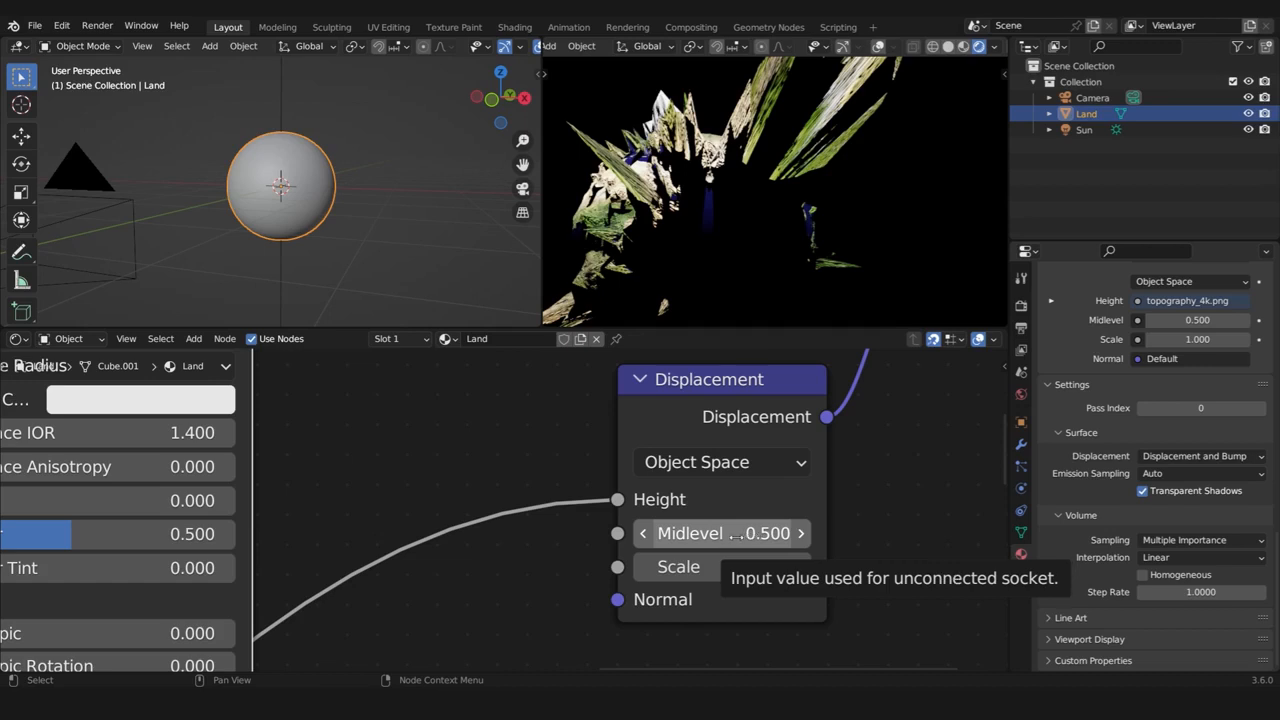
click(738, 537)
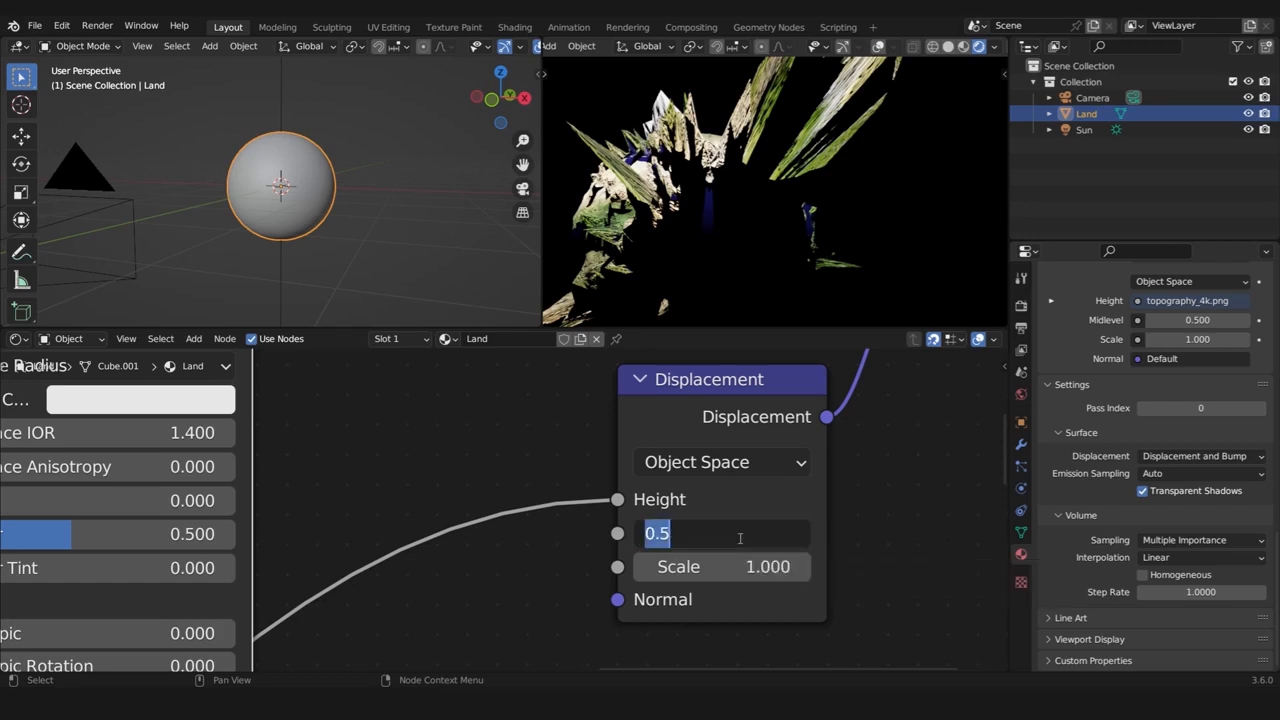
text(0)
key(Return)
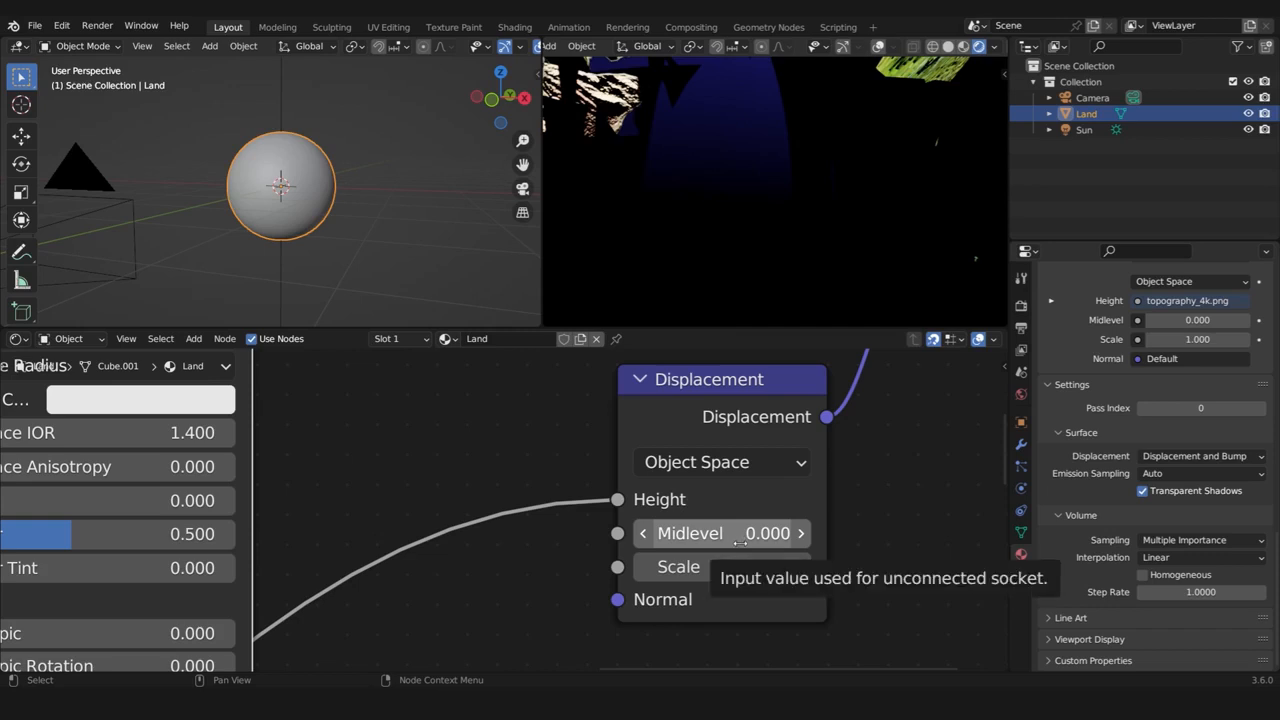
Set the Displacement node's Scale to 0.1 and inspect the terrain around India and the Himalayas
click(740, 565)
text(0.1)
key(Return)
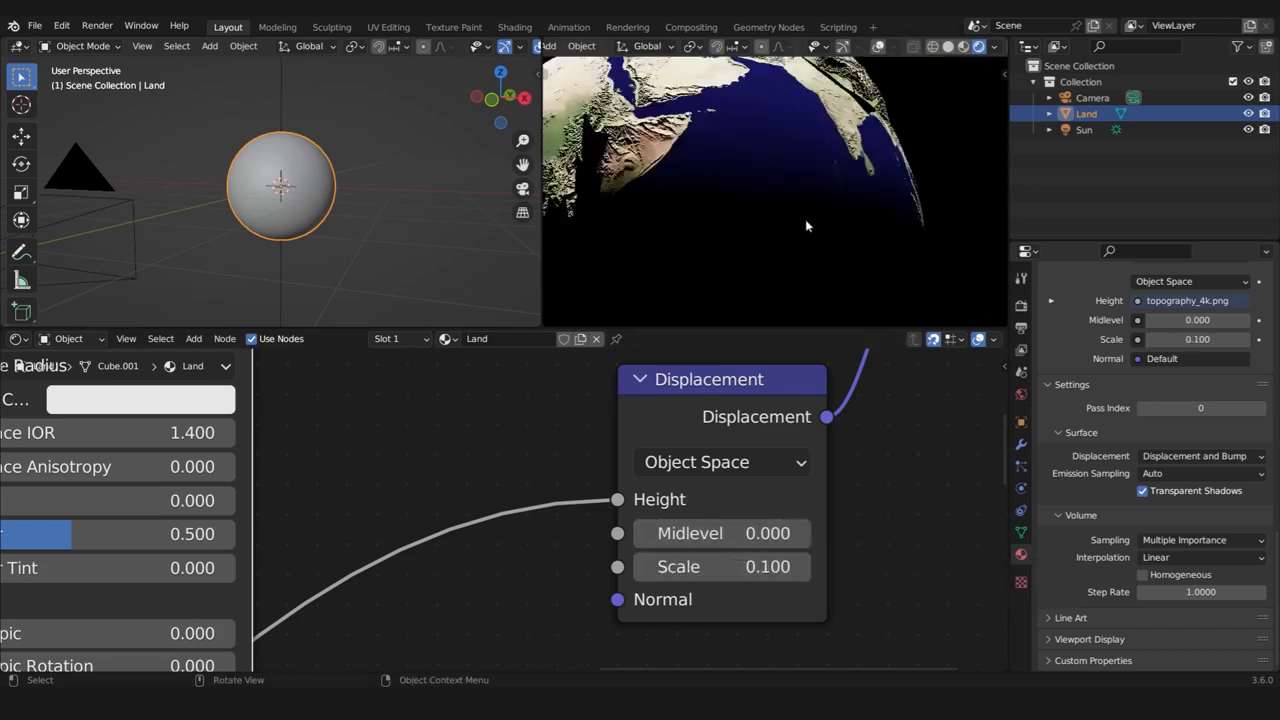
middle_drag(905, 200, 820, 228)
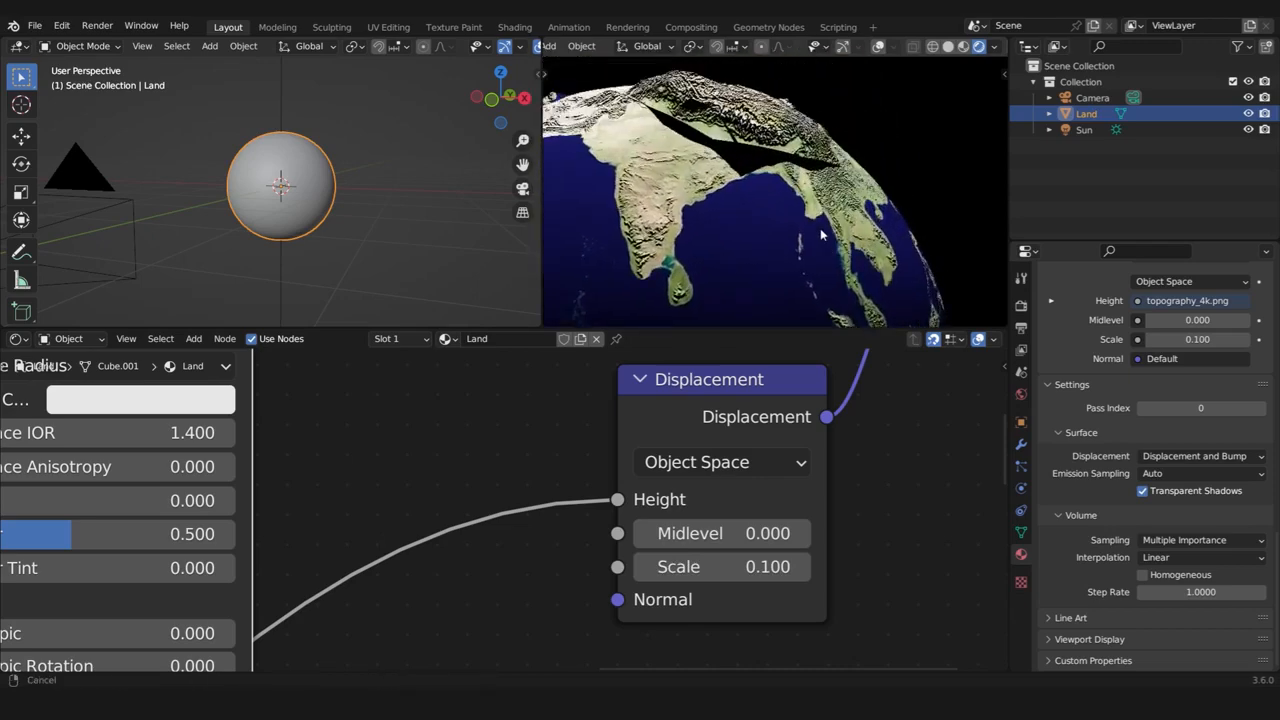
scroll(820, 228, up, 3)
mouse_move(745, 165)
middle_down()
mouse_move(715, 150)
mouse_move(743, 159)
middle_up()
Reduce the Displacement node's Scale to 0.05 and check the terrain relief on the globe
click(764, 571)
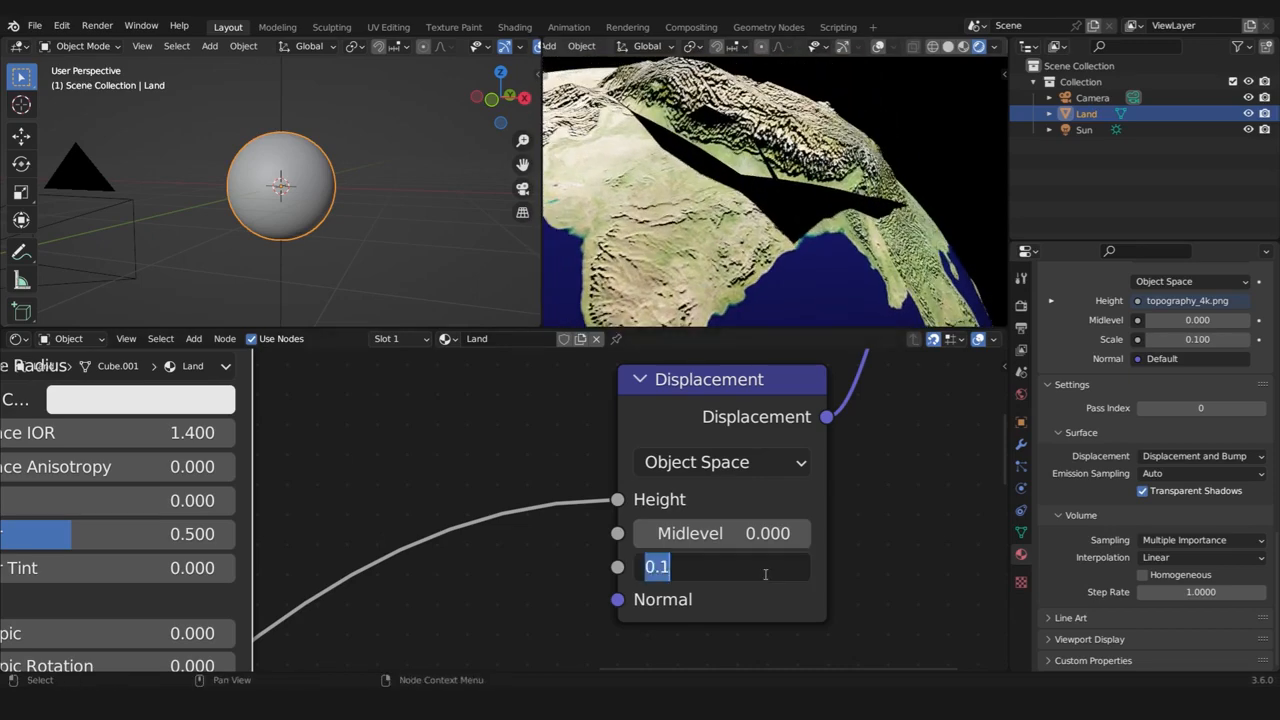
text(0.05)
key(Return)
scroll(765, 215, down, 4)
middle_drag(742, 205, 760, 228)
scroll(815, 225, up, 1)
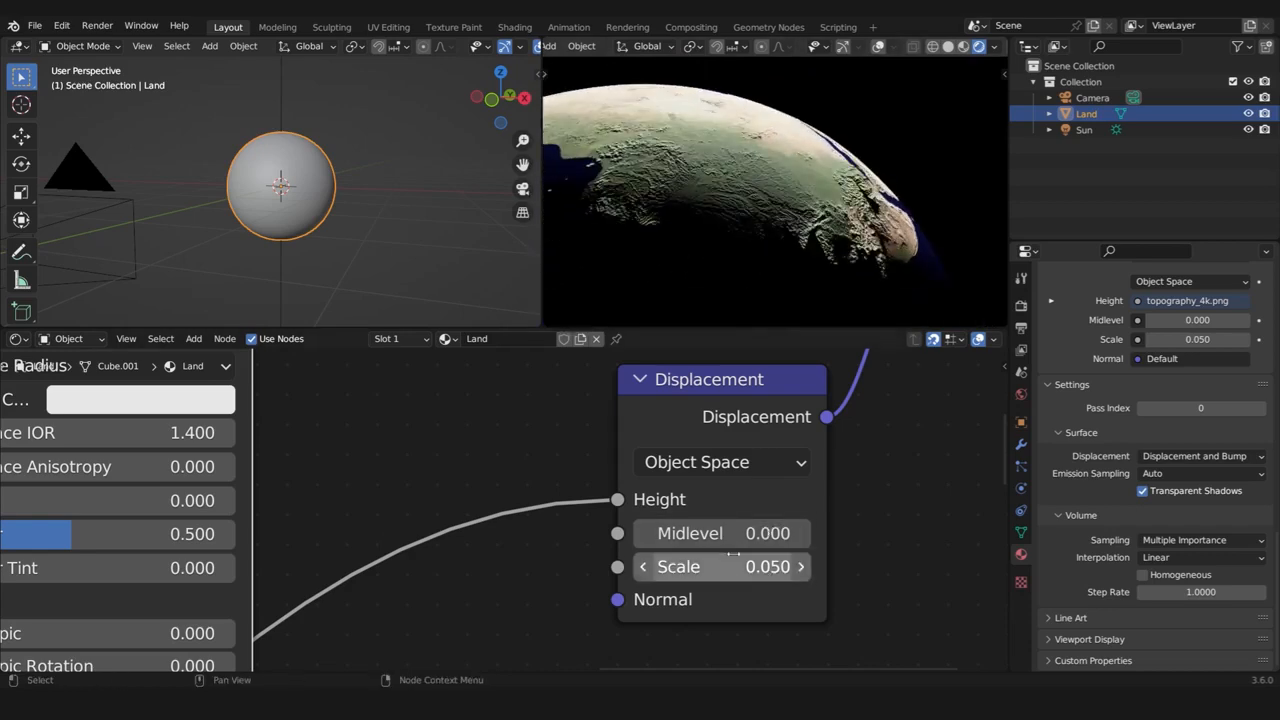
Lower the Displacement node's Scale to 0.01 and inspect the mountain relief along the Americas
click(744, 562)
text(0.01)
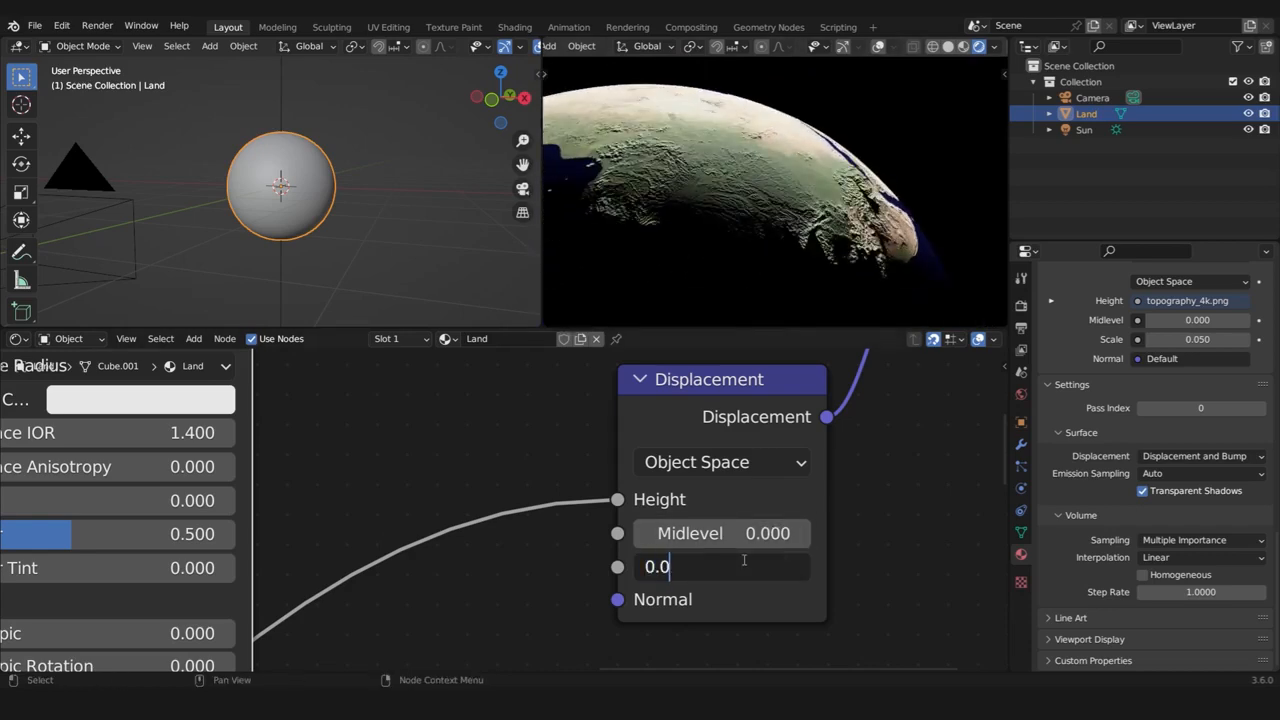
key(Return)
middle_drag(800, 240, 781, 266)
scroll(730, 260, down, 2)
alt+drag(781, 267, 1003, 268)
alt+drag(548, 280, 661, 281)
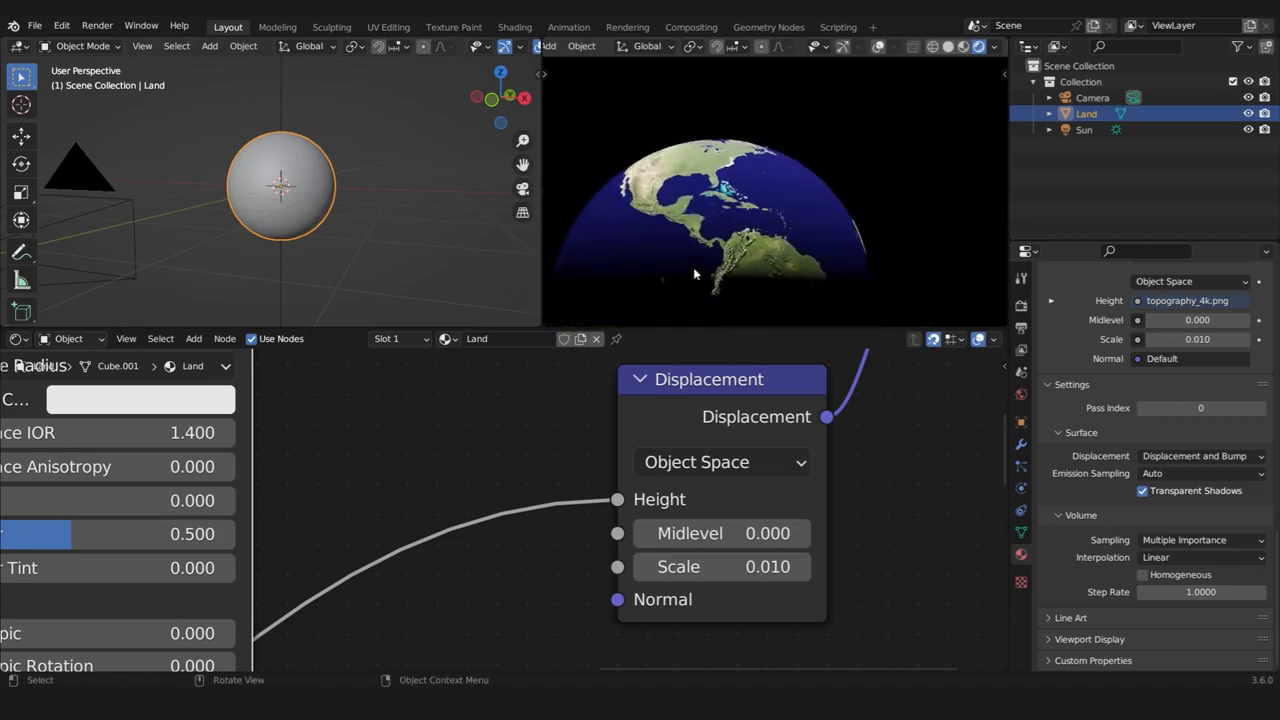
scroll(695, 273, up, 3)
middle_drag(695, 273, 834, 237)
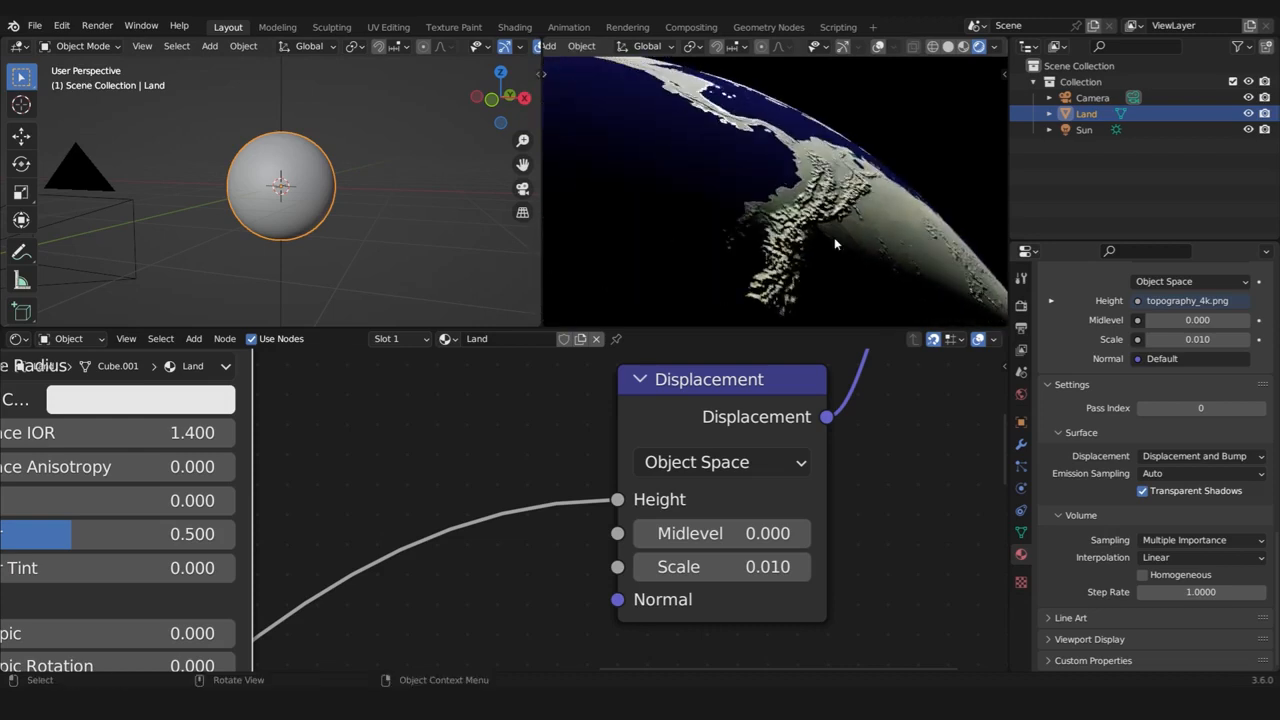
Set the Displacement node's Scale to 0.001 and inspect the subtle relief across Africa and Asia
click(719, 568)
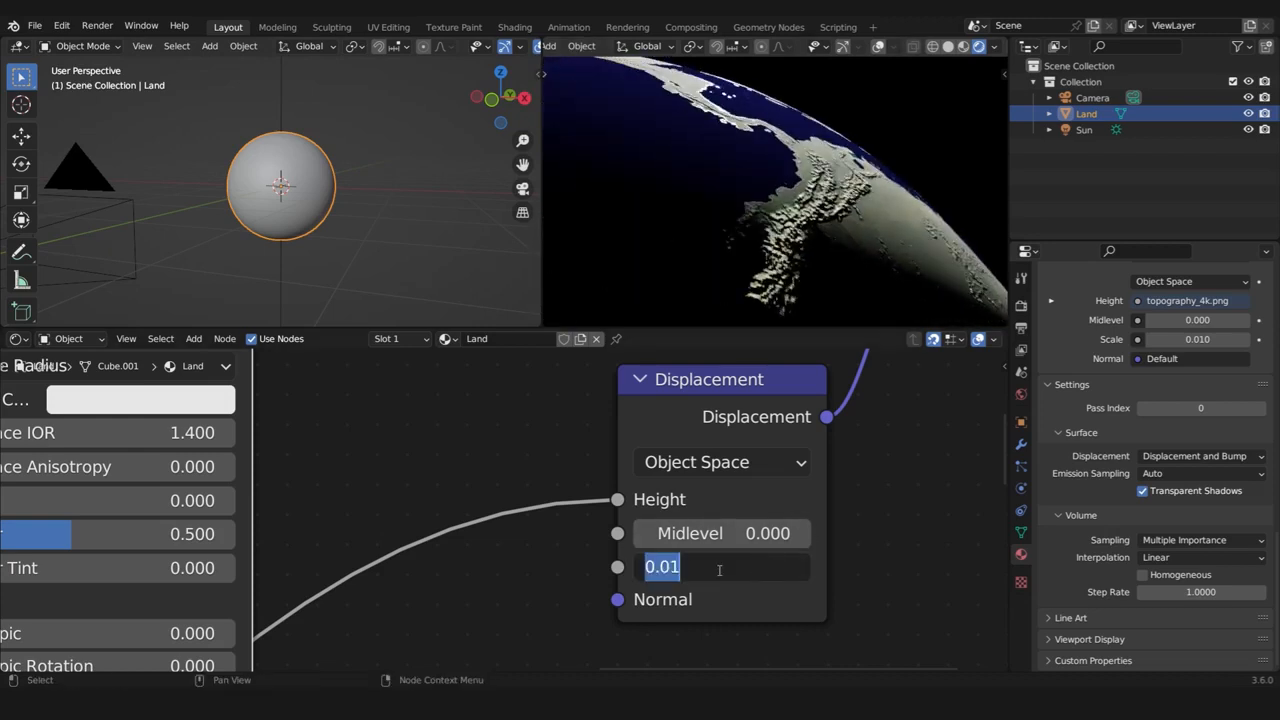
text(0.001)
key(Return)
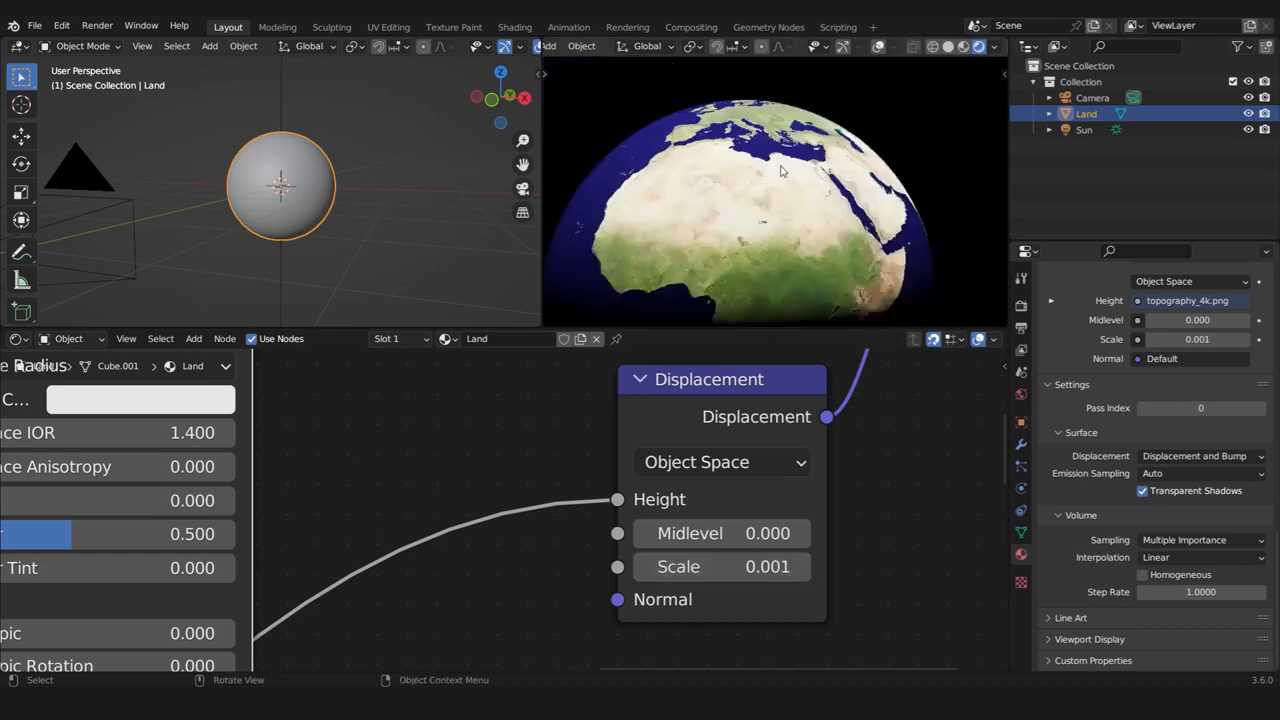
scroll(783, 171, up, 3)
middle_drag(783, 171, 863, 199)
scroll(893, 242, down, 2)
scroll(853, 165, up, 3)
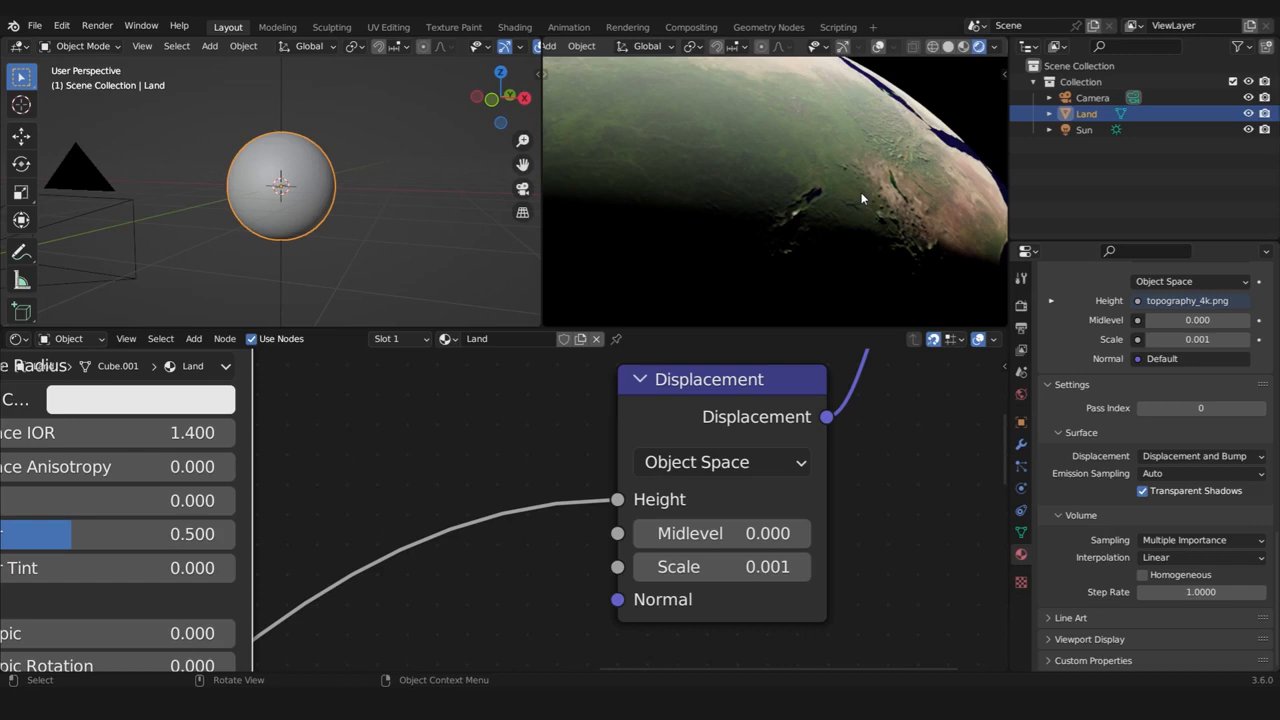
scroll(920, 174, down, 4)
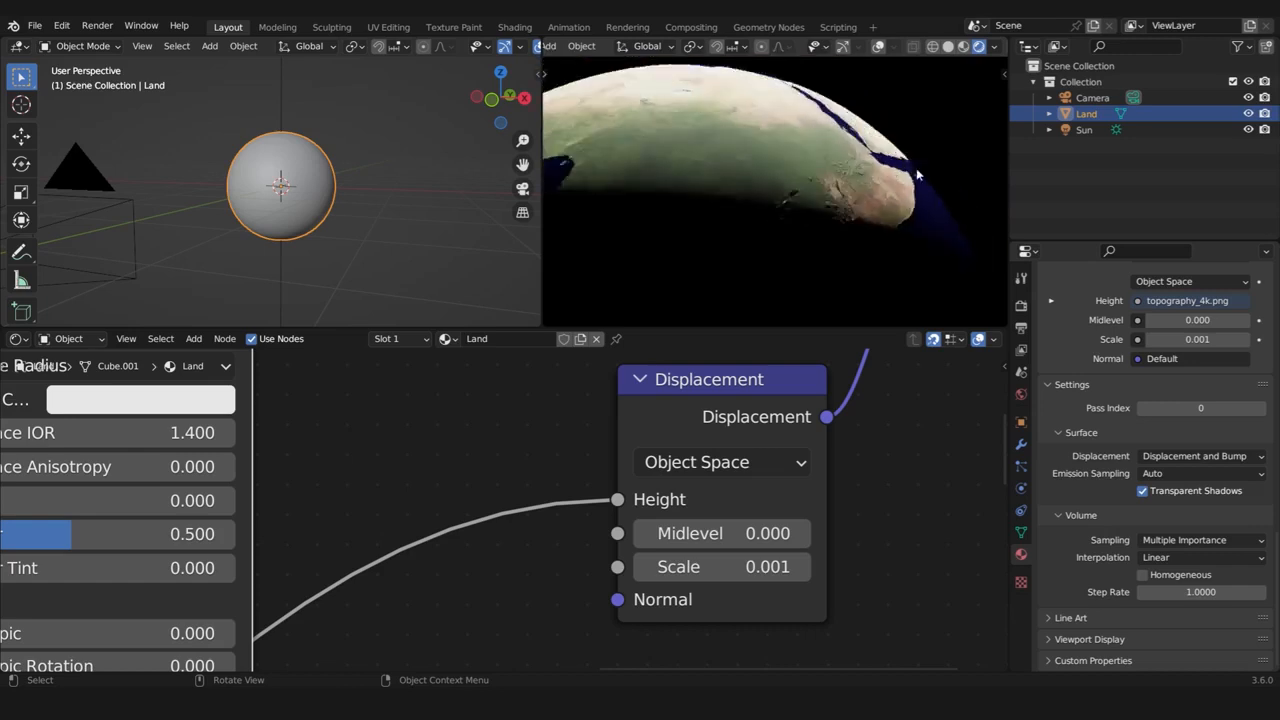
middle_drag(918, 175, 797, 251)
scroll(843, 233, down, 2)
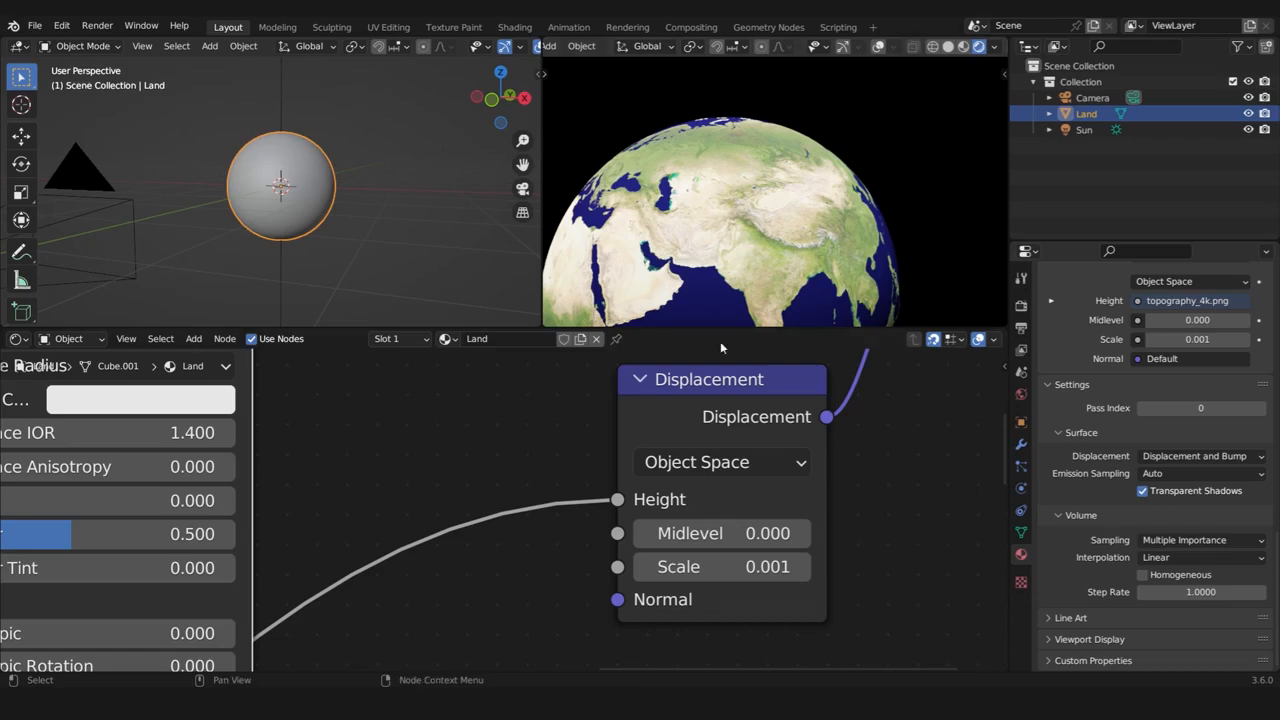
Spread the Land material's coordinate, mapping, image texture and Invert Color nodes apart into a tidier layout before the Principled BSDF
scroll(612, 485, down, 10)
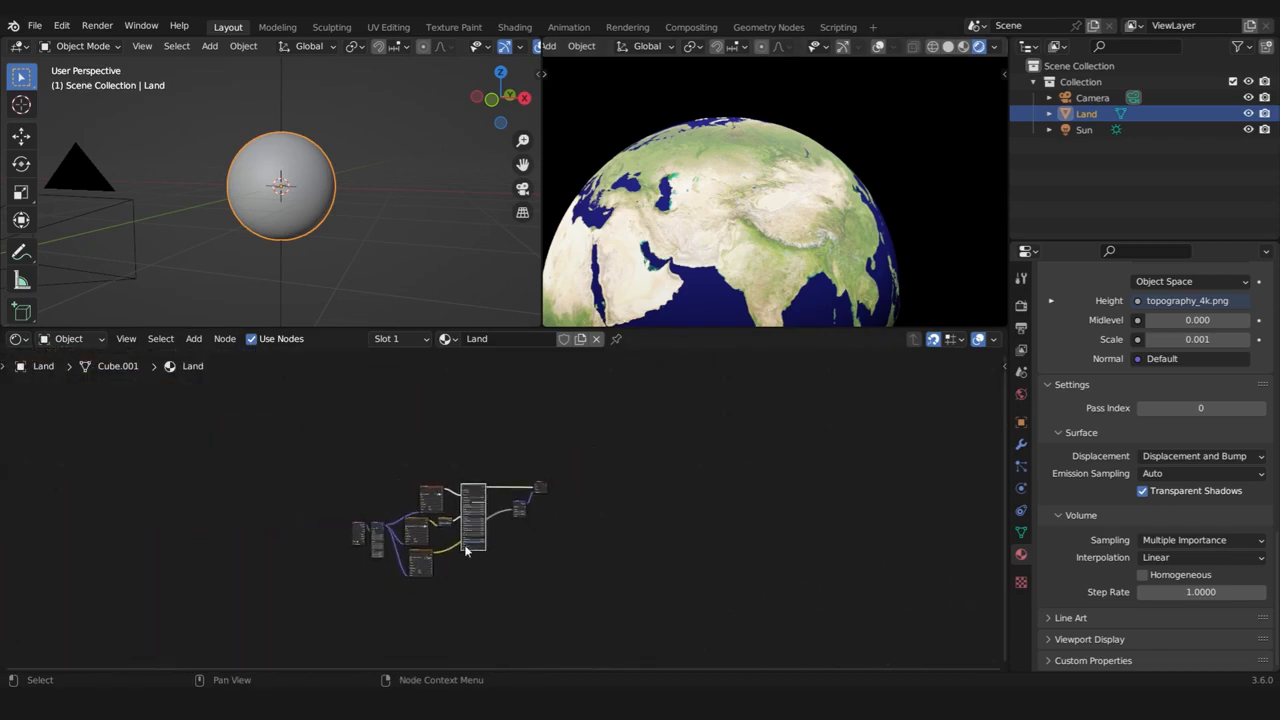
scroll(395, 481, up, 5)
drag(294, 406, 475, 483)
key(g)
click(438, 474)
scroll(438, 474, down, 3)
drag(575, 383, 543, 384)
drag(548, 526, 534, 525)
drag(475, 391, 552, 558)
click(620, 536)
scroll(689, 507, up, 2)
middle_drag(689, 507, 624, 598)
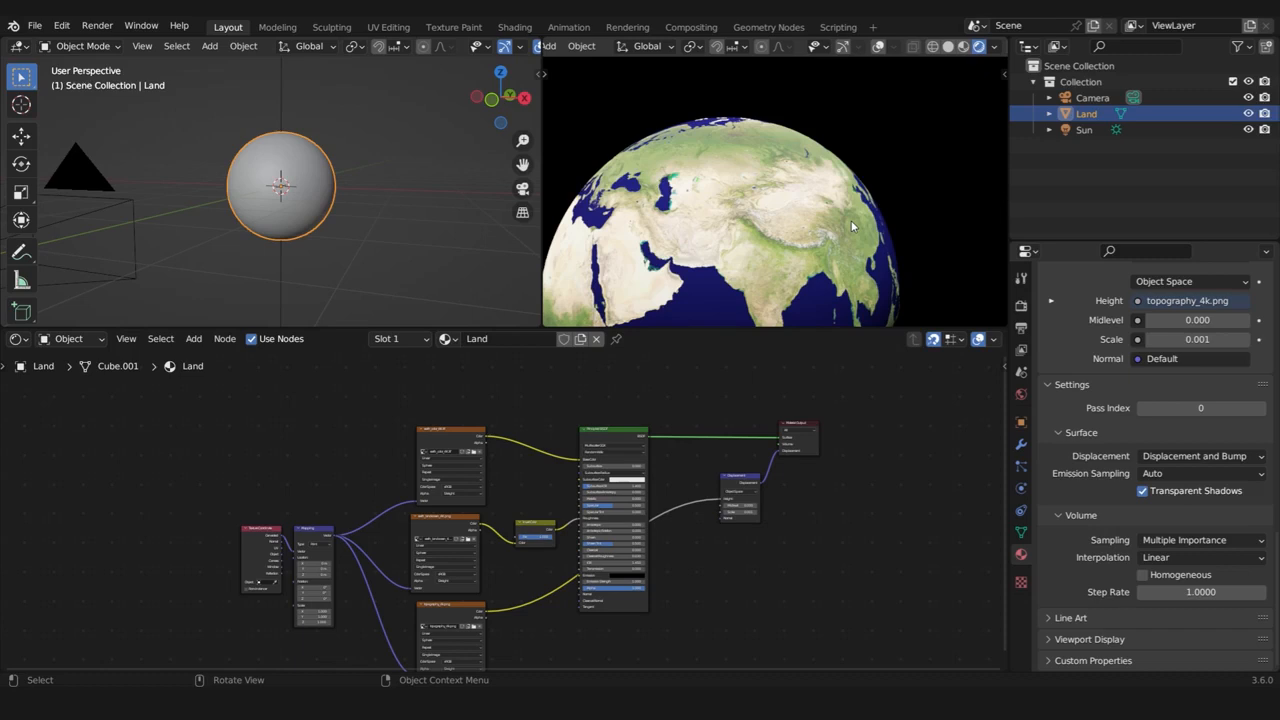
Switch the rendered viewport to the camera view and fit the camera frame in it
key(KP_0)
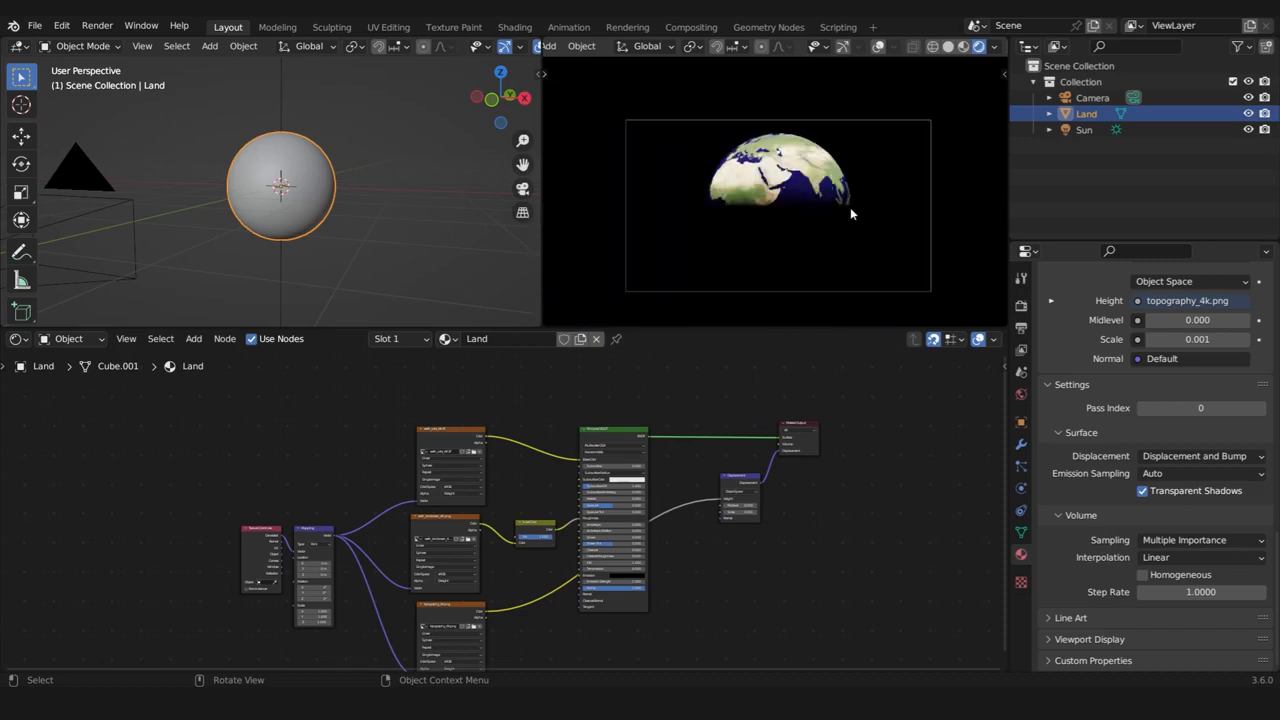
key(Home)
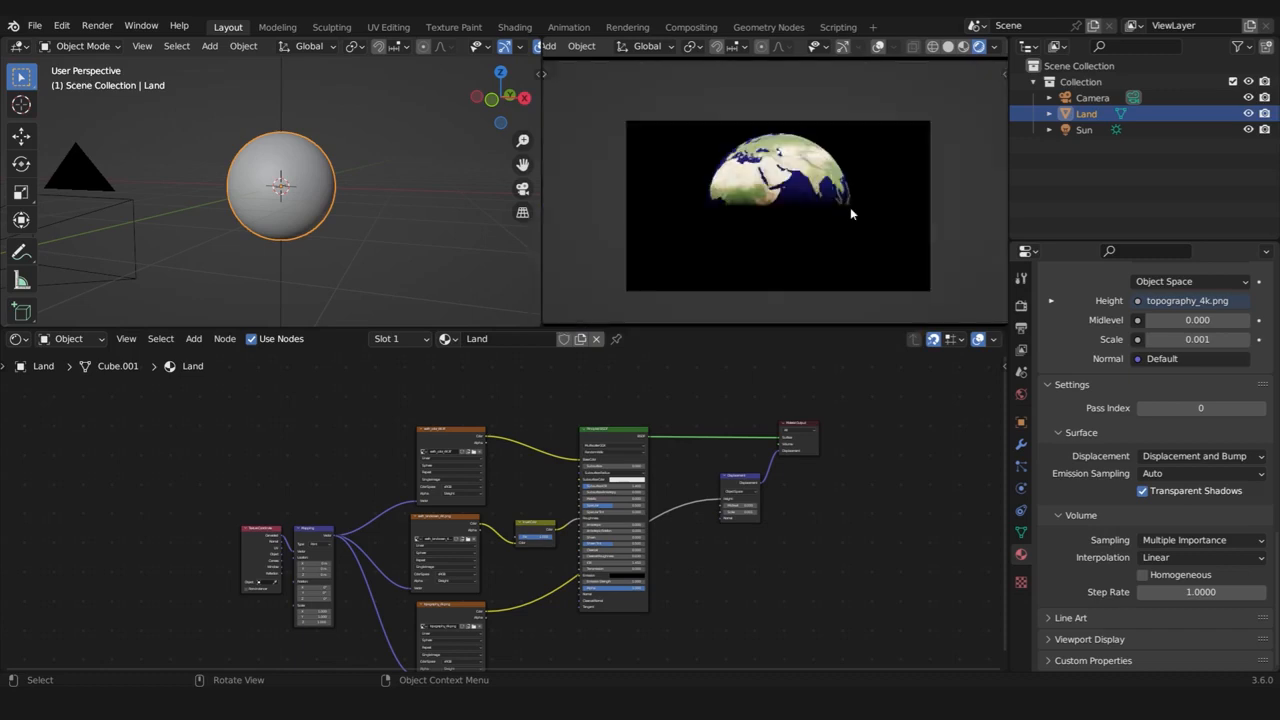